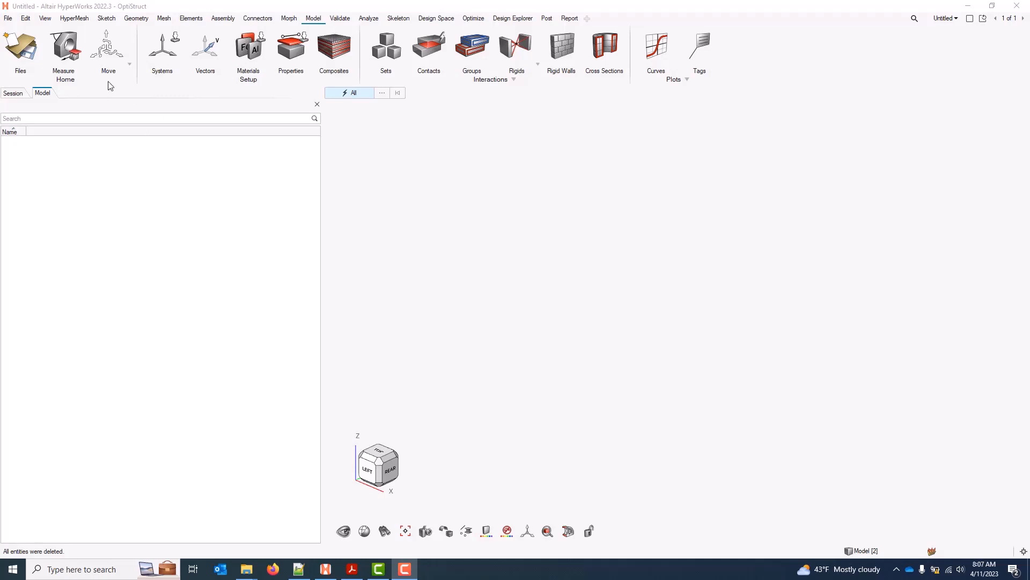
Open the HyperMesh model hat_zone_creation.hm from the data folder
{"action": "left_click", "coordinate": [8, 19]}
{"action": "mouse_move", "coordinate": [22, 49]}
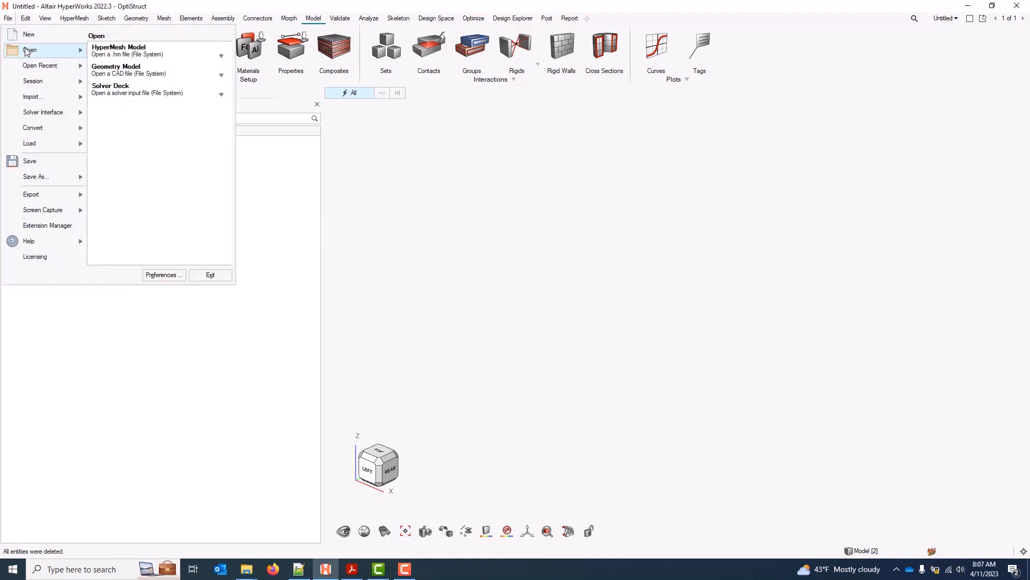
{"action": "left_click", "coordinate": [166, 52]}
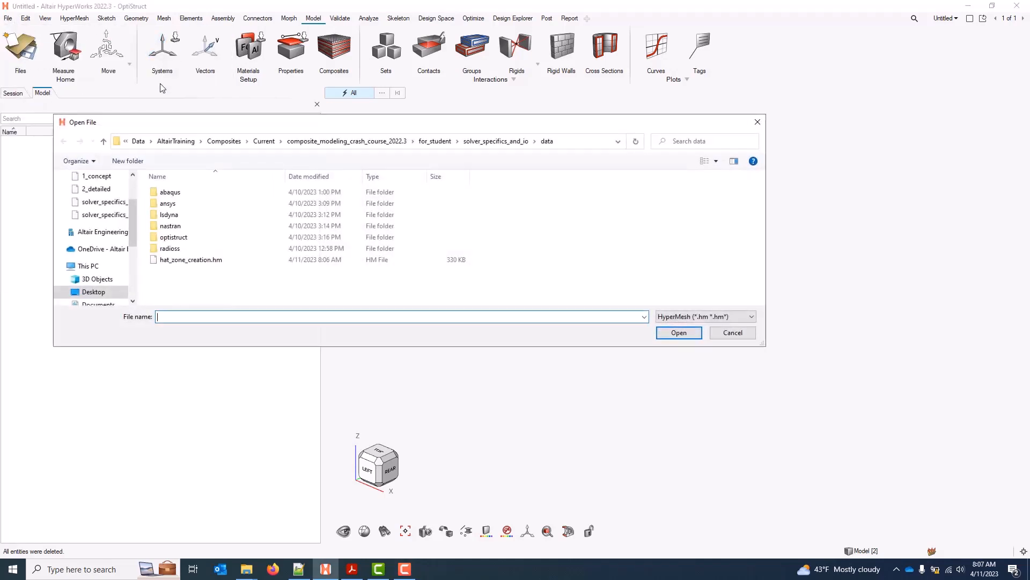
{"action": "left_click", "coordinate": [200, 261]}
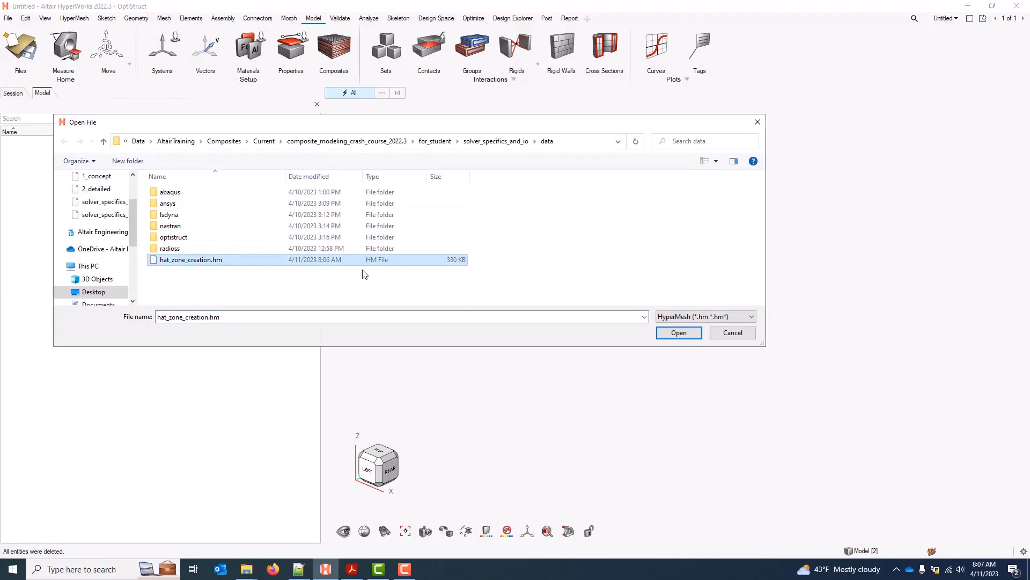
{"action": "left_click", "coordinate": [681, 334]}
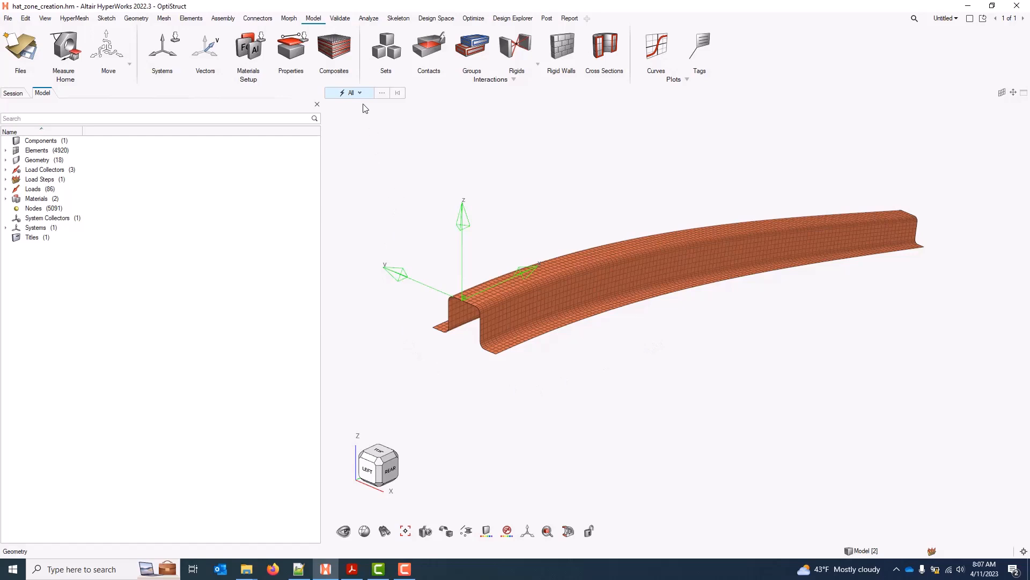
Open the composite browser and display the element normals of all the hat section's elements as vectors, then clear them
{"action": "left_click", "coordinate": [338, 51]}
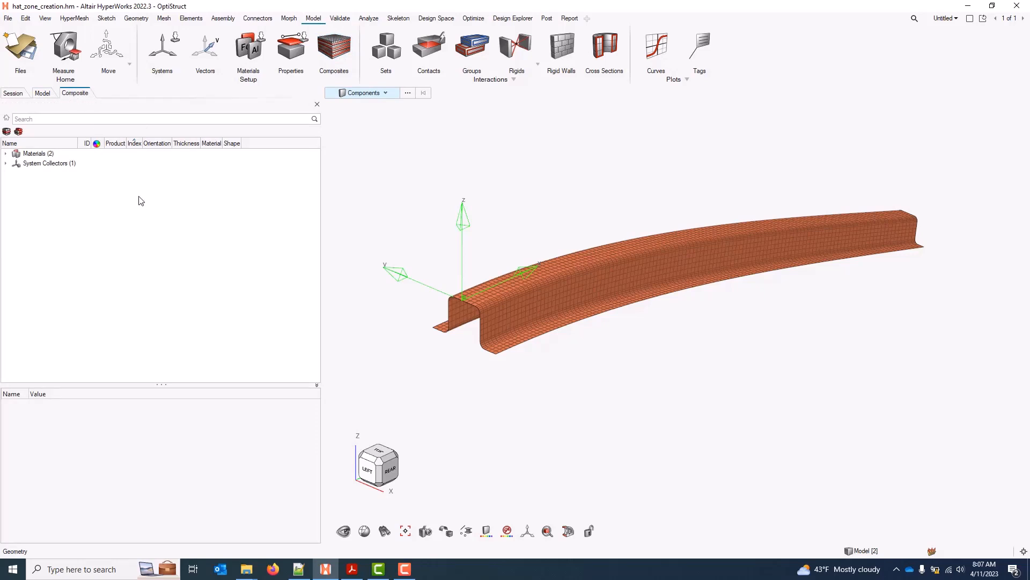
{"action": "right_click", "coordinate": [89, 202]}
{"action": "mouse_move", "coordinate": [106, 222]}
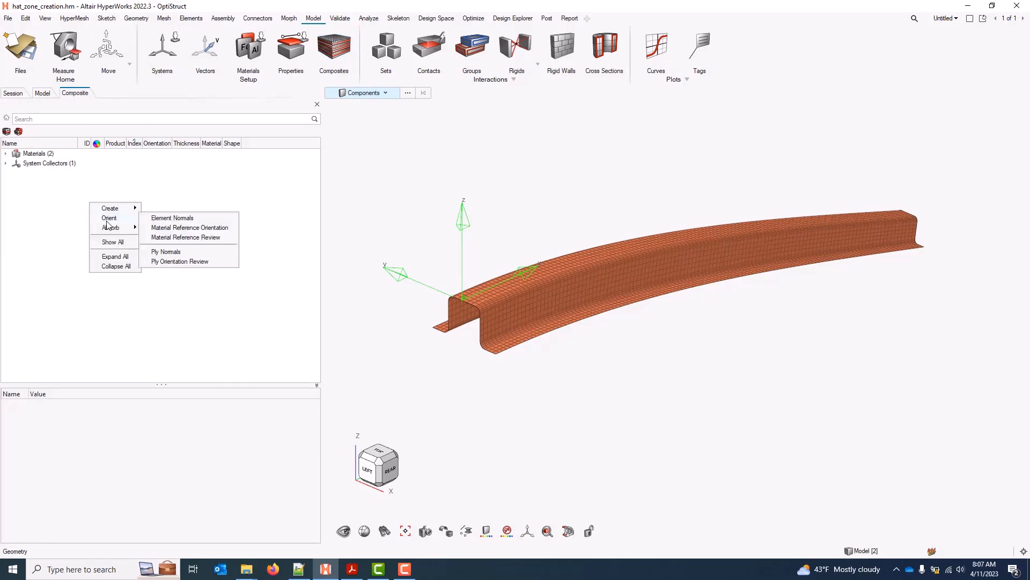
{"action": "left_click", "coordinate": [214, 218]}
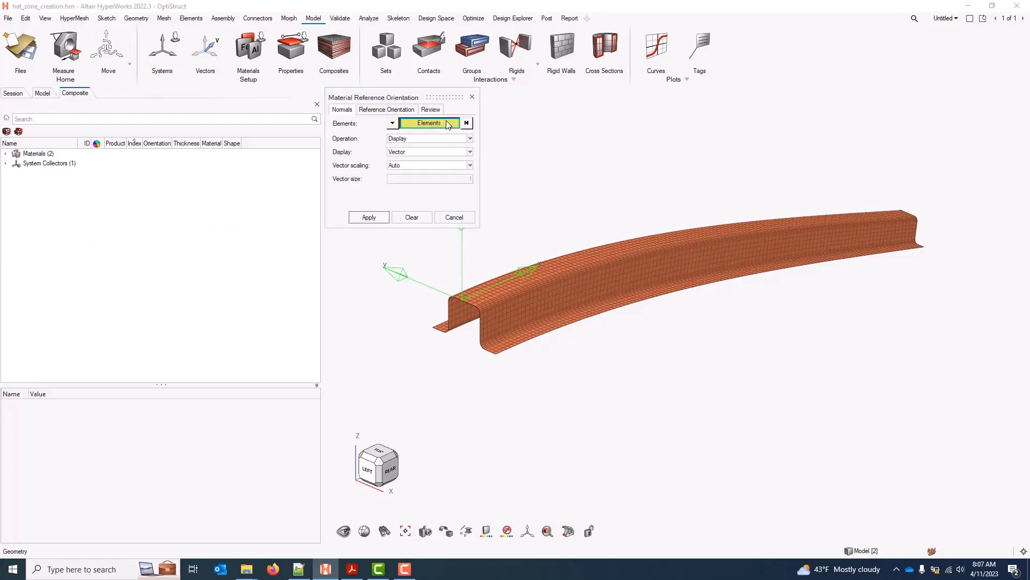
{"action": "left_click", "coordinate": [448, 123]}
{"action": "left_click_drag", "start_coordinate": [379, 158], "coordinate": [992, 415]}
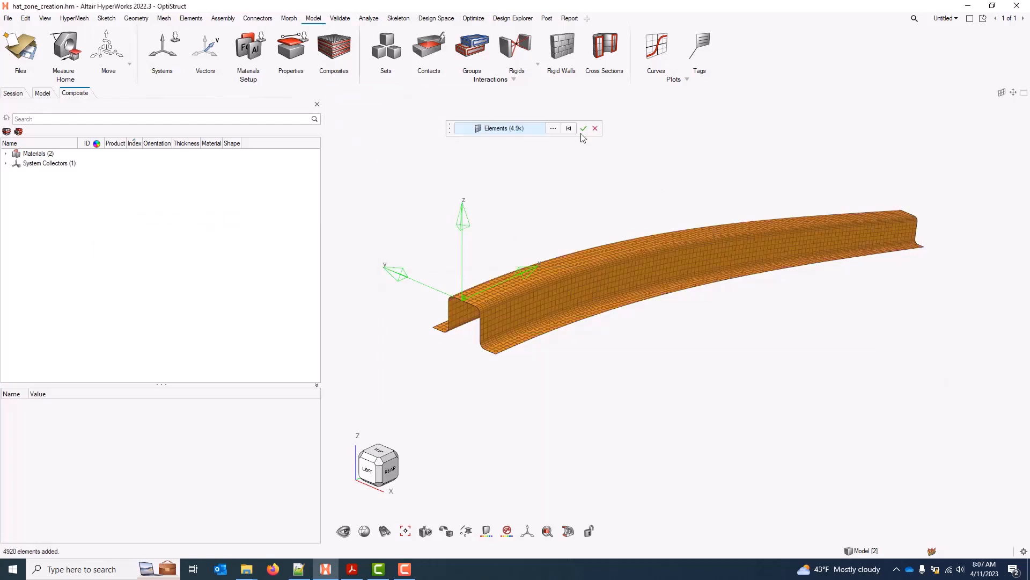
{"action": "left_click", "coordinate": [584, 128]}
{"action": "left_click", "coordinate": [368, 217]}
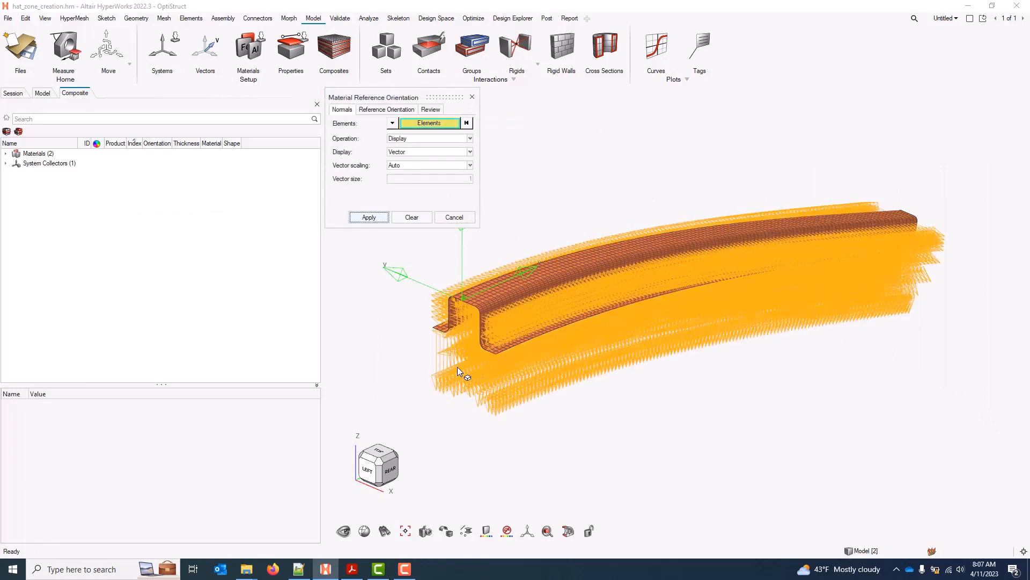
{"action": "scroll", "coordinate": [513, 321], "scroll_direction": "up", "scroll_amount": 5}
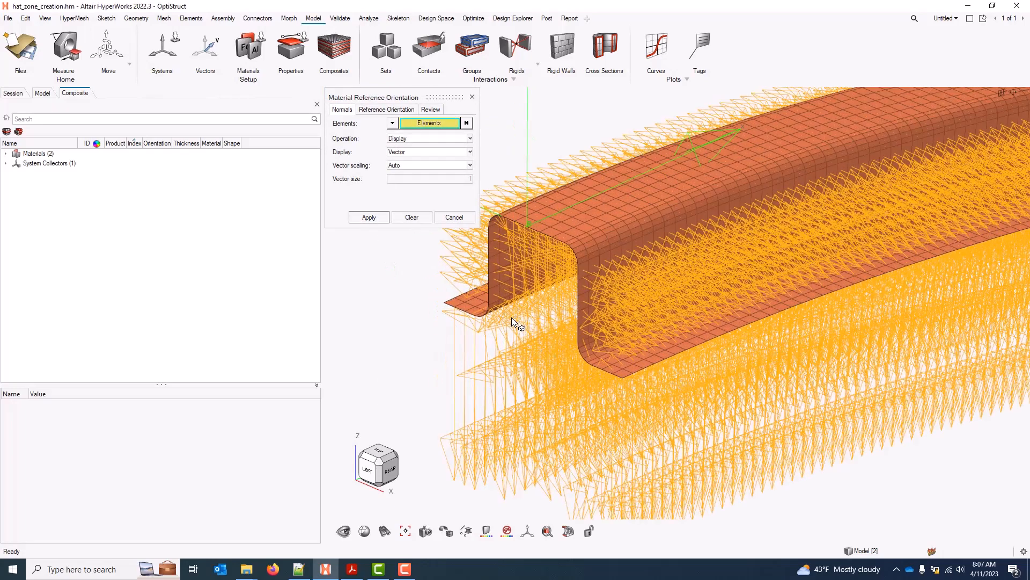
{"action": "scroll", "coordinate": [511, 317], "scroll_direction": "down", "scroll_amount": 6}
{"action": "left_click", "coordinate": [412, 218]}
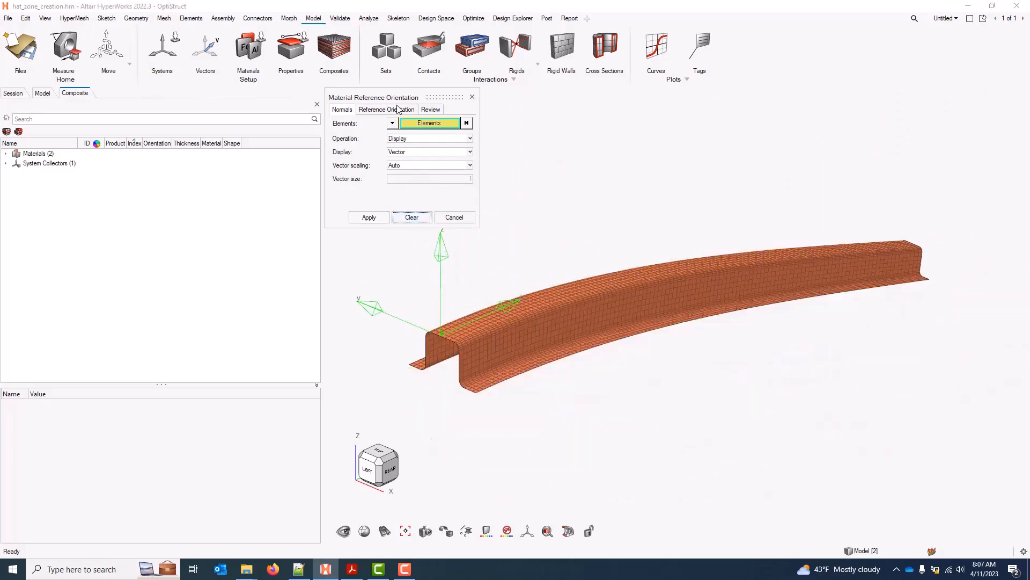
Assign a material reference orientation to all elements, using the coordinate system for the X direction and the element normal for Z
{"action": "left_click", "coordinate": [400, 110]}
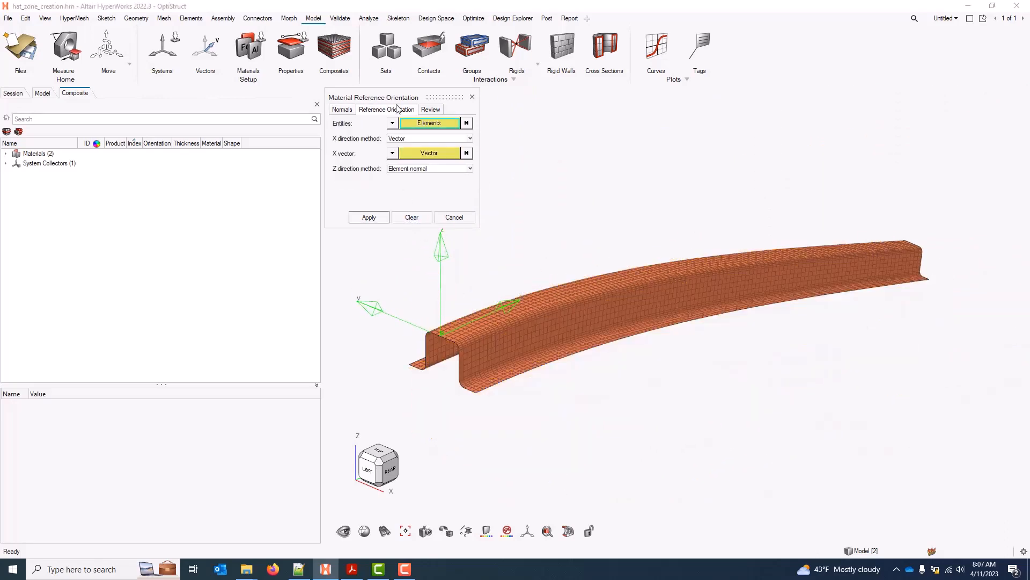
{"action": "left_click", "coordinate": [441, 124]}
{"action": "left_click_drag", "start_coordinate": [335, 179], "coordinate": [1004, 457]}
{"action": "left_click", "coordinate": [582, 142]}
{"action": "left_click", "coordinate": [412, 140]}
{"action": "left_click", "coordinate": [402, 163]}
{"action": "left_click", "coordinate": [426, 155]}
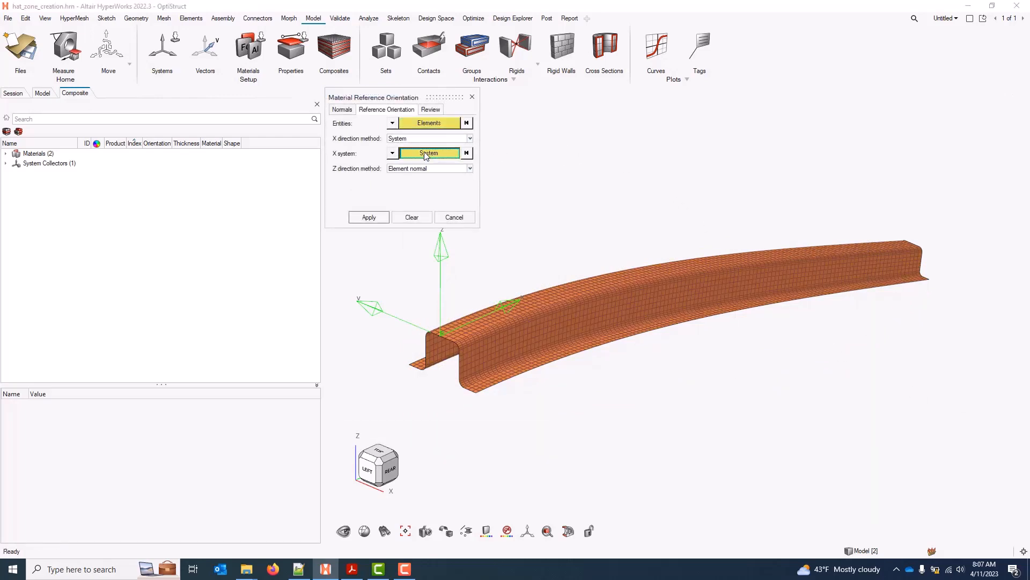
{"action": "left_click", "coordinate": [446, 246]}
{"action": "left_click", "coordinate": [574, 154]}
{"action": "left_click", "coordinate": [379, 218]}
{"action": "left_click", "coordinate": [472, 97]}
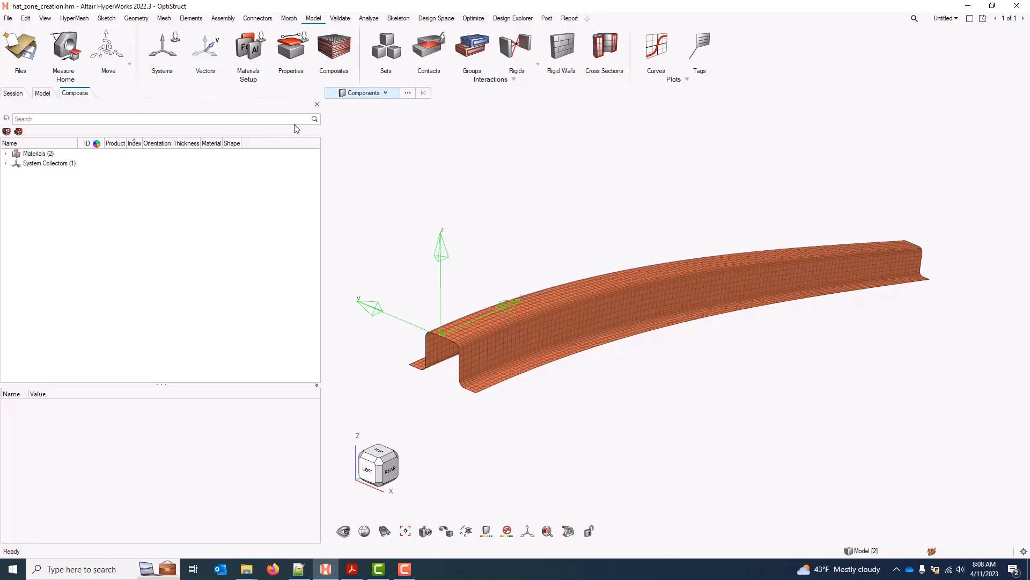
{"action": "left_click", "coordinate": [318, 104]}
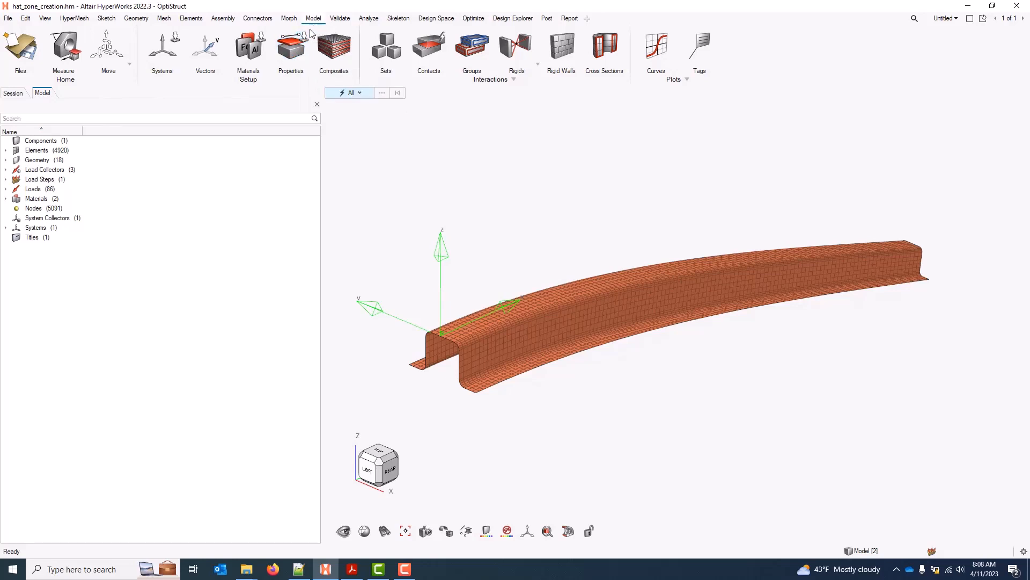
Create a property named property1 with the PCOMPG card image, keeping a real Z0 of 0.0
{"action": "left_click", "coordinate": [293, 54]}
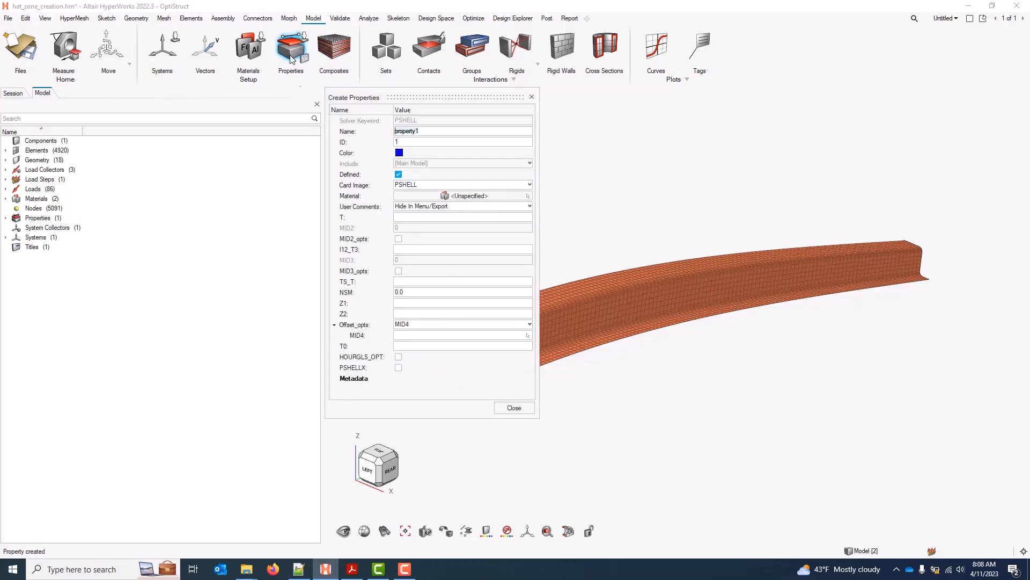
{"action": "left_click", "coordinate": [427, 185]}
{"action": "scroll", "coordinate": [439, 240], "scroll_direction": "up", "scroll_amount": 5}
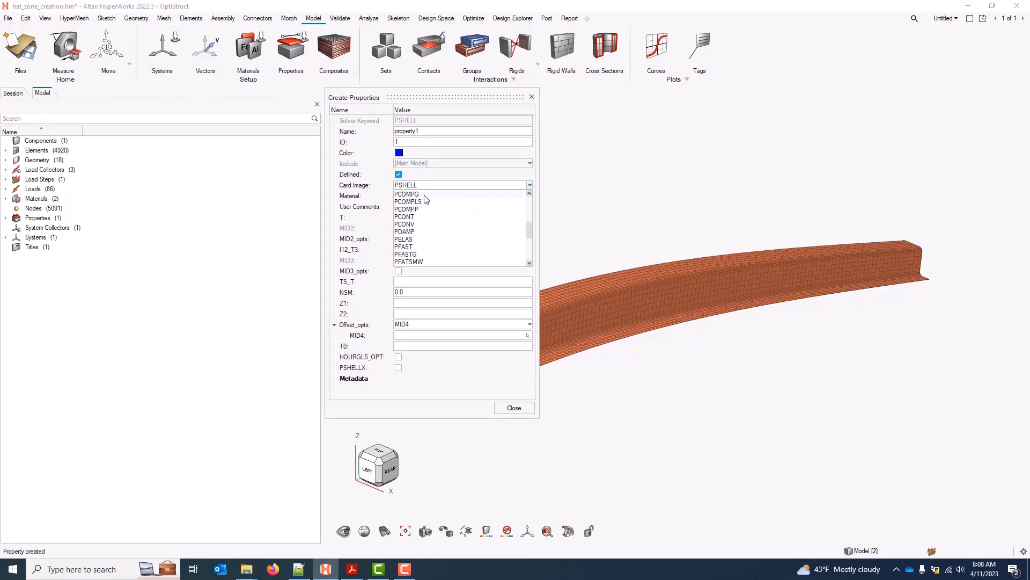
{"action": "left_click", "coordinate": [438, 194]}
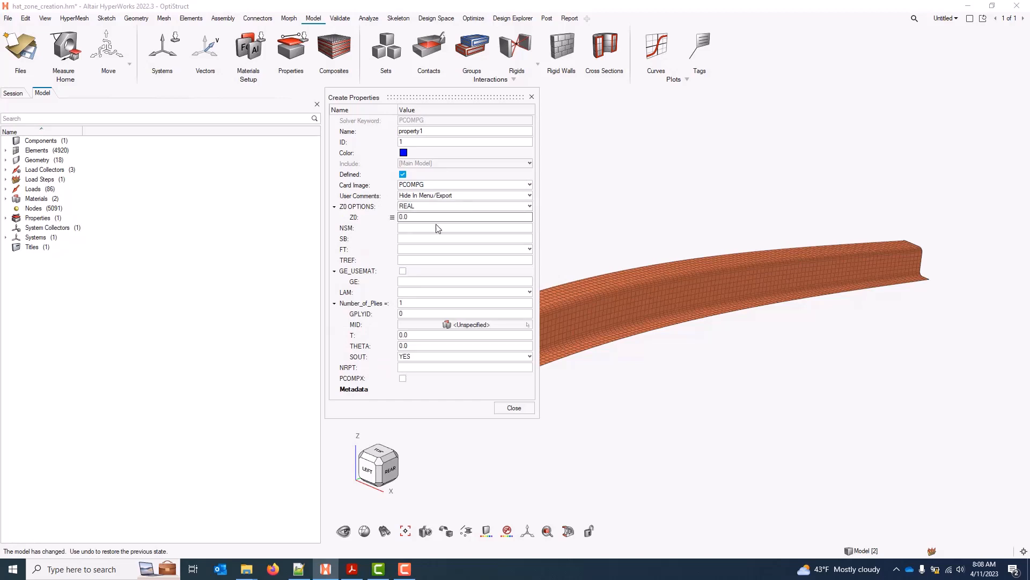
{"action": "left_click", "coordinate": [429, 217]}
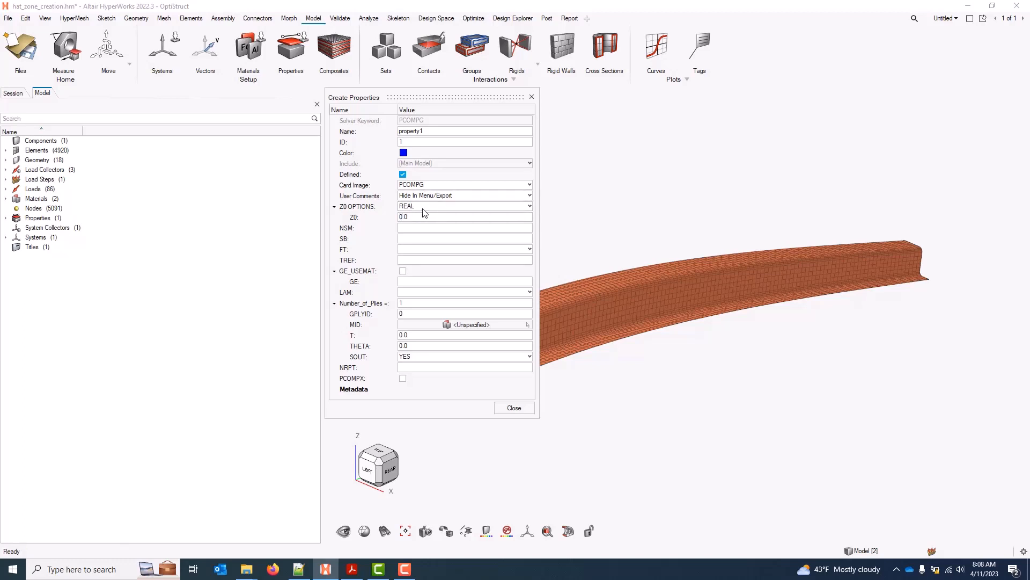
{"action": "key", "text": "Return"}
{"action": "left_click", "coordinate": [514, 408]}
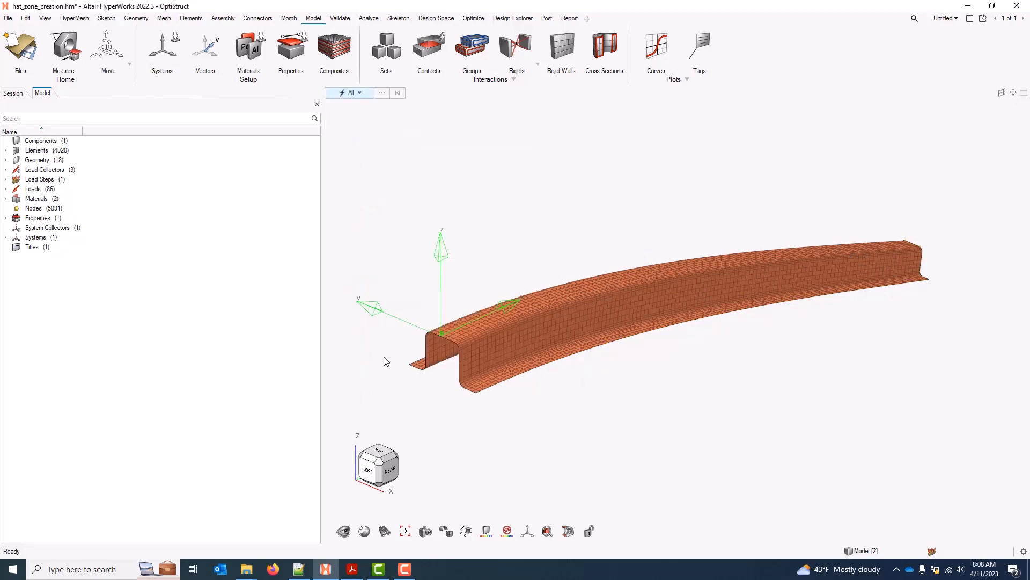
Open the list of PCOMPG properties and inspect the attributes of property1
{"action": "double_click", "coordinate": [37, 219]}
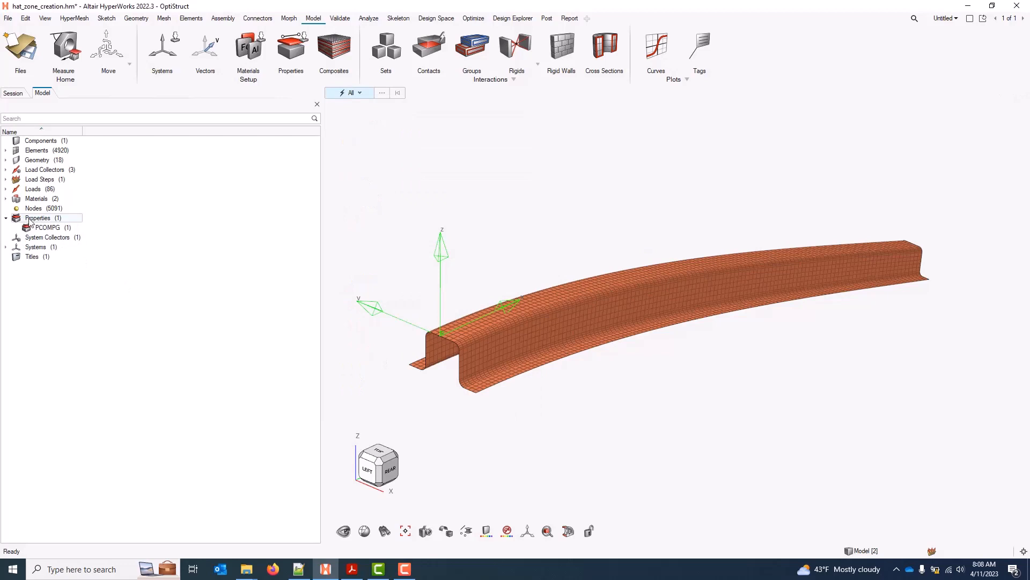
{"action": "left_click", "coordinate": [54, 227]}
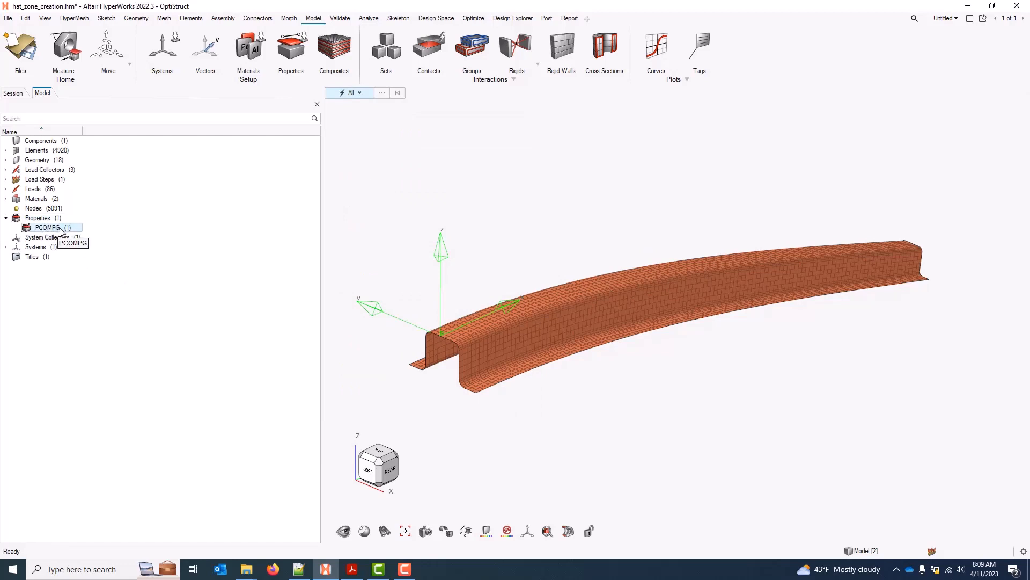
{"action": "double_click", "coordinate": [60, 228]}
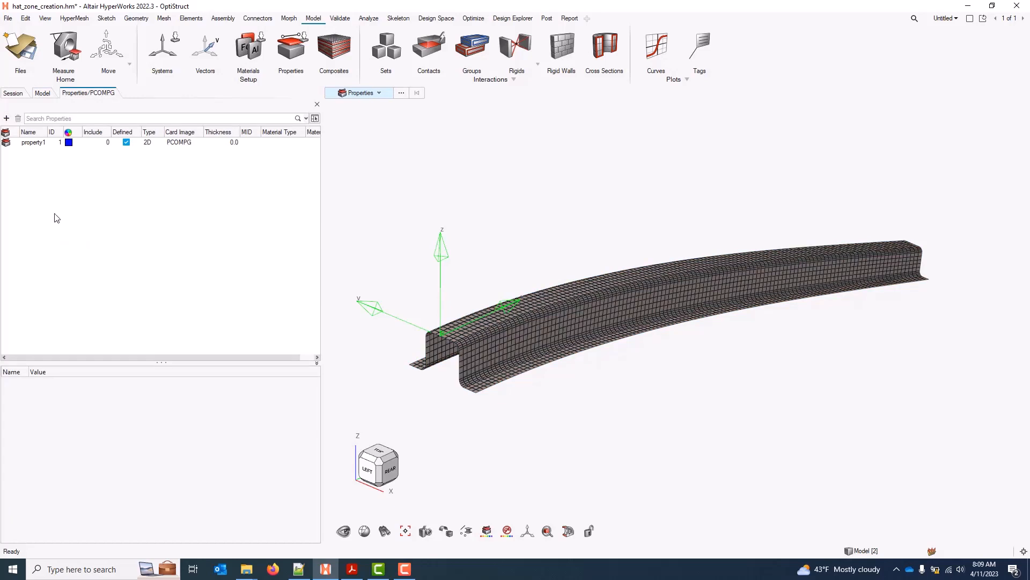
{"action": "left_click", "coordinate": [36, 143]}
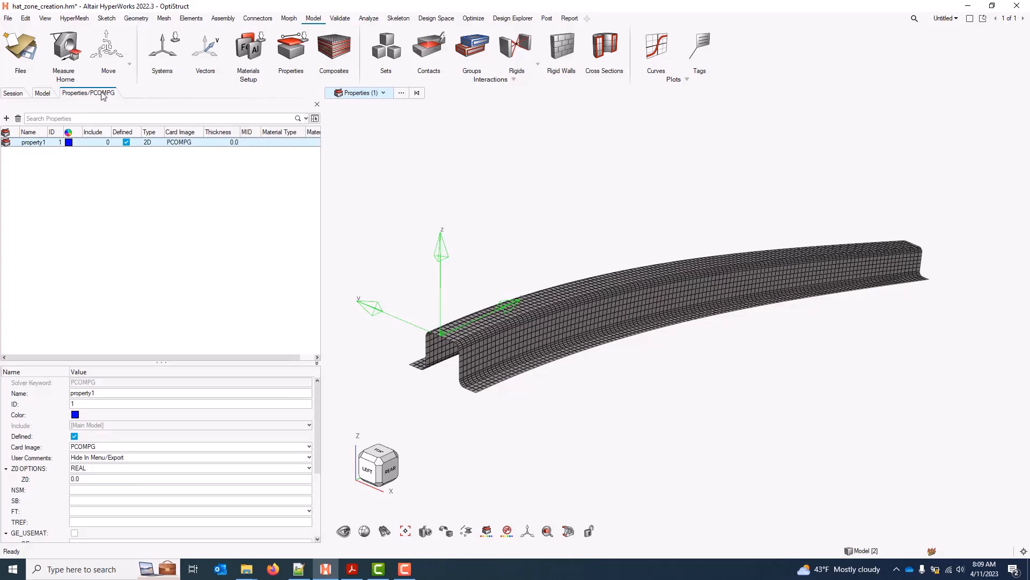
Enable showing entities in the model and subsystem browsers in the HyperMesh browser preferences
{"action": "left_click", "coordinate": [8, 18]}
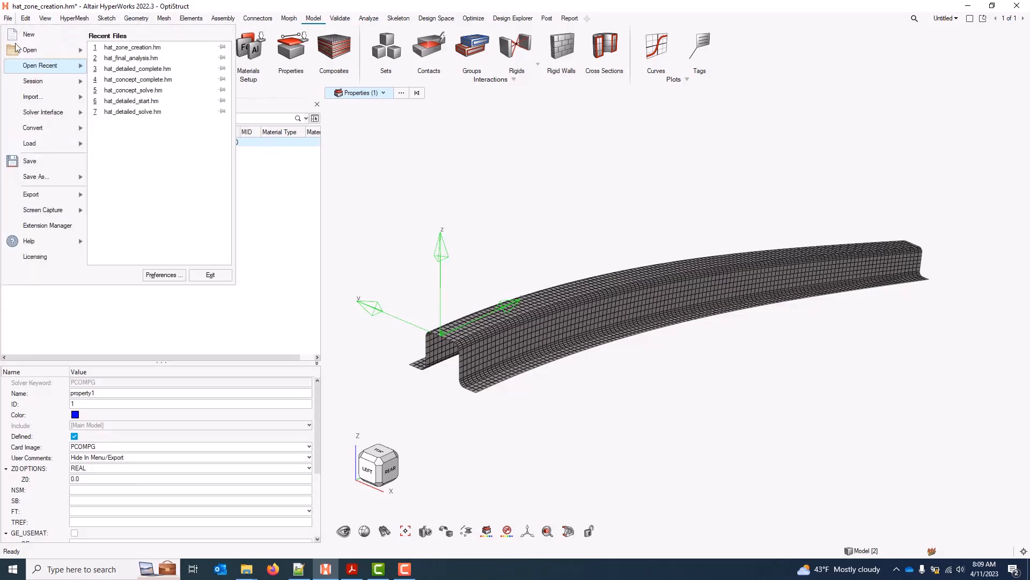
{"action": "left_click", "coordinate": [167, 278]}
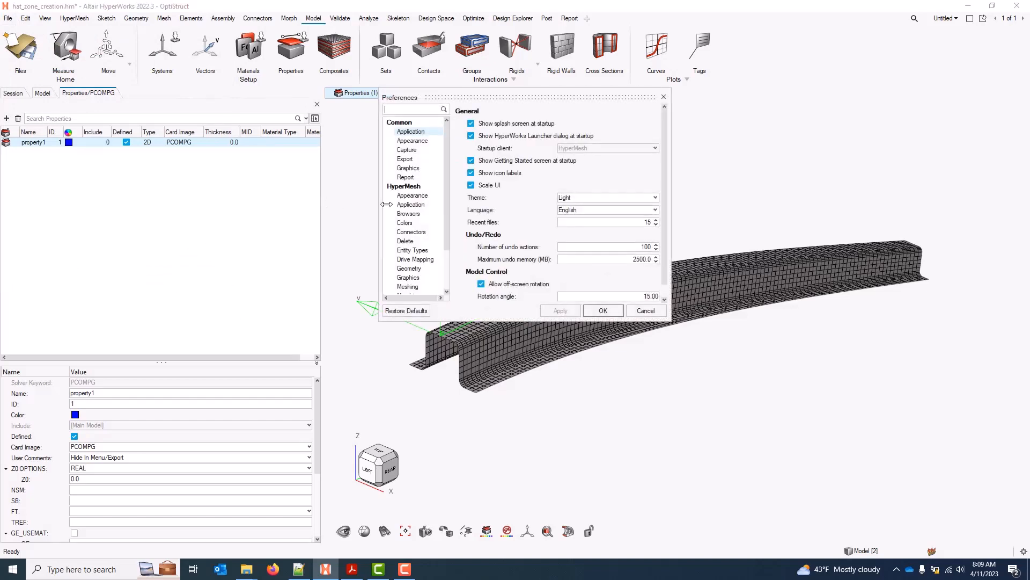
{"action": "left_click", "coordinate": [414, 214]}
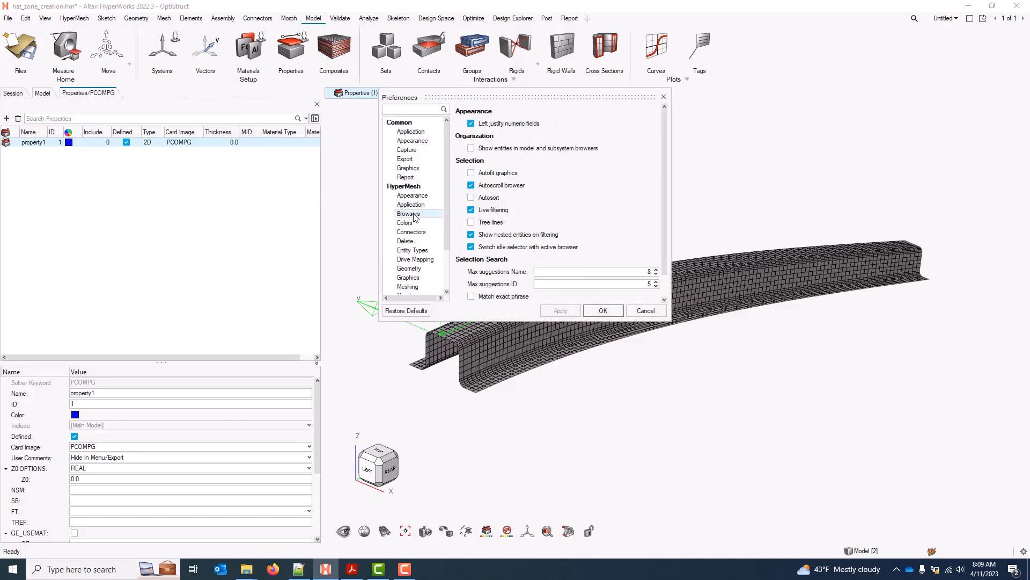
{"action": "left_click", "coordinate": [498, 149]}
{"action": "left_click", "coordinate": [601, 311]}
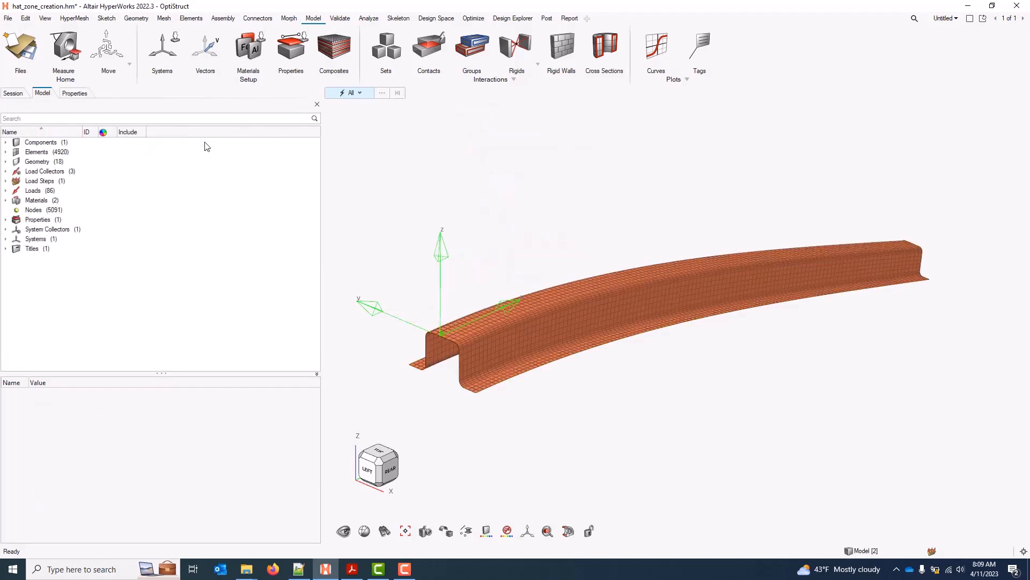
Select property1 under the PCOMPG properties, enlarge its attribute area and set its number of plies to 8
{"action": "left_click", "coordinate": [6, 220]}
{"action": "left_click", "coordinate": [16, 229]}
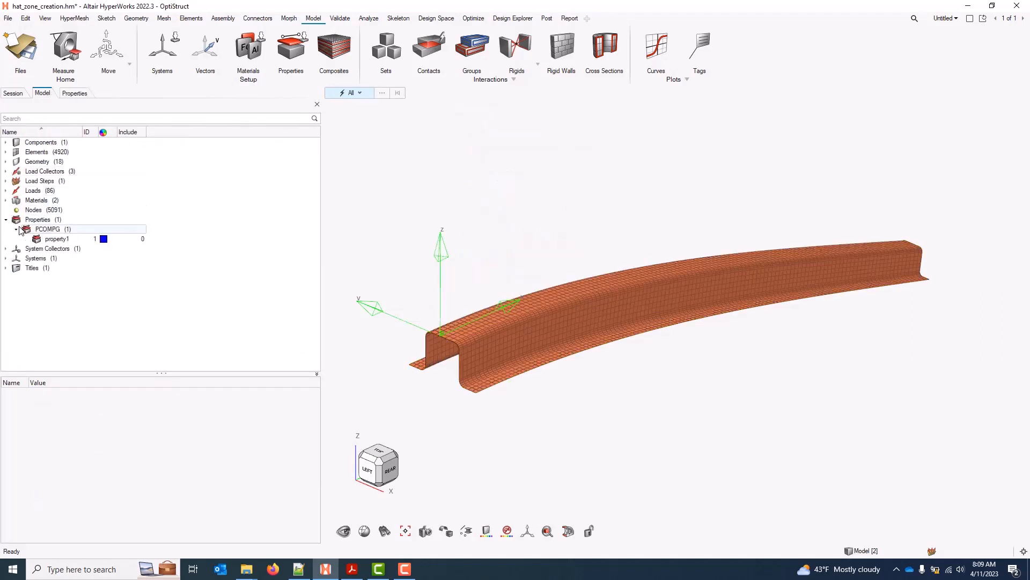
{"action": "left_click", "coordinate": [58, 239]}
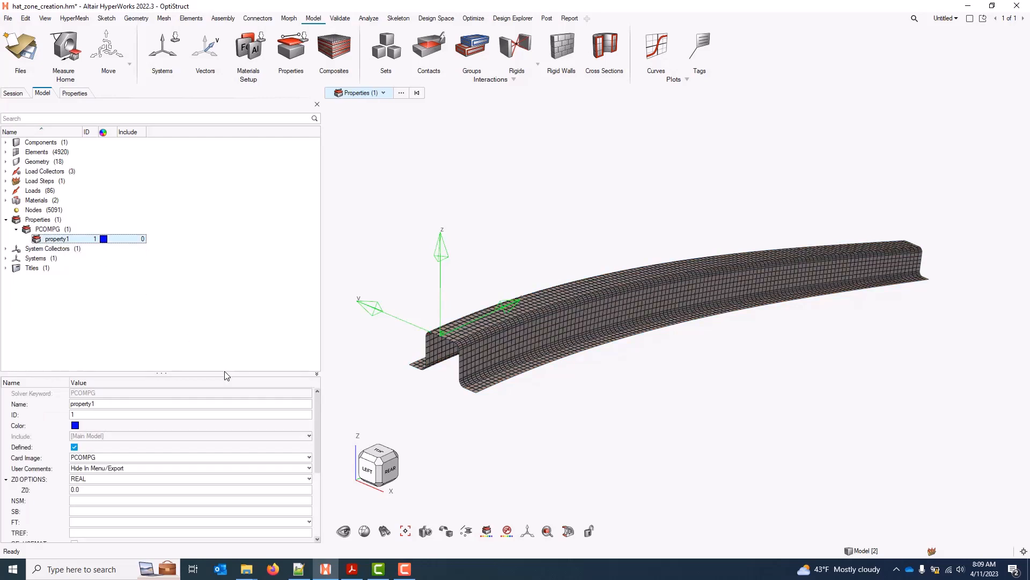
{"action": "left_click_drag", "start_coordinate": [225, 365], "coordinate": [247, 286]}
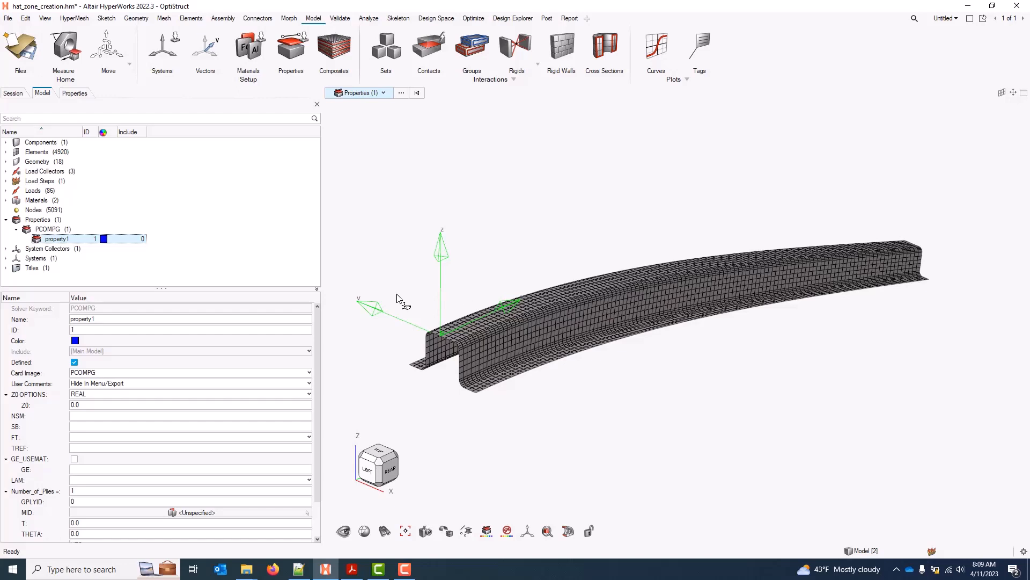
{"action": "left_click_drag", "start_coordinate": [235, 288], "coordinate": [236, 267]}
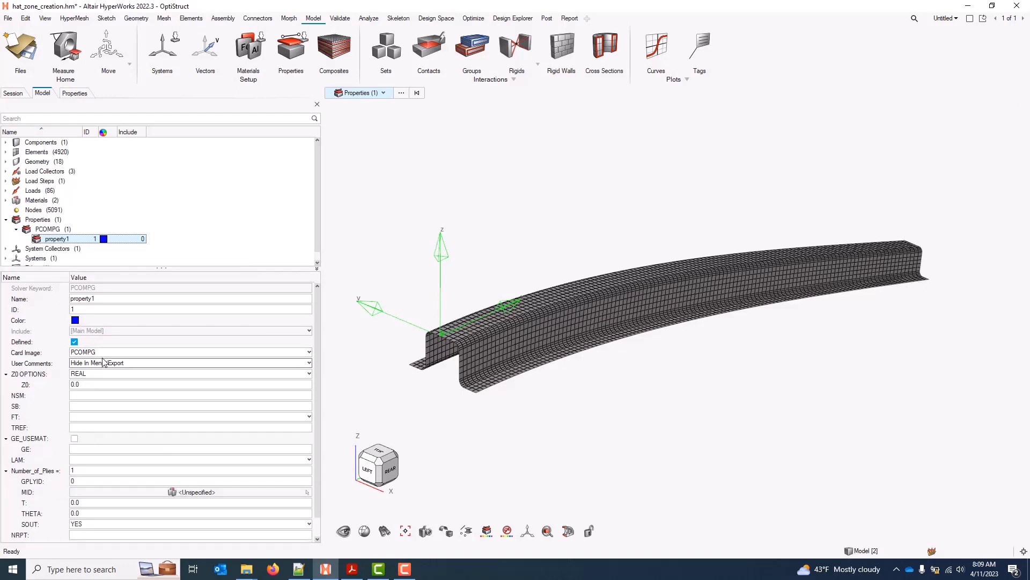
{"action": "left_click", "coordinate": [96, 472]}
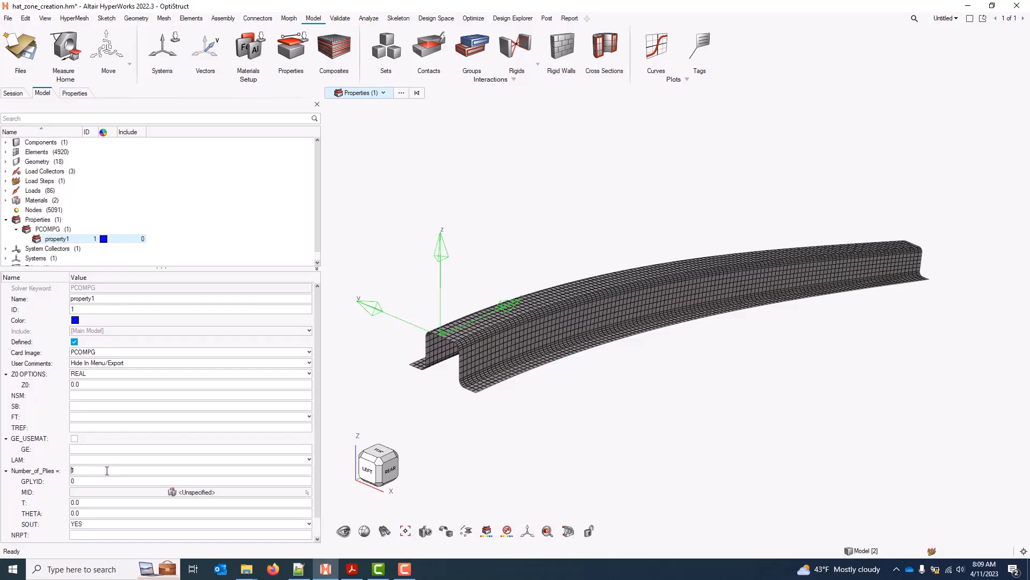
{"action": "key", "text": "Return"}
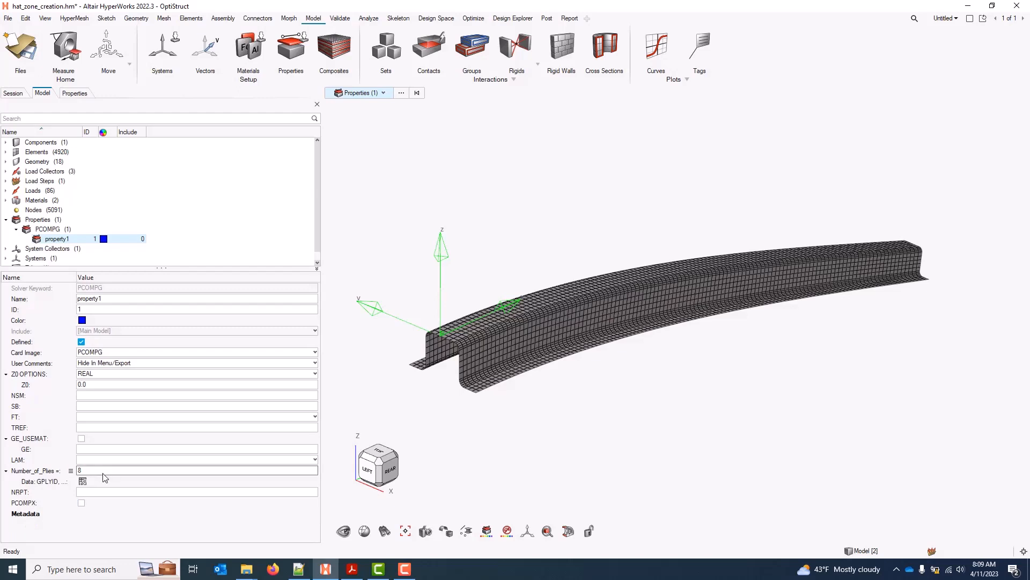
Duplicate property1 under the name zone2 and rename the original property to zone1
{"action": "right_click", "coordinate": [72, 240]}
{"action": "left_click", "coordinate": [101, 246]}
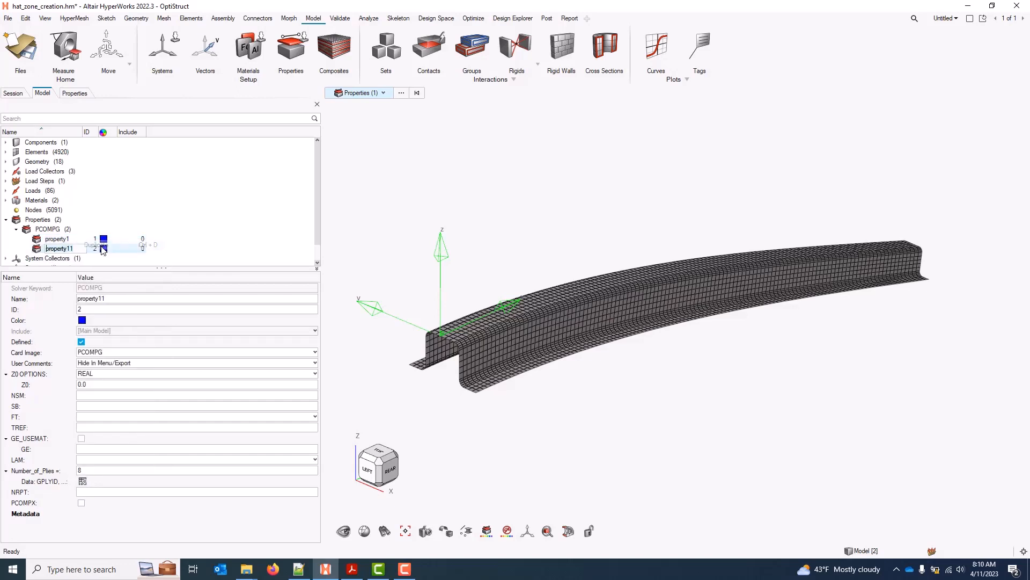
{"action": "type", "text": "zone2"}
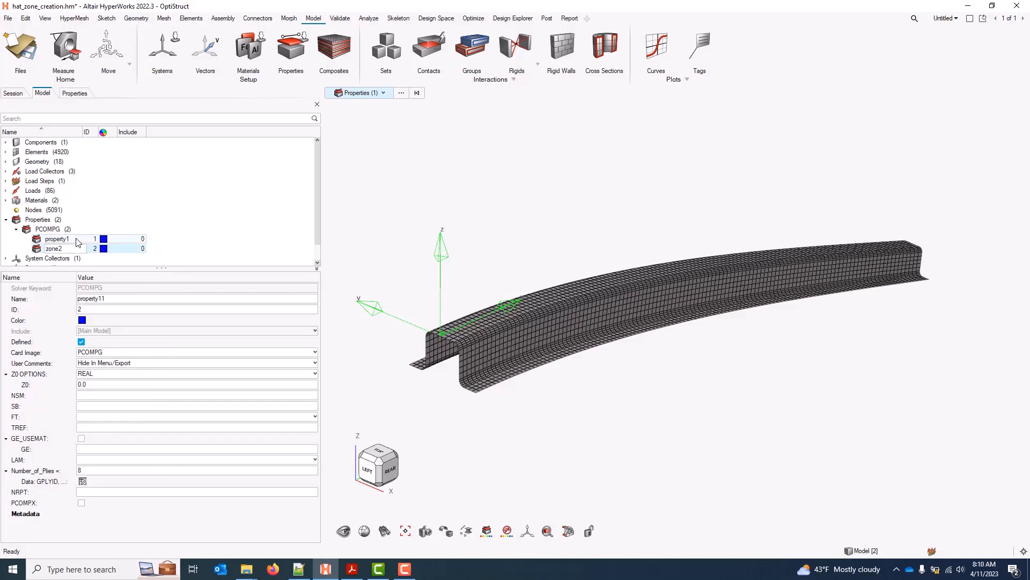
{"action": "key", "text": "Return"}
{"action": "left_click", "coordinate": [63, 239]}
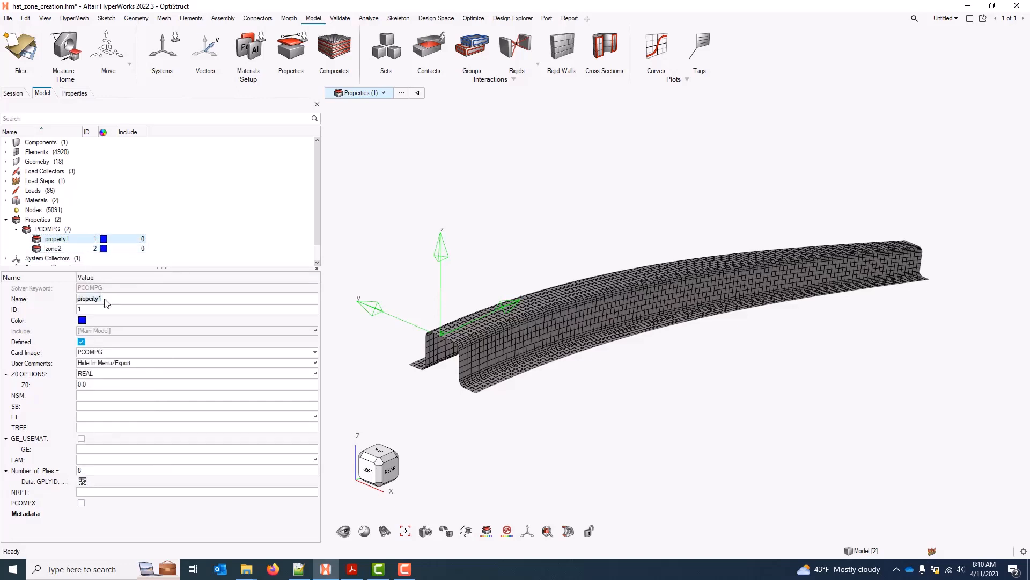
{"action": "type", "text": "zone1"}
{"action": "key", "text": "Return"}
Open the ply data table of zone1 and number the global ply IDs 1 through 8 in row order
{"action": "left_click", "coordinate": [82, 483]}
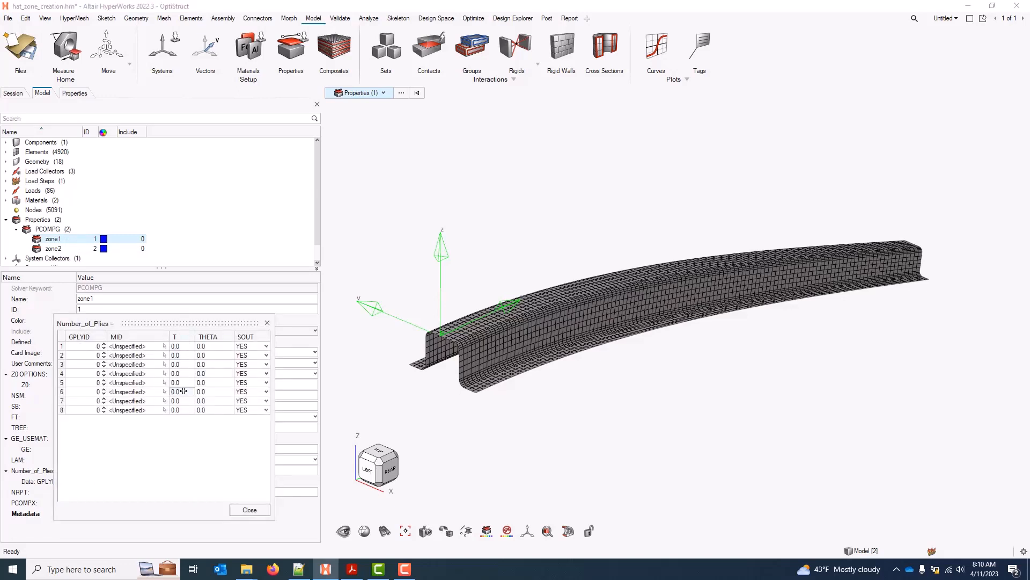
{"action": "double_click", "coordinate": [89, 346]}
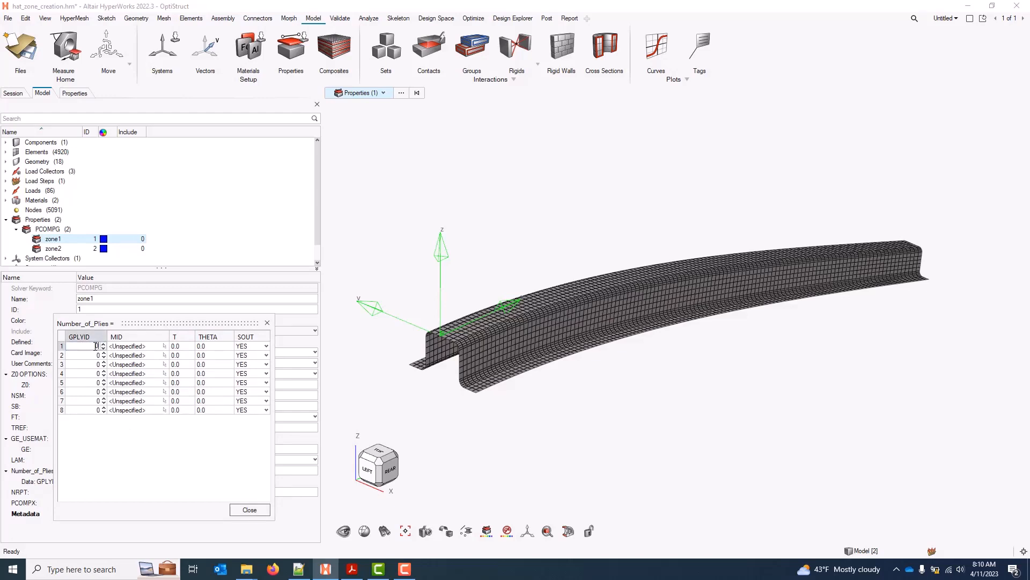
{"action": "type", "text": "1"}
{"action": "double_click", "coordinate": [85, 355]}
{"action": "type", "text": "2"}
{"action": "double_click", "coordinate": [86, 364]}
{"action": "type", "text": "3"}
{"action": "double_click", "coordinate": [88, 373]}
{"action": "type", "text": "4"}
{"action": "double_click", "coordinate": [87, 383]}
{"action": "type", "text": "5"}
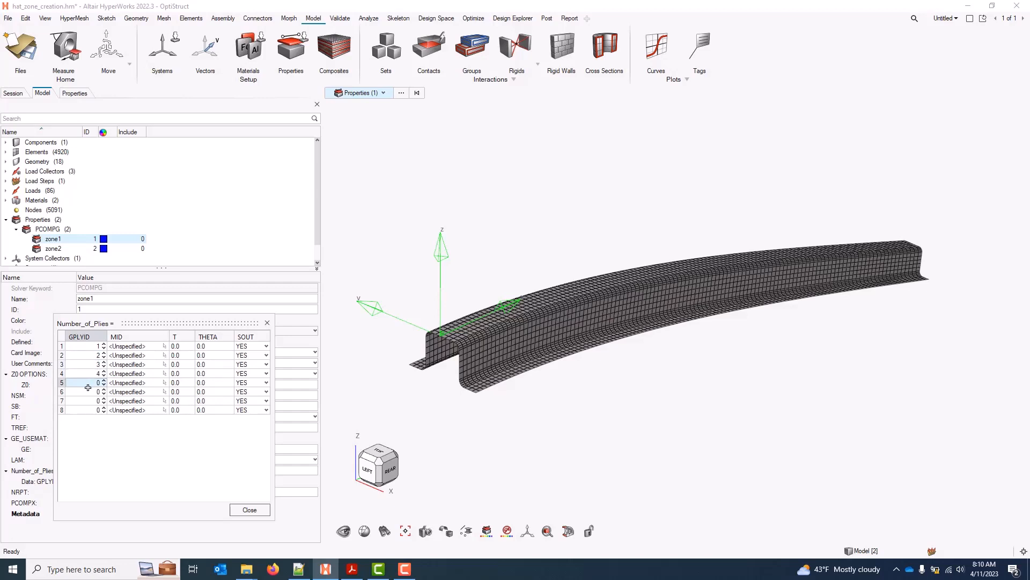
{"action": "double_click", "coordinate": [87, 391]}
{"action": "type", "text": "6"}
{"action": "double_click", "coordinate": [88, 401]}
{"action": "type", "text": "7"}
{"action": "double_click", "coordinate": [88, 410]}
{"action": "type", "text": "8"}
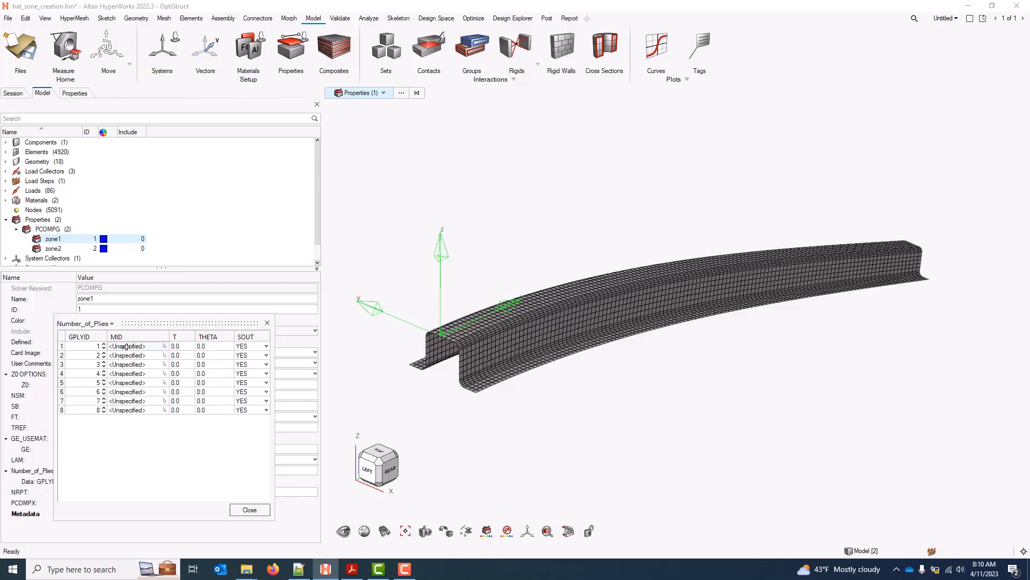
Assign the glass_epoxy material to all eight plies of zone1
{"action": "left_click_drag", "start_coordinate": [127, 346], "coordinate": [130, 410]}
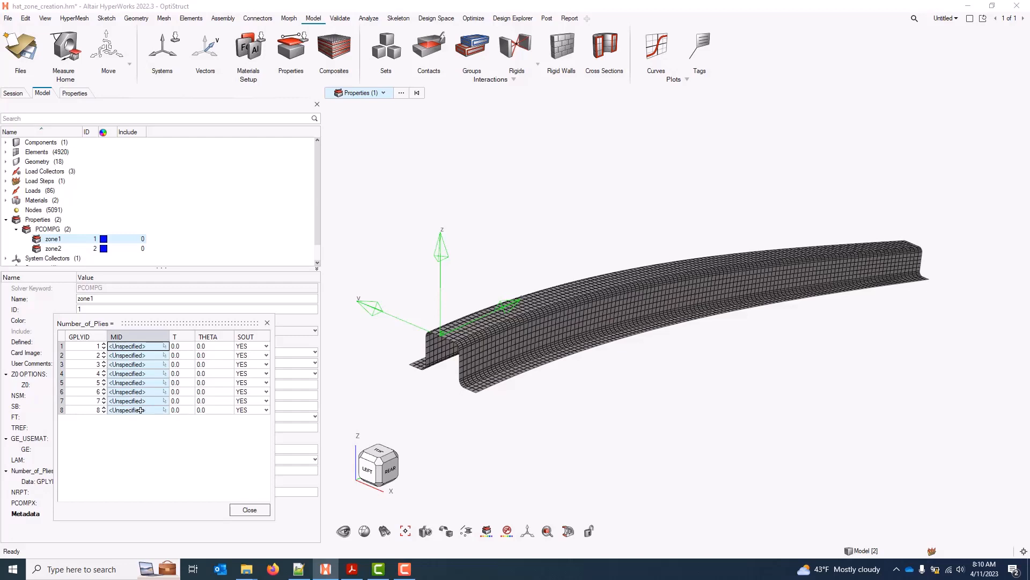
{"action": "left_click", "coordinate": [140, 410]}
{"action": "left_click", "coordinate": [126, 420]}
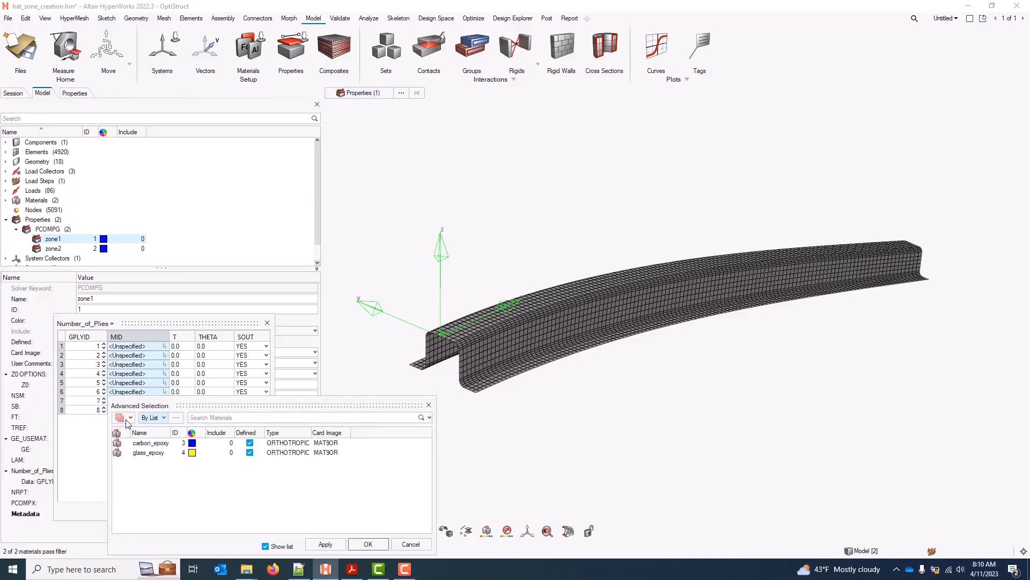
{"action": "left_click", "coordinate": [151, 452]}
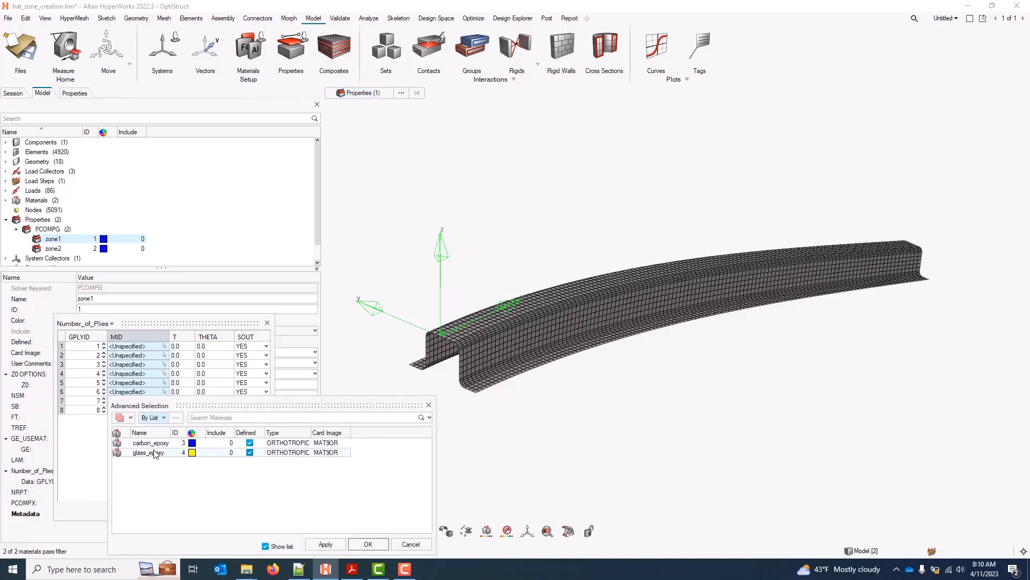
{"action": "left_click", "coordinate": [369, 544]}
Change the material of plies 3 to 6 to carbon_epoxy
{"action": "left_click", "coordinate": [144, 365]}
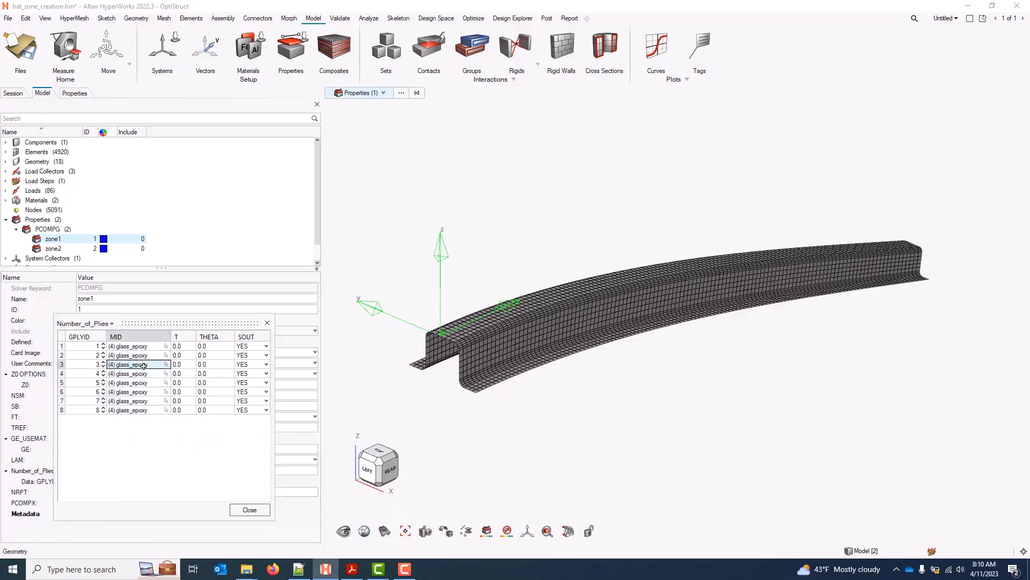
{"action": "left_click_drag", "start_coordinate": [144, 365], "coordinate": [144, 391]}
{"action": "double_click", "coordinate": [145, 392]}
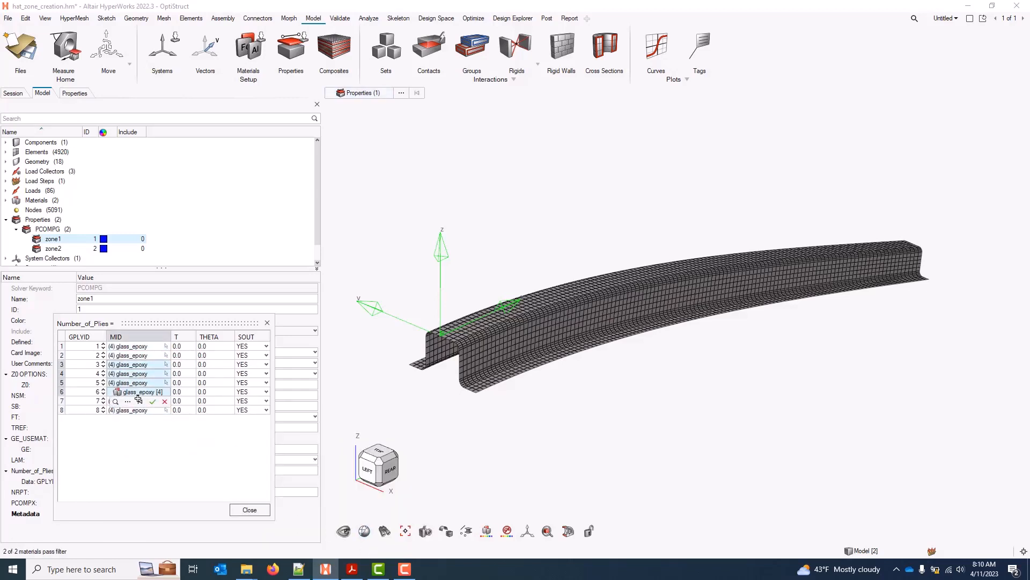
{"action": "left_click", "coordinate": [161, 443]}
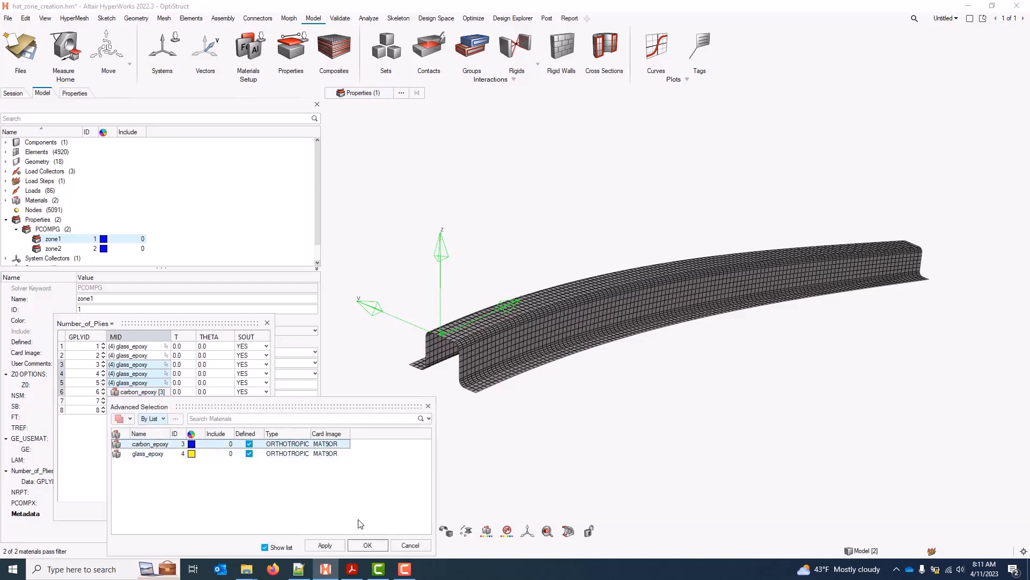
{"action": "left_click", "coordinate": [367, 545]}
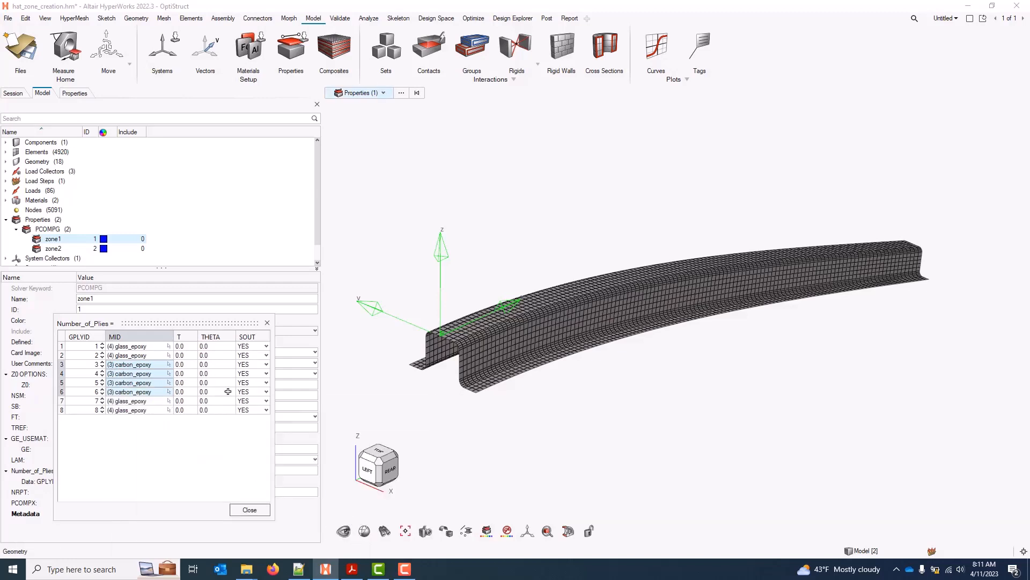
Set the thickness T of all eight plies to 0.18
{"action": "left_click", "coordinate": [180, 347]}
{"action": "left_click_drag", "start_coordinate": [180, 347], "coordinate": [185, 410]}
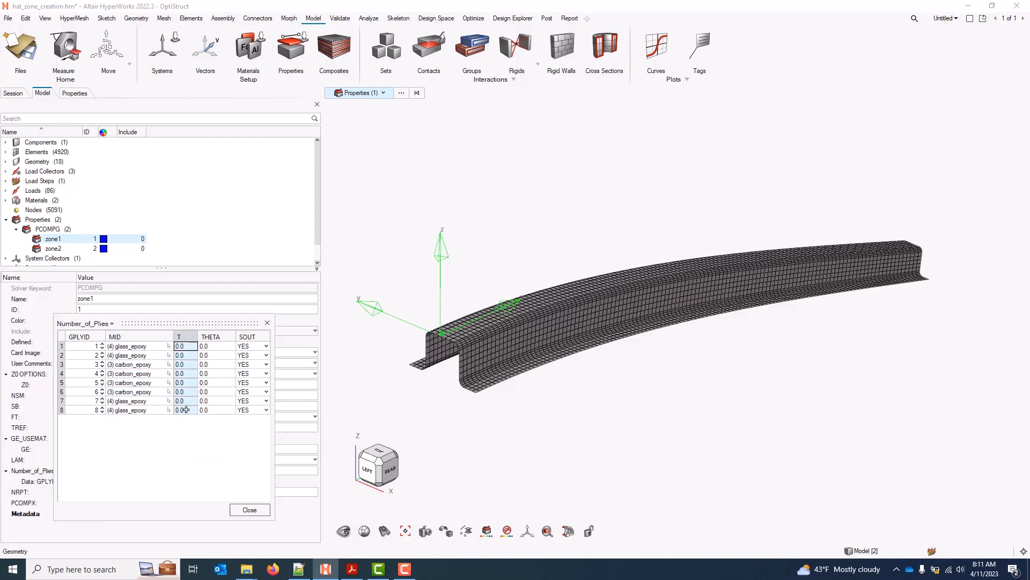
{"action": "type", "text": "0"}
{"action": "key", "text": "Return"}
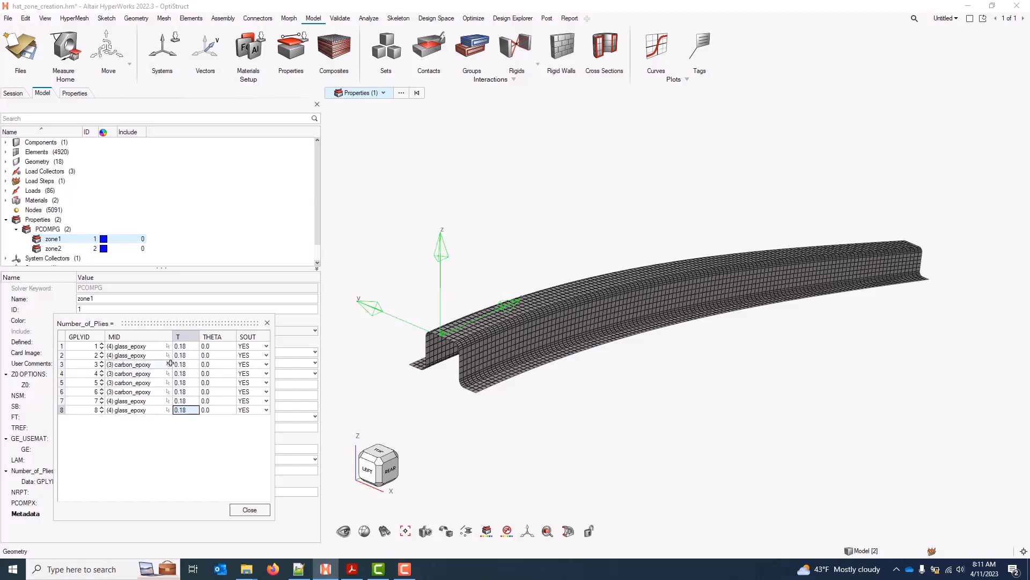
Set the thickness T of the carbon_epoxy plies 3 to 6 to 0.2
{"action": "left_click_drag", "start_coordinate": [181, 365], "coordinate": [187, 391]}
{"action": "type", "text": "."}
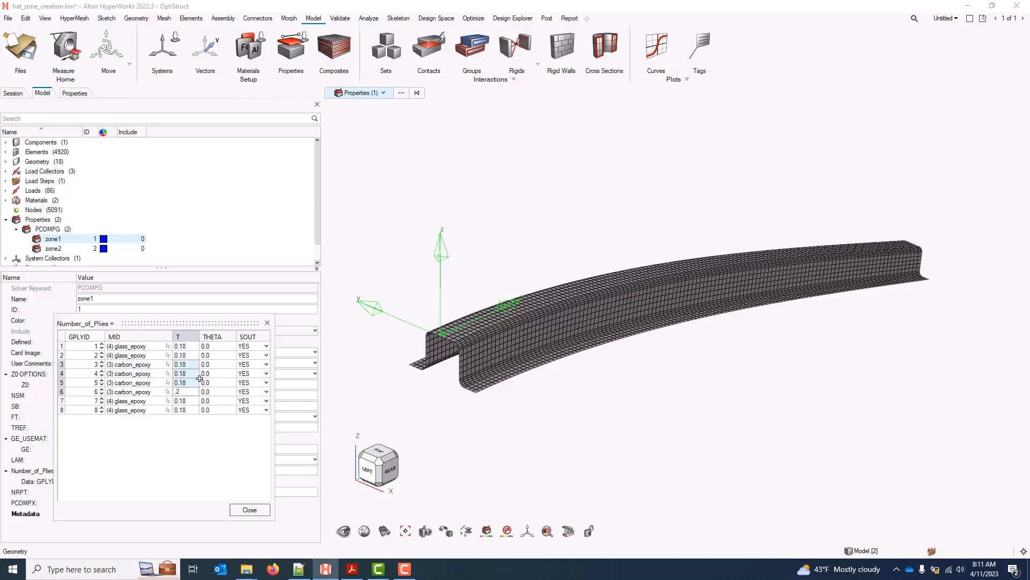
{"action": "type", "text": "2"}
{"action": "key", "text": "Return"}
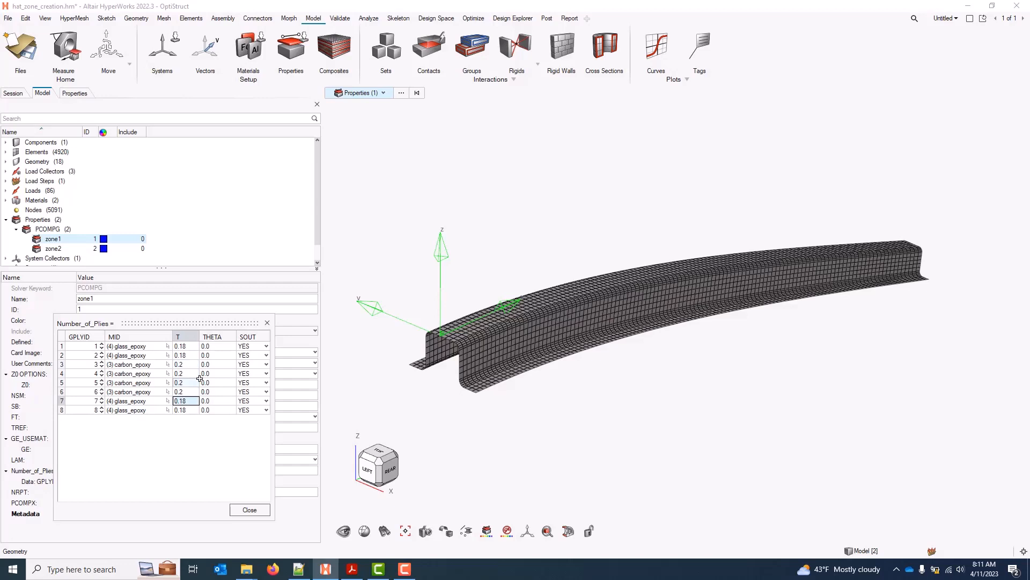
Set the THETA angle of ply 1 to -45 and of ply 2 to 45
{"action": "left_click", "coordinate": [220, 346]}
{"action": "type", "text": "0"}
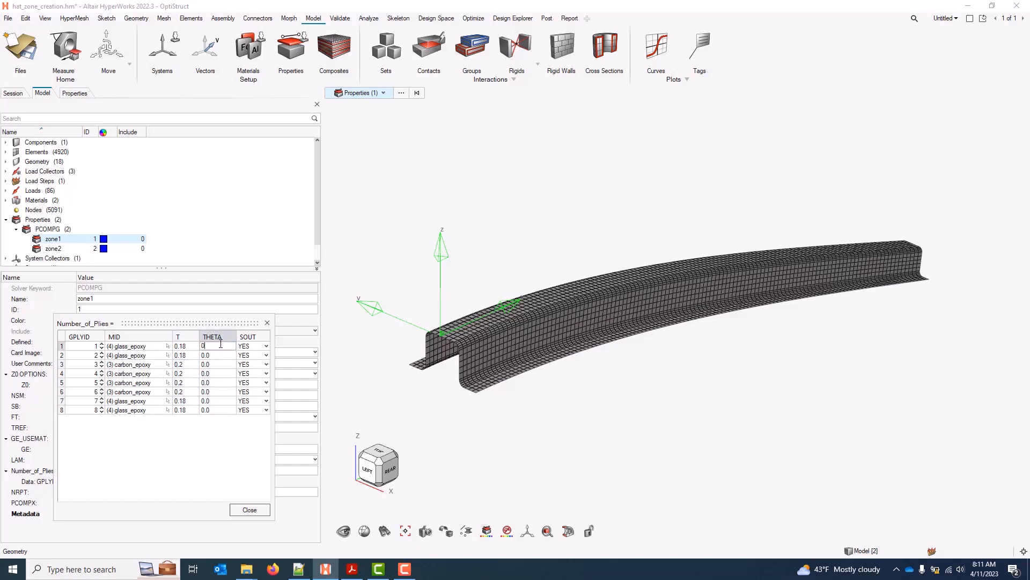
{"action": "type", "text": "45"}
{"action": "key", "text": "Return"}
{"action": "type", "text": "5"}
{"action": "key", "text": "Return"}
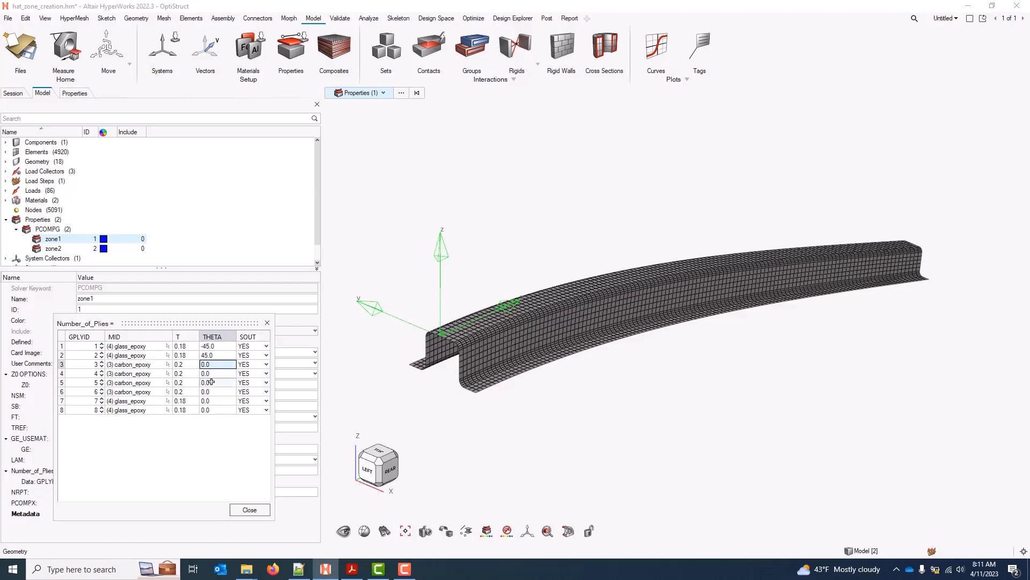
Set THETA to 90 for plies 4 and 5, 45 for ply 7 and -45 for ply 8, and close the ply table
{"action": "left_click", "coordinate": [211, 382]}
{"action": "left_click", "coordinate": [213, 370]}
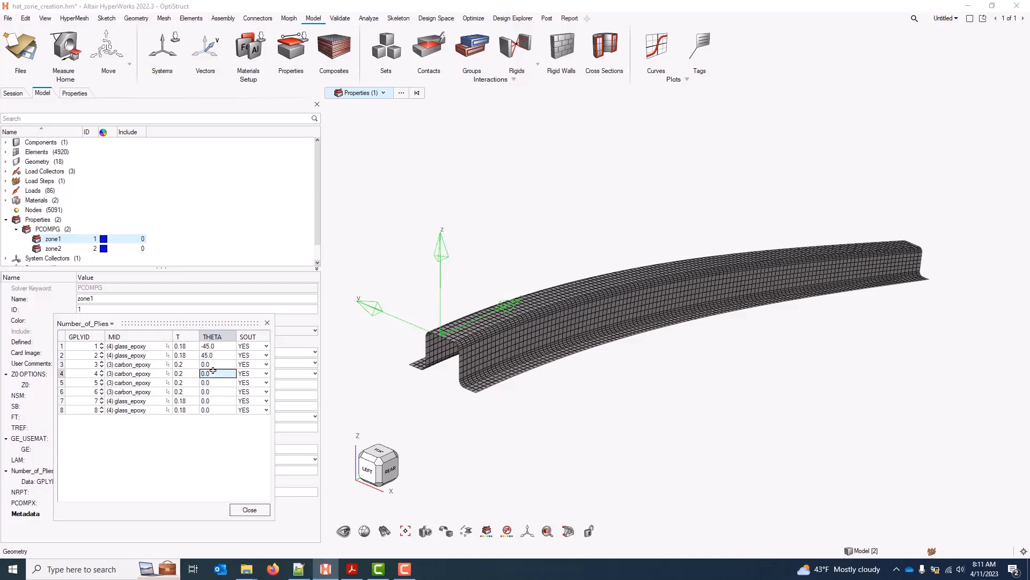
{"action": "type", "text": "0"}
{"action": "left_click", "coordinate": [218, 383]}
{"action": "type", "text": "0"}
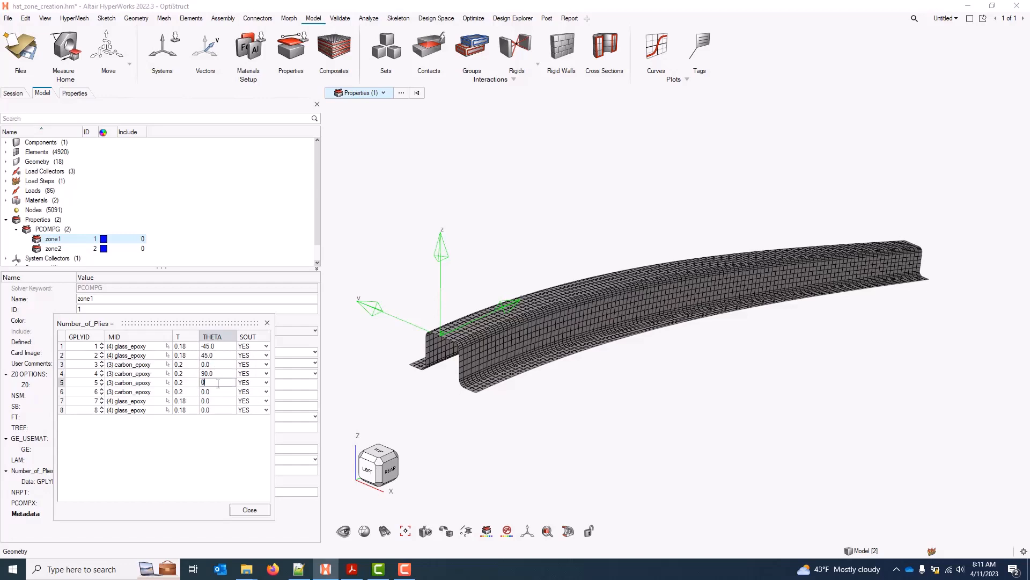
{"action": "type", "text": "90"}
{"action": "left_click", "coordinate": [212, 393]}
{"action": "double_click", "coordinate": [215, 400]}
{"action": "double_click", "coordinate": [209, 410]}
{"action": "double_click", "coordinate": [216, 409]}
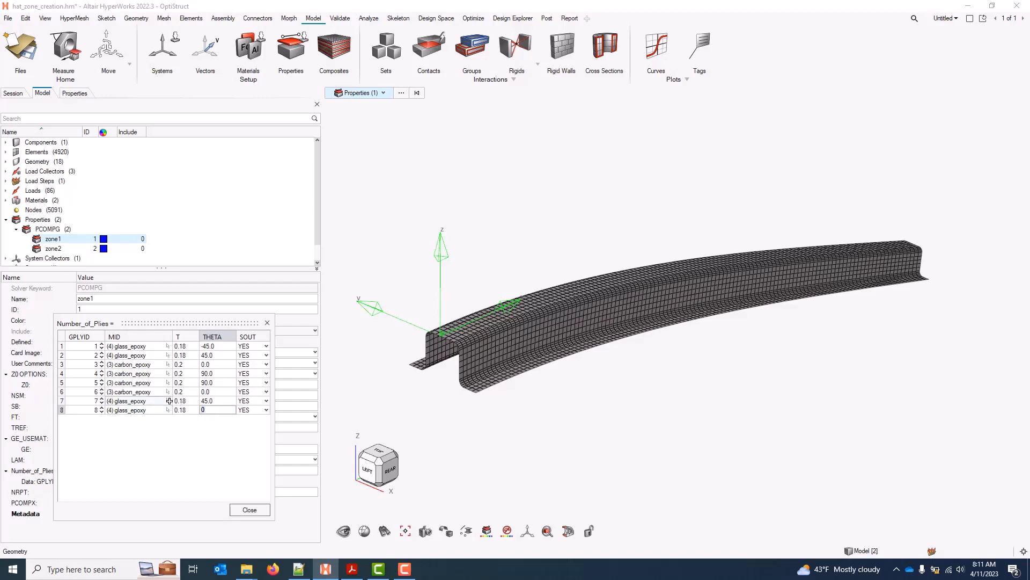
{"action": "key", "text": "Return"}
{"action": "left_click", "coordinate": [222, 435]}
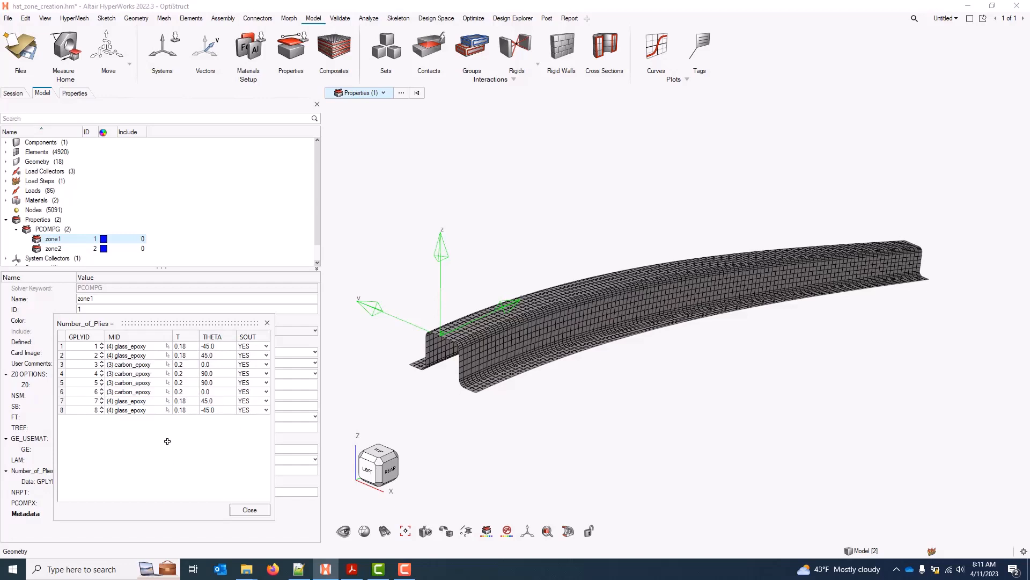
{"action": "left_click", "coordinate": [249, 510]}
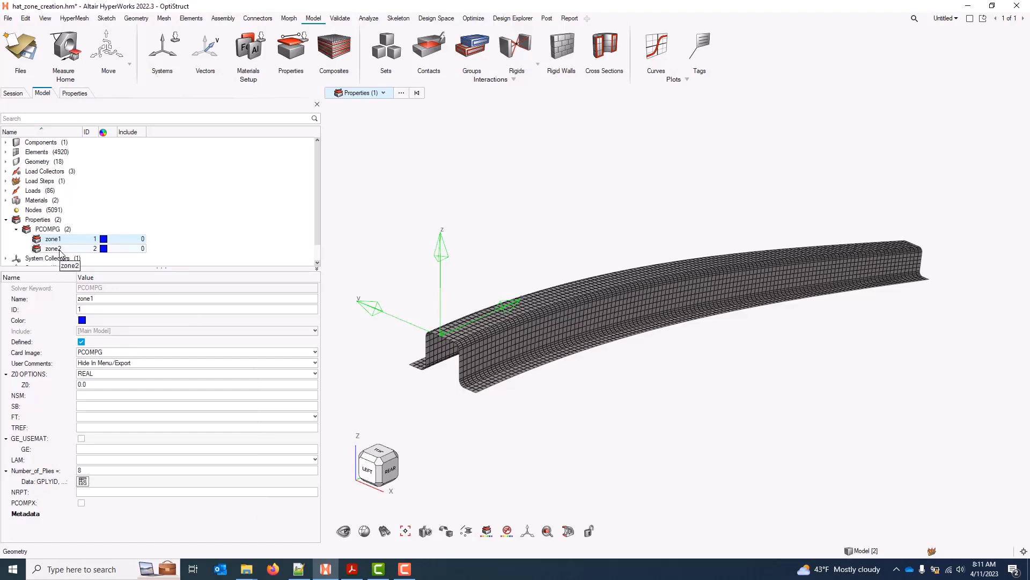
Expand the components and display the geometry of tapered_beam together with its mesh
{"action": "left_click", "coordinate": [6, 142]}
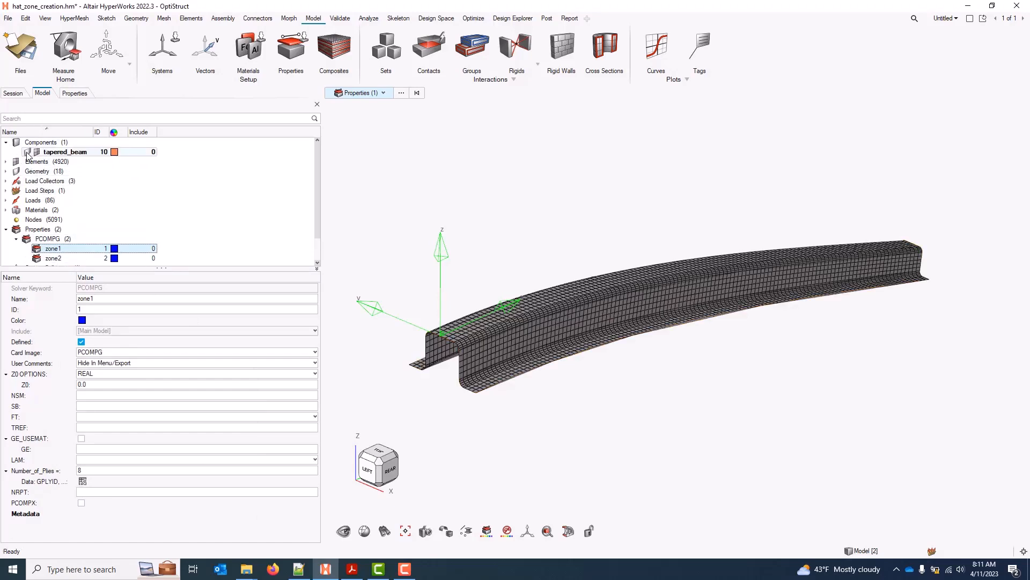
{"action": "left_click", "coordinate": [478, 409]}
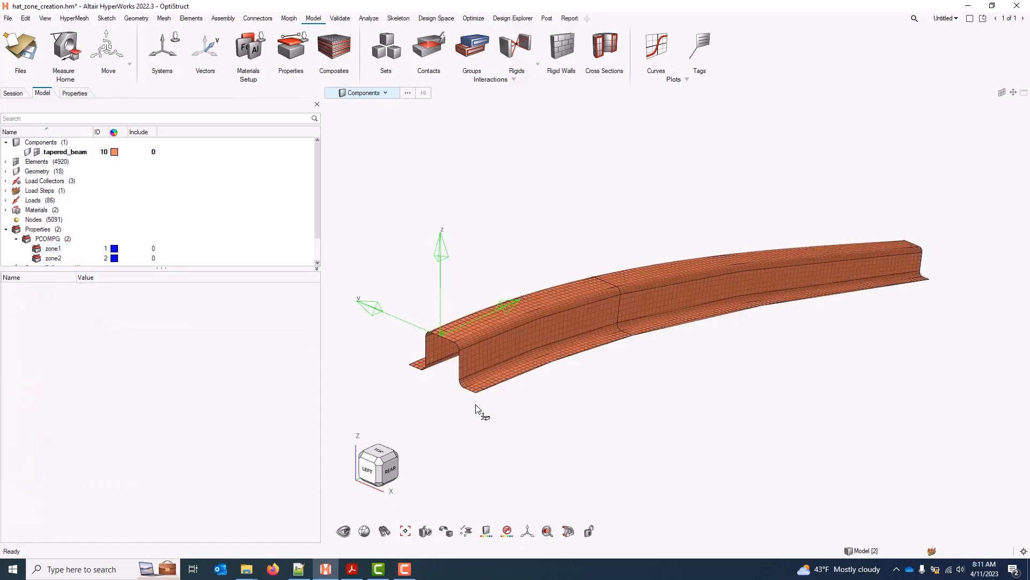
Recolor the zone1 and zone2 properties together so that zone1 is red and zone2 a lighter blue
{"action": "left_click", "coordinate": [60, 251]}
{"action": "left_click", "coordinate": [56, 258], "text": "shift"}
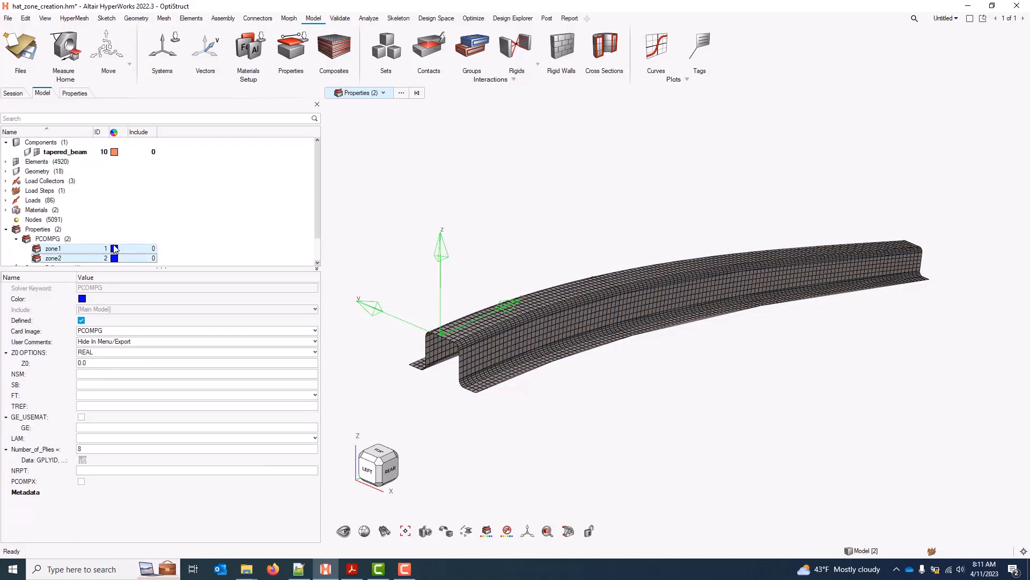
{"action": "left_click", "coordinate": [114, 248]}
{"action": "left_click", "coordinate": [147, 253]}
{"action": "left_click", "coordinate": [242, 245]}
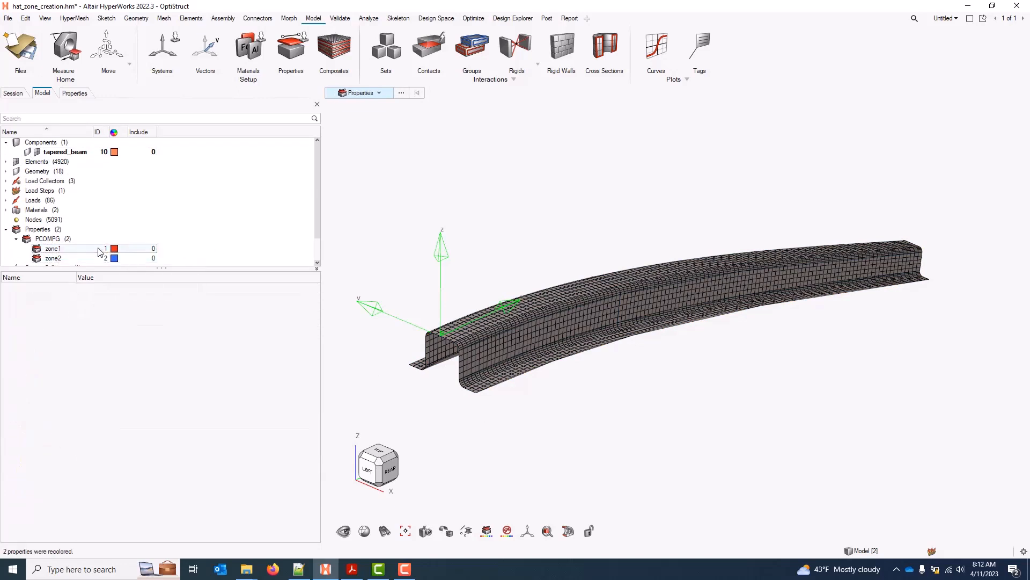
Assign the zone1 property to the elements in the first third of the beam nearest the coordinate system, selecting them by surface
{"action": "left_click", "coordinate": [72, 250]}
{"action": "right_click", "coordinate": [74, 253]}
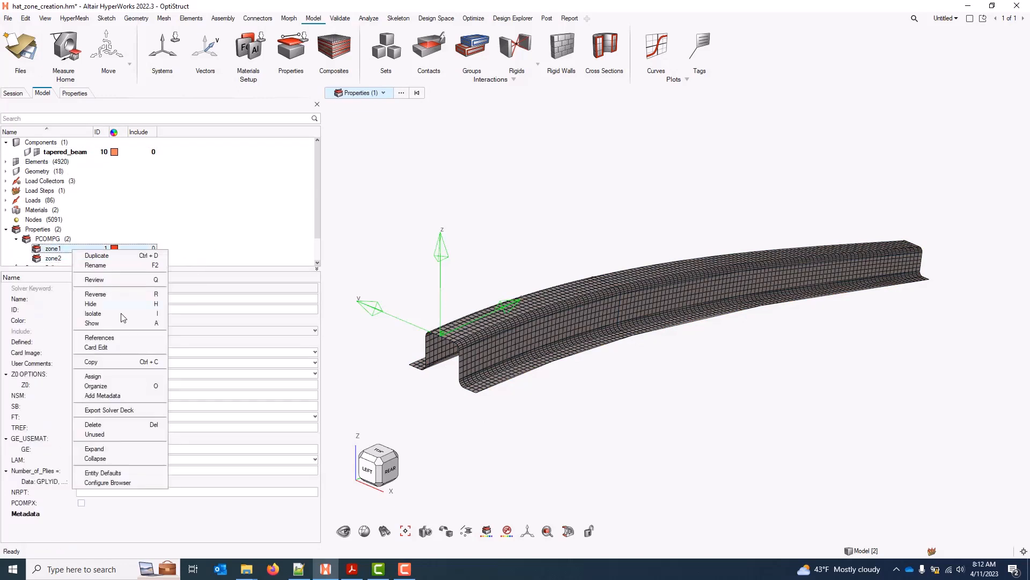
{"action": "left_click", "coordinate": [93, 377]}
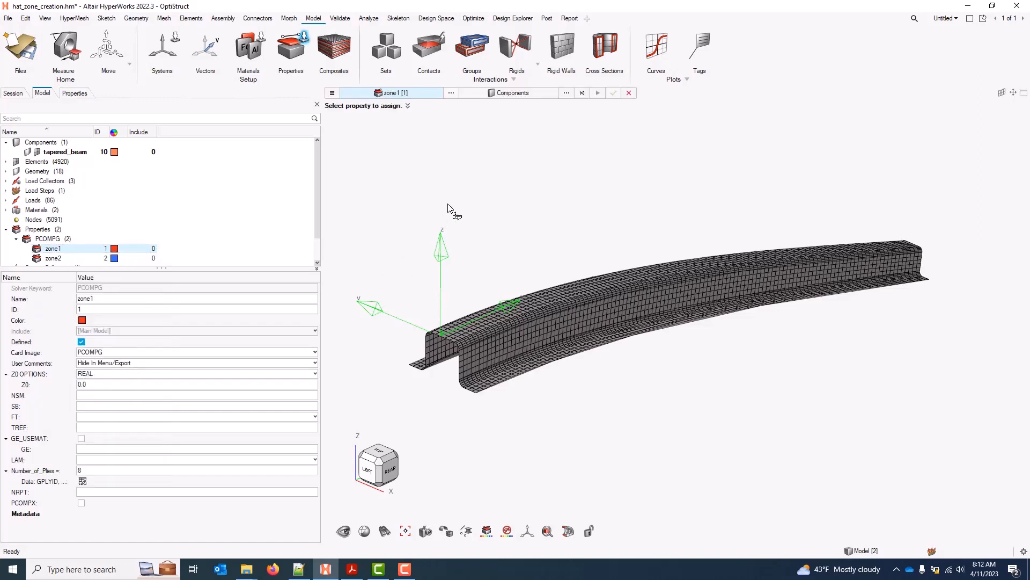
{"action": "left_click", "coordinate": [533, 93]}
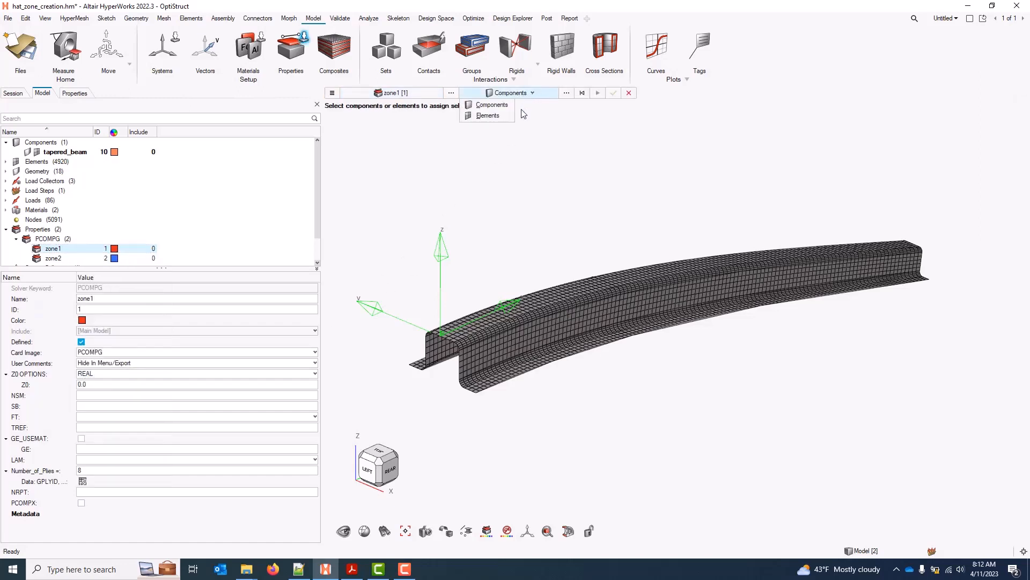
{"action": "left_click", "coordinate": [488, 116]}
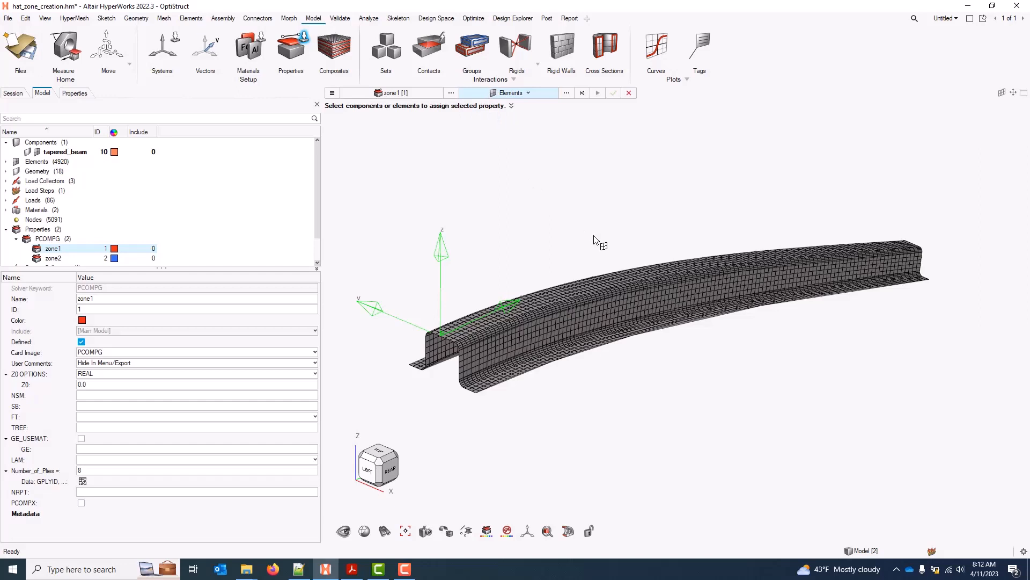
{"action": "left_click", "coordinate": [566, 93]}
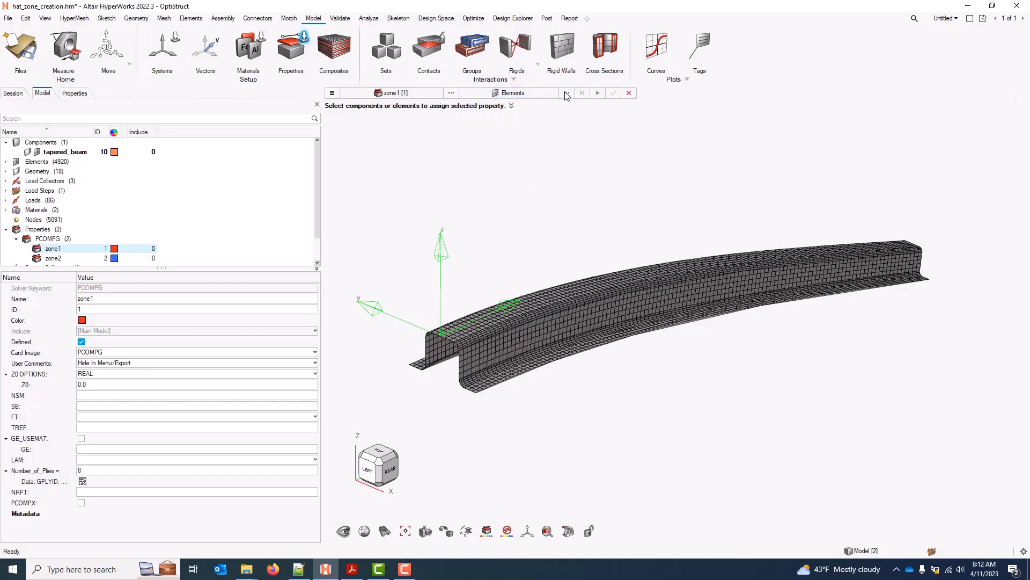
{"action": "left_click", "coordinate": [390, 122]}
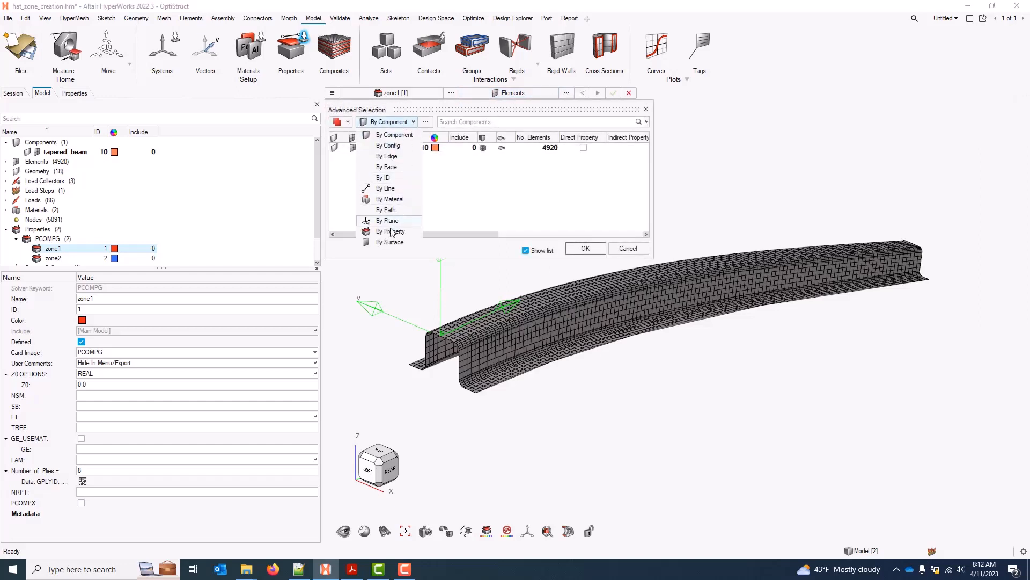
{"action": "left_click", "coordinate": [403, 241]}
{"action": "left_click_drag", "start_coordinate": [387, 254], "coordinate": [514, 428]}
{"action": "left_click", "coordinate": [585, 145]}
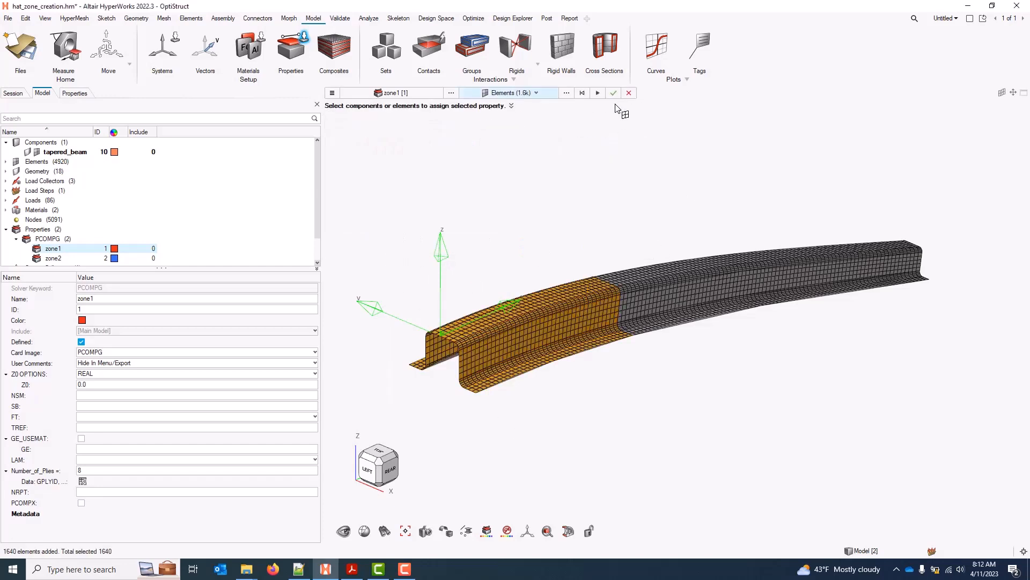
{"action": "left_click", "coordinate": [613, 94]}
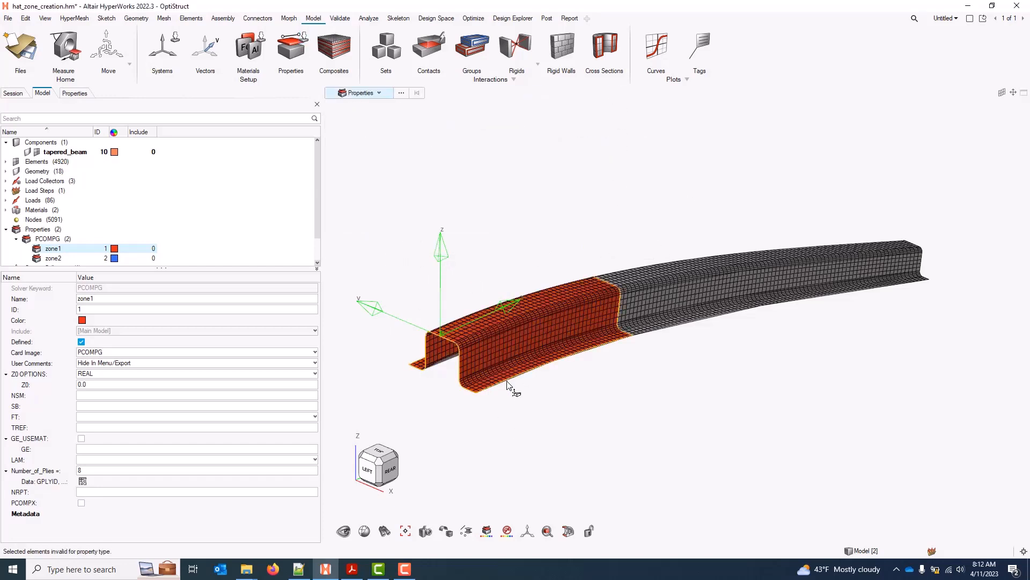
Display the shell elements with their 3D thickness and examine the zone1 end of the beam
{"action": "right_click_drag", "start_coordinate": [466, 369], "coordinate": [460, 349]}
{"action": "scroll", "coordinate": [460, 352], "scroll_direction": "up", "scroll_amount": 5}
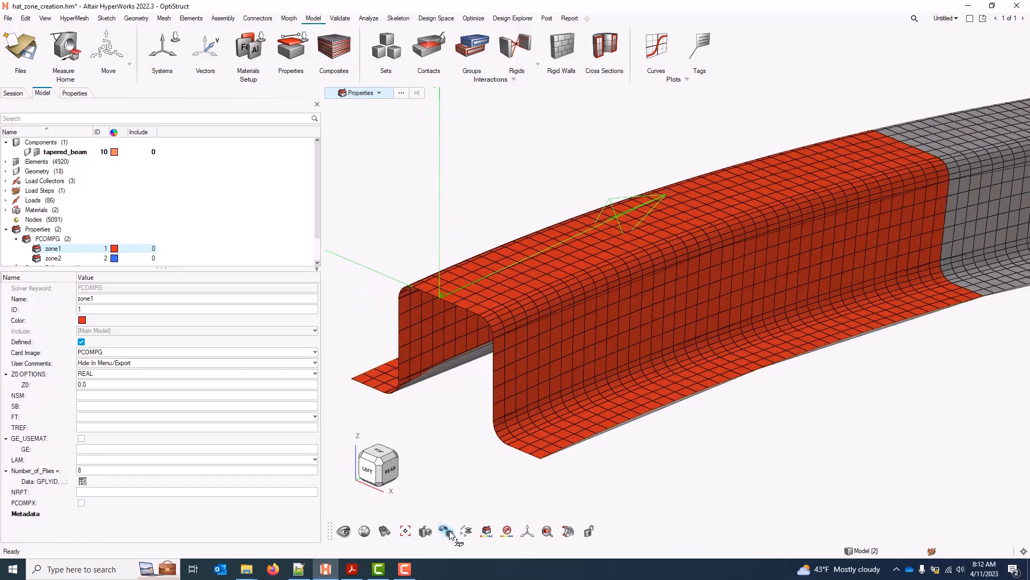
{"action": "left_click", "coordinate": [467, 531]}
{"action": "left_click", "coordinate": [491, 509]}
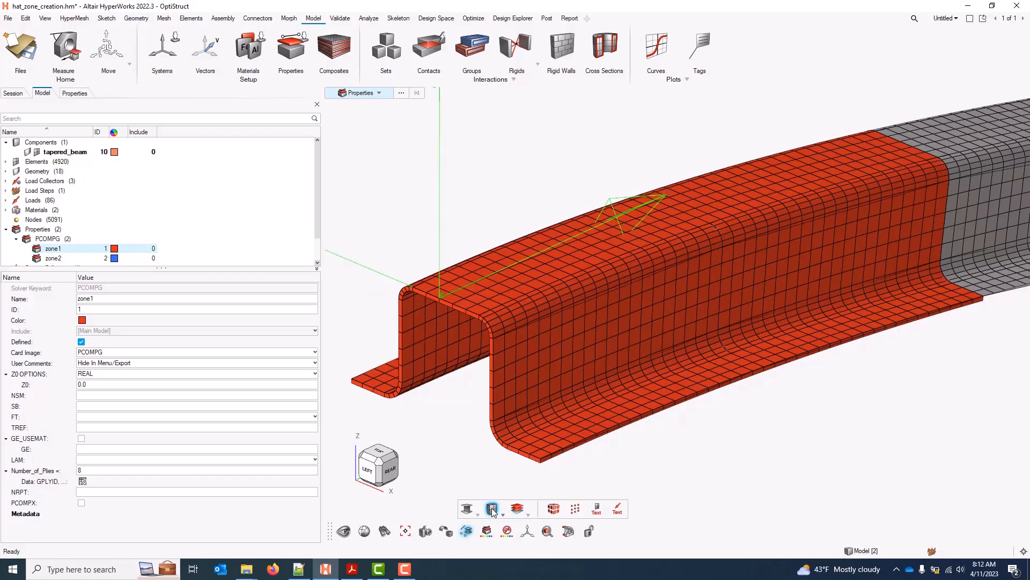
{"action": "scroll", "coordinate": [600, 438], "scroll_direction": "up", "scroll_amount": 3}
{"action": "scroll", "coordinate": [664, 423], "scroll_direction": "down", "scroll_amount": 5}
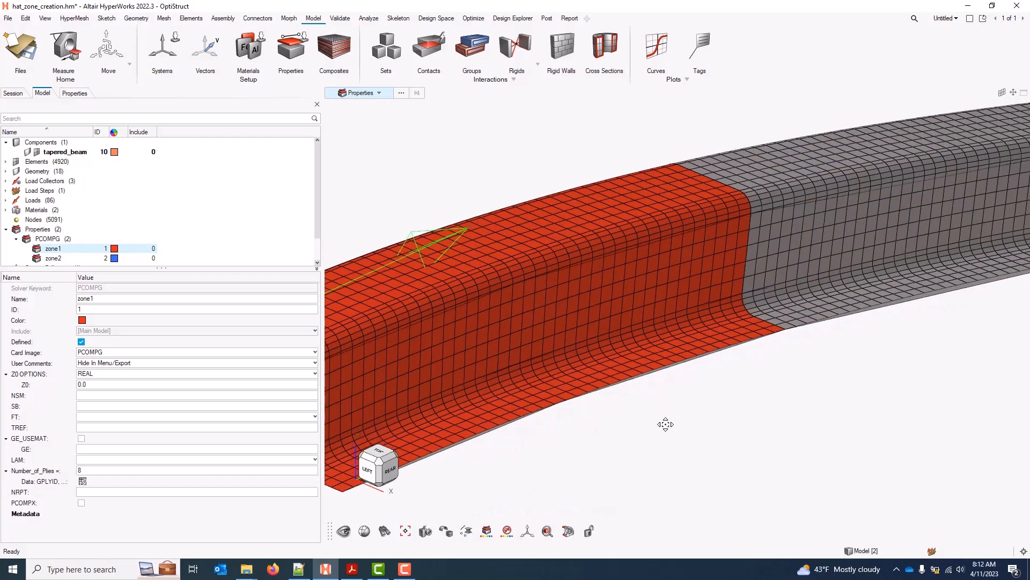
Set the number of plies of the zone2 property to 6 and open its ply data table
{"action": "left_click", "coordinate": [52, 258]}
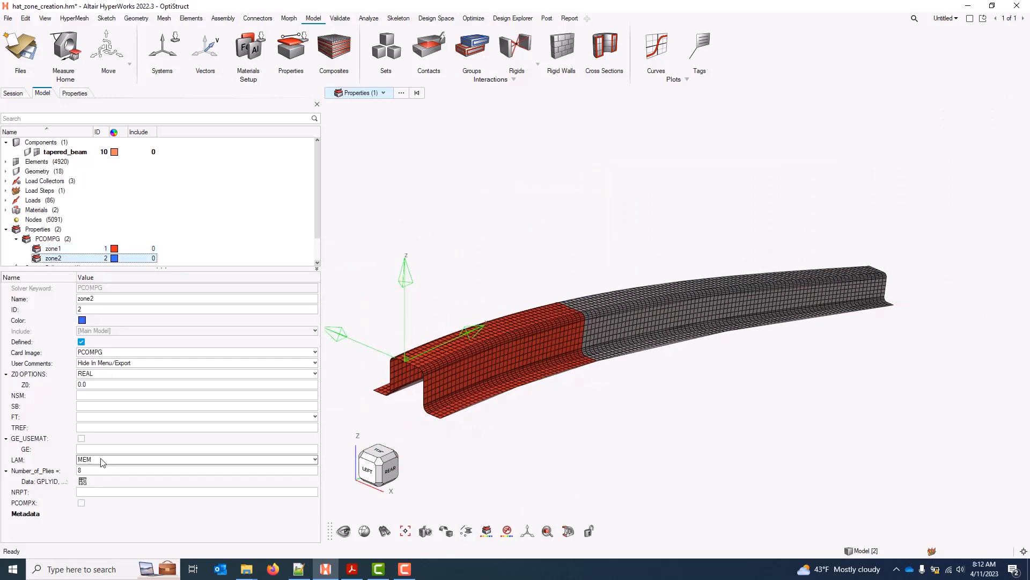
{"action": "left_click", "coordinate": [92, 471]}
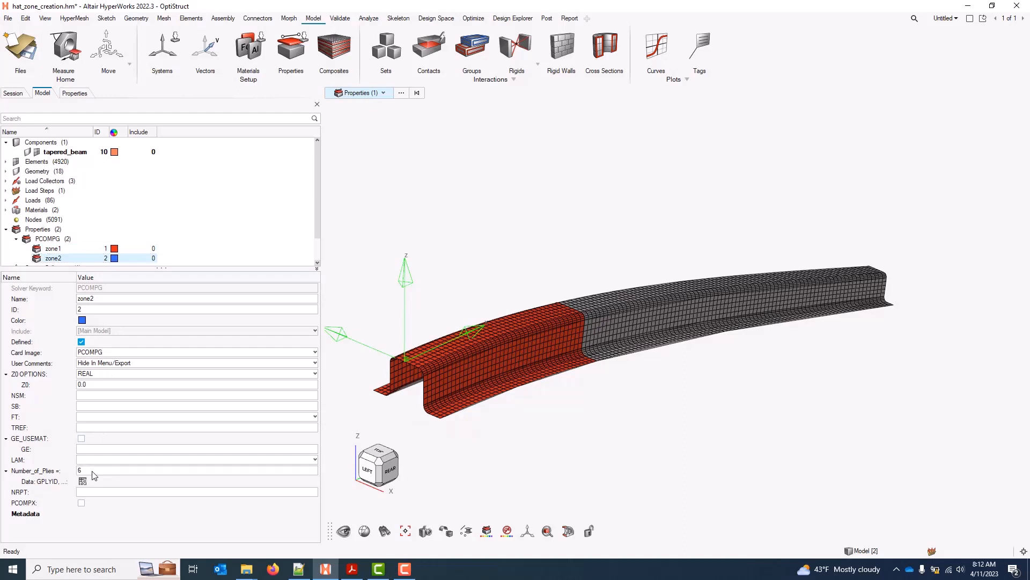
{"action": "left_click", "coordinate": [82, 481]}
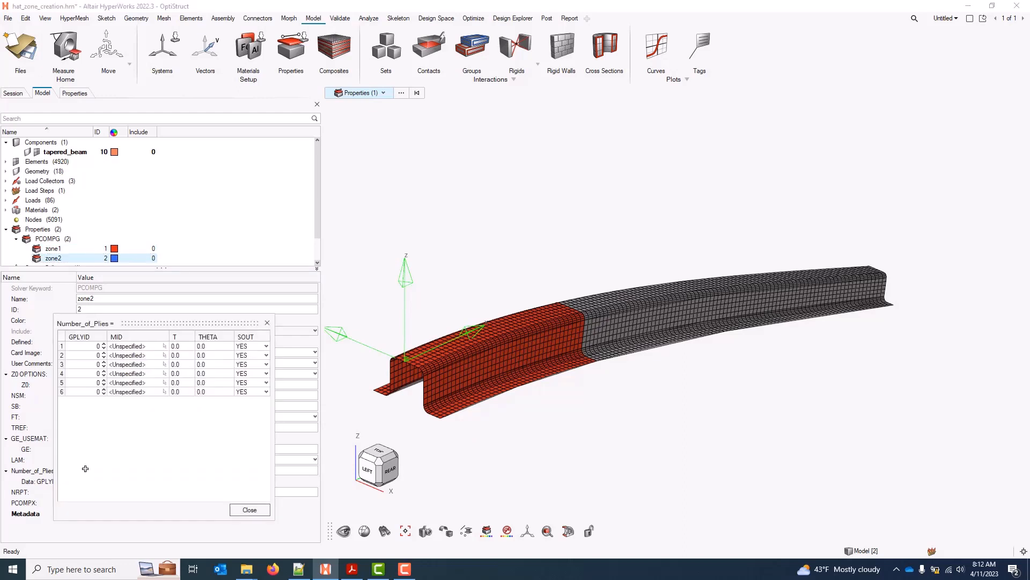
Enter the GPLYID values 1, 2, 3, 6, 7 and 8 for the six plies of zone2
{"action": "left_click", "coordinate": [88, 346]}
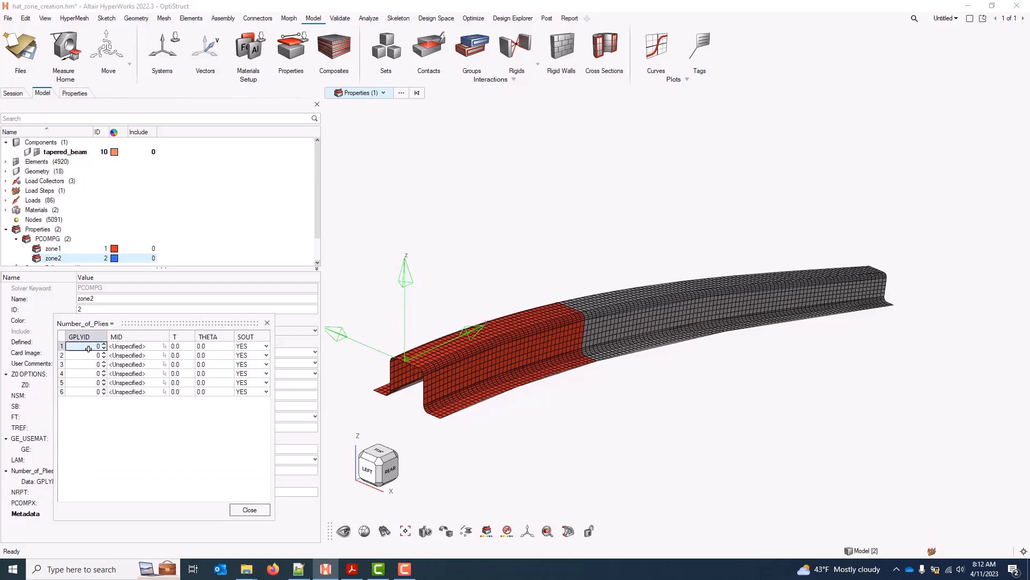
{"action": "type", "text": "1"}
{"action": "left_click", "coordinate": [88, 355]}
{"action": "type", "text": "2"}
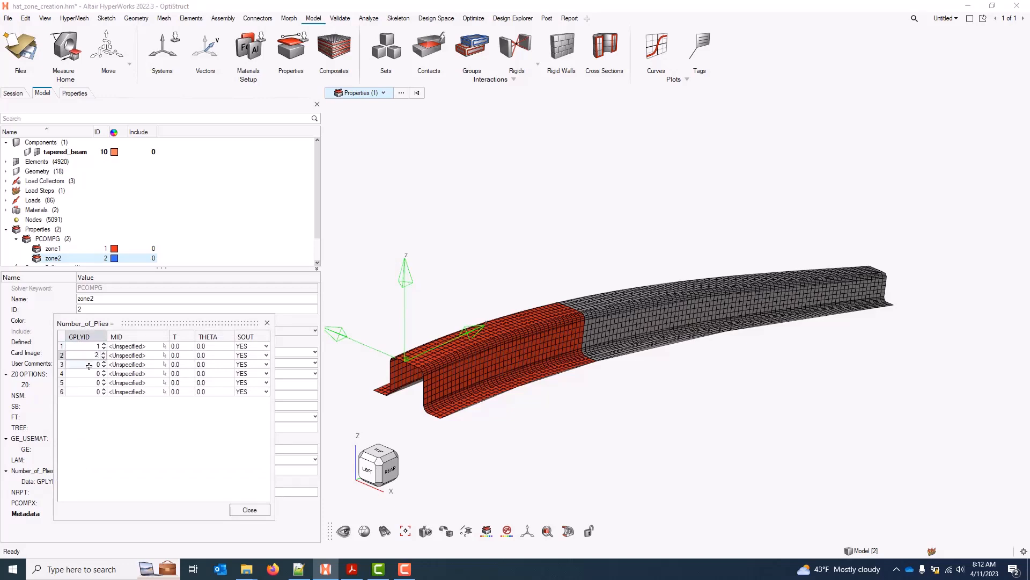
{"action": "left_click", "coordinate": [89, 365]}
{"action": "type", "text": "3"}
{"action": "left_click", "coordinate": [86, 376]}
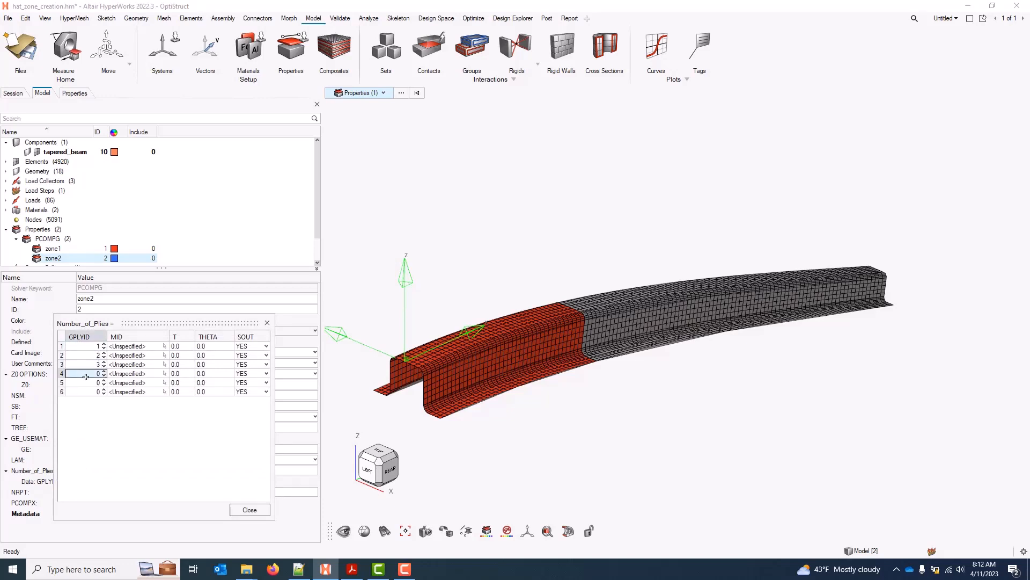
{"action": "type", "text": "6"}
{"action": "left_click", "coordinate": [84, 382]}
{"action": "type", "text": "7"}
{"action": "left_click", "coordinate": [84, 392]}
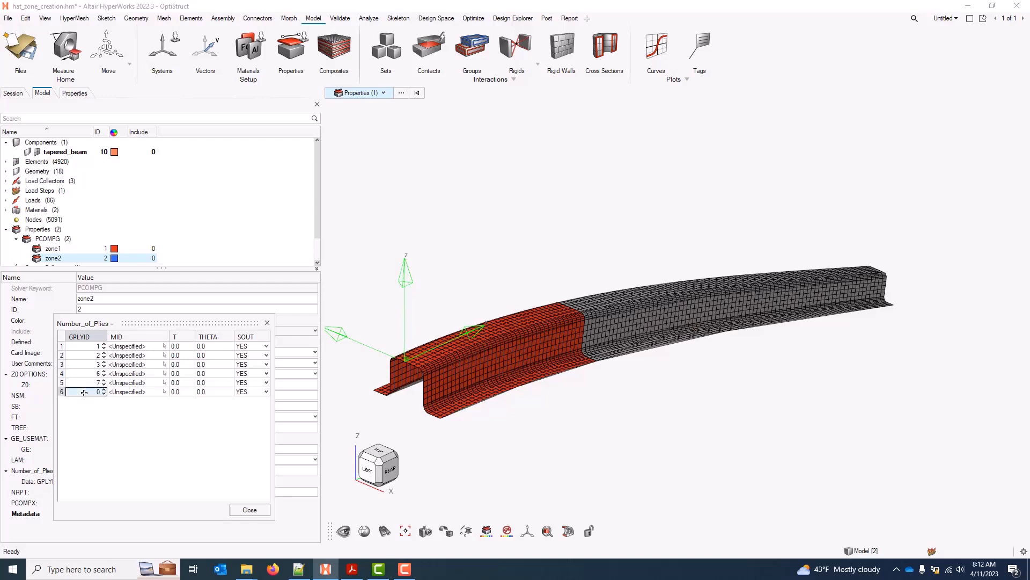
{"action": "type", "text": "8"}
{"action": "left_click", "coordinate": [84, 406]}
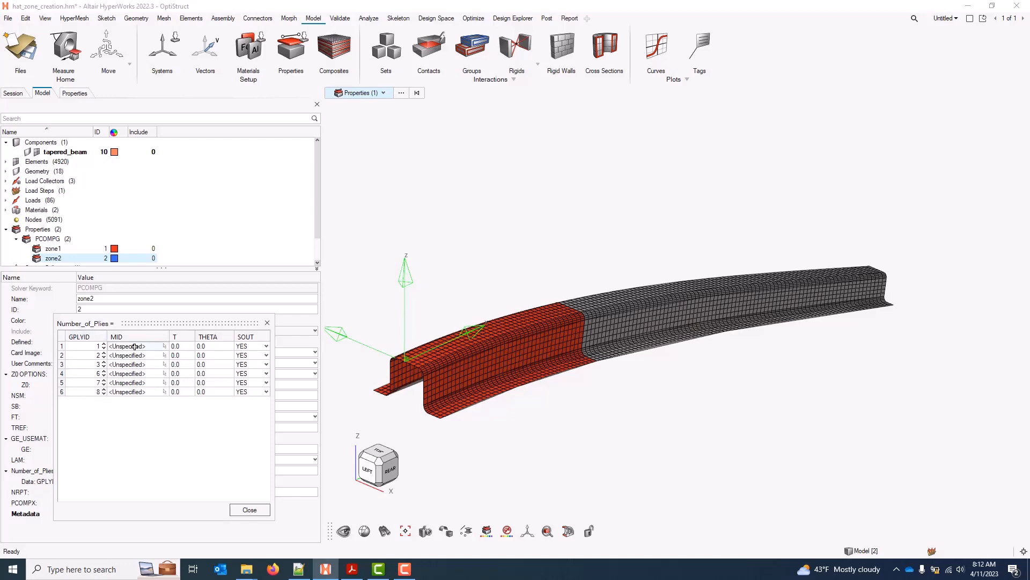
Assign the glass_epoxy material to all six plies of zone2 at once
{"action": "left_click_drag", "start_coordinate": [134, 346], "coordinate": [129, 391]}
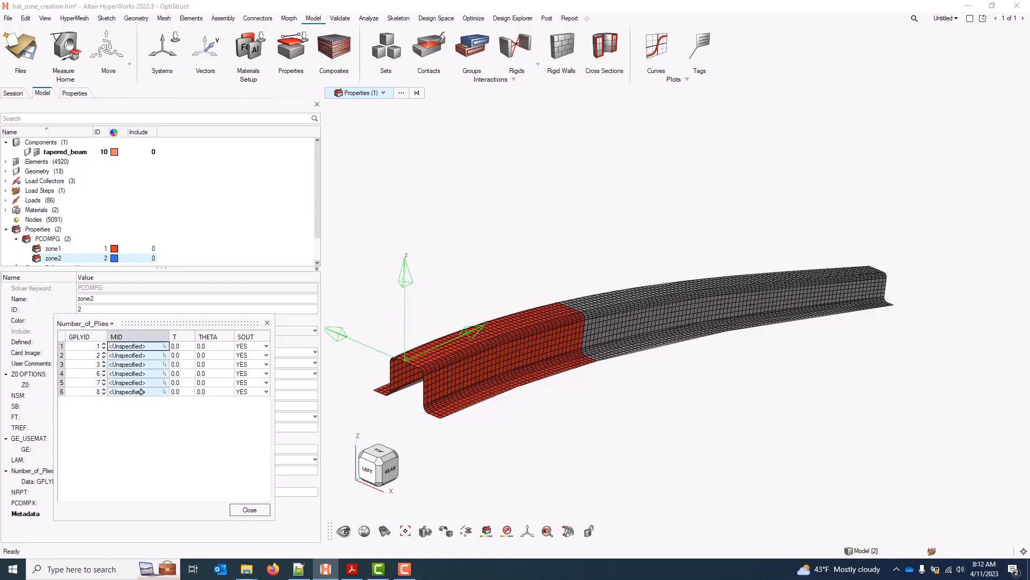
{"action": "left_click", "coordinate": [141, 392]}
{"action": "left_click", "coordinate": [139, 402]}
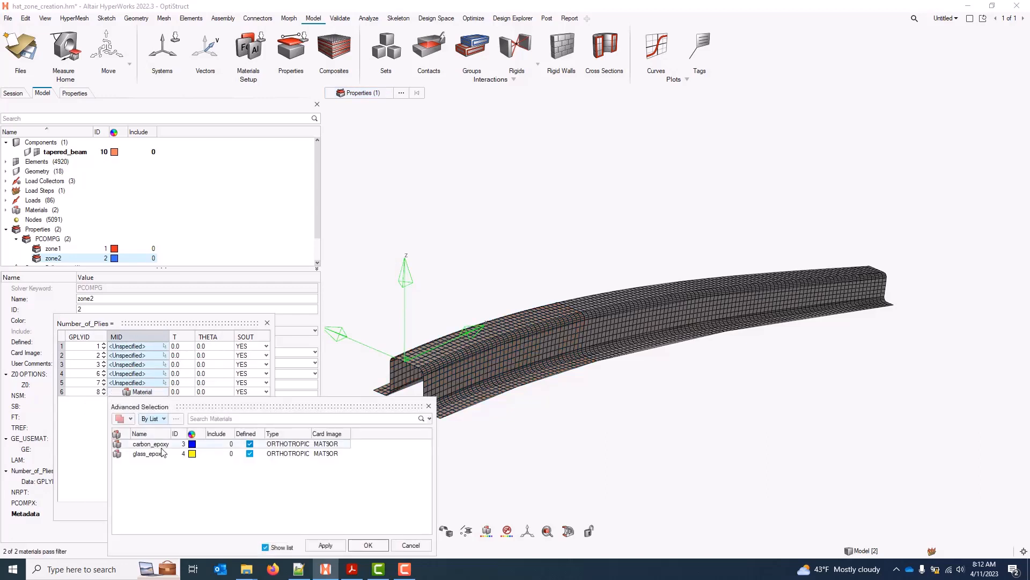
{"action": "left_click", "coordinate": [151, 454]}
{"action": "left_click", "coordinate": [369, 544]}
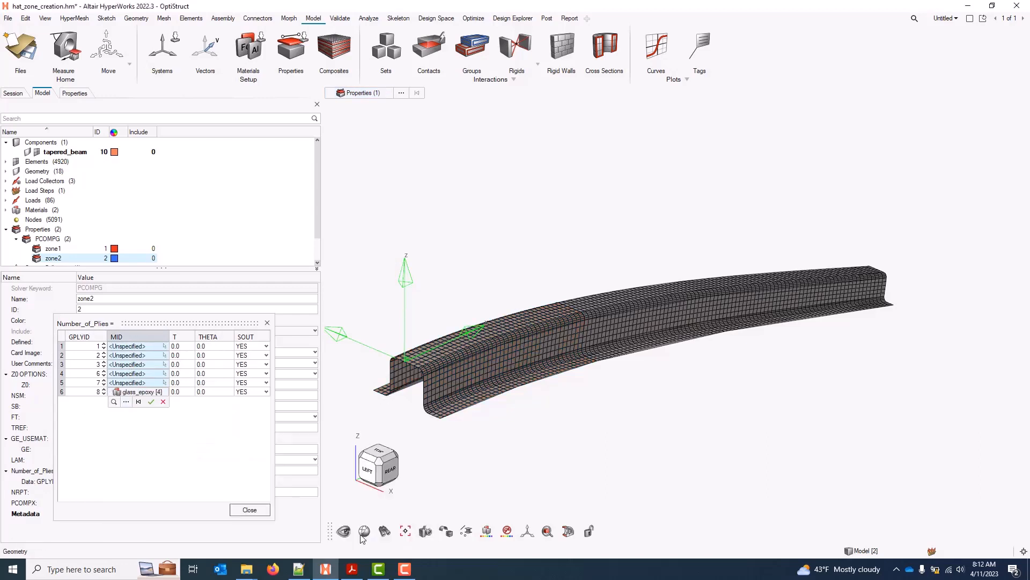
{"action": "left_click", "coordinate": [163, 437]}
Change the material of the plies with GPLYID 3 and 6 to carbon_epoxy
{"action": "left_click", "coordinate": [138, 372]}
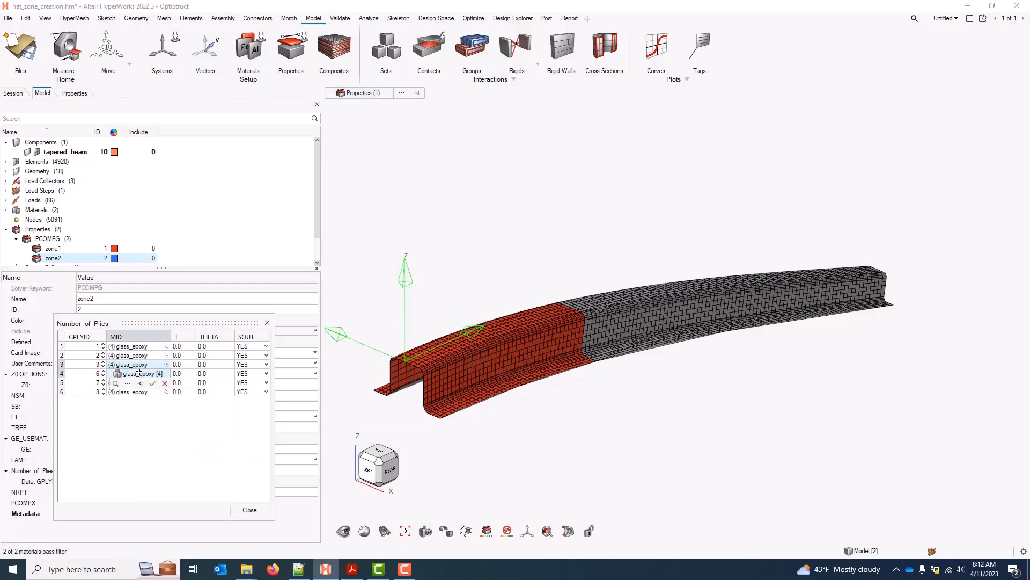
{"action": "left_click", "coordinate": [130, 383]}
{"action": "left_click", "coordinate": [150, 425]}
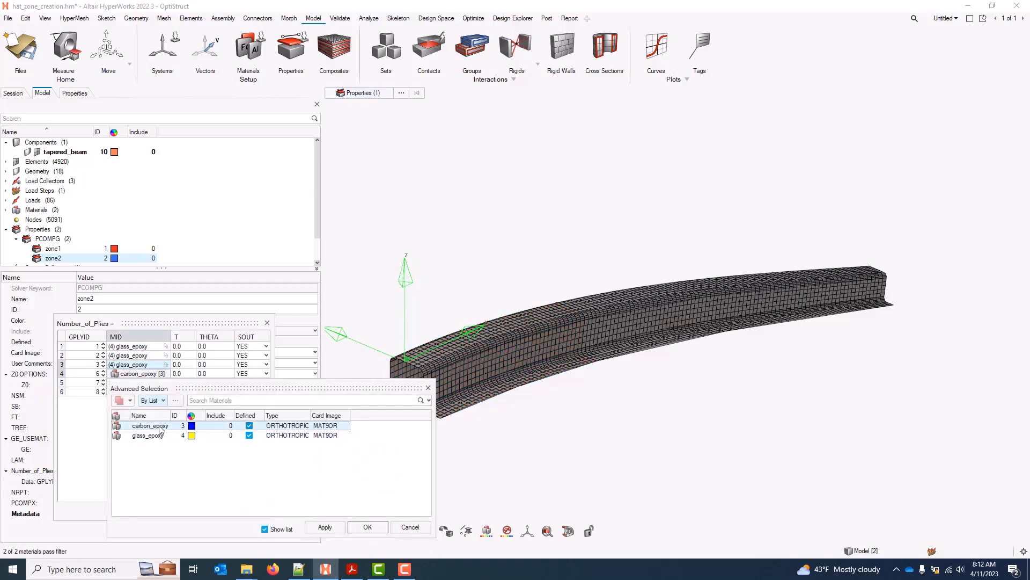
{"action": "left_click", "coordinate": [366, 528]}
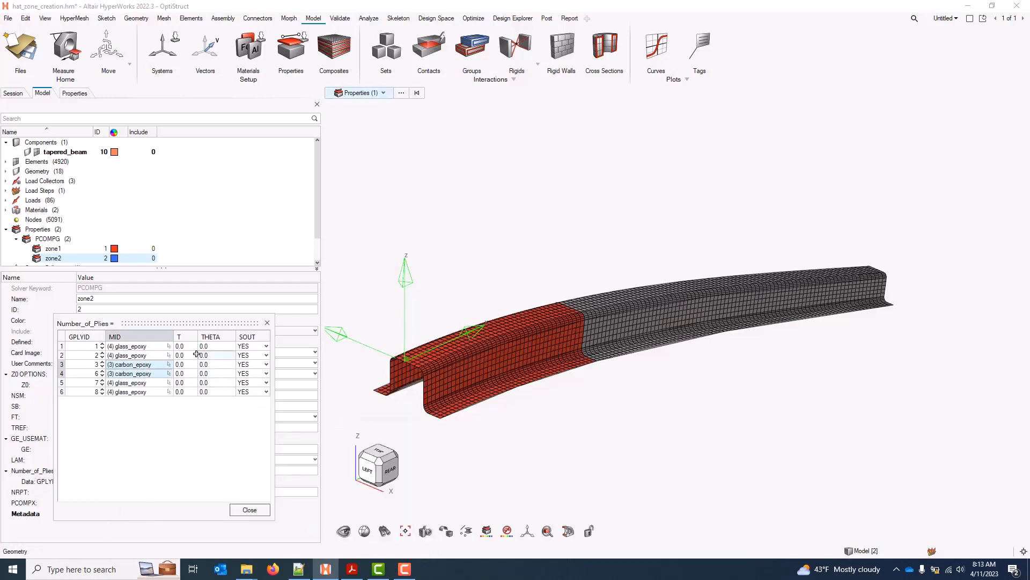
Set the thickness T of all six zone2 plies to 0.18
{"action": "left_click_drag", "start_coordinate": [183, 346], "coordinate": [186, 387]}
{"action": "type", "text": "0"}
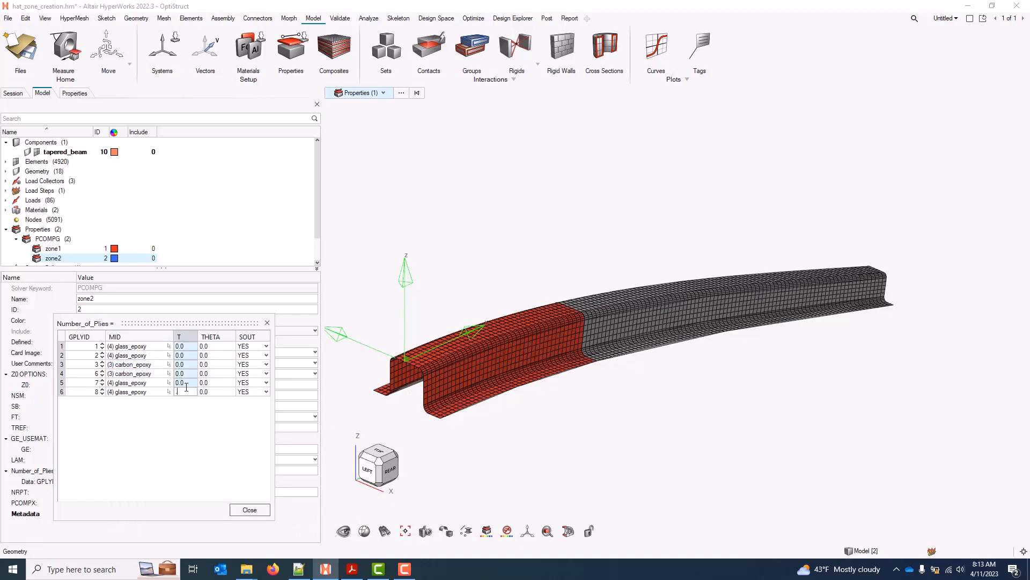
{"action": "type", "text": ".18"}
{"action": "key", "text": "Return"}
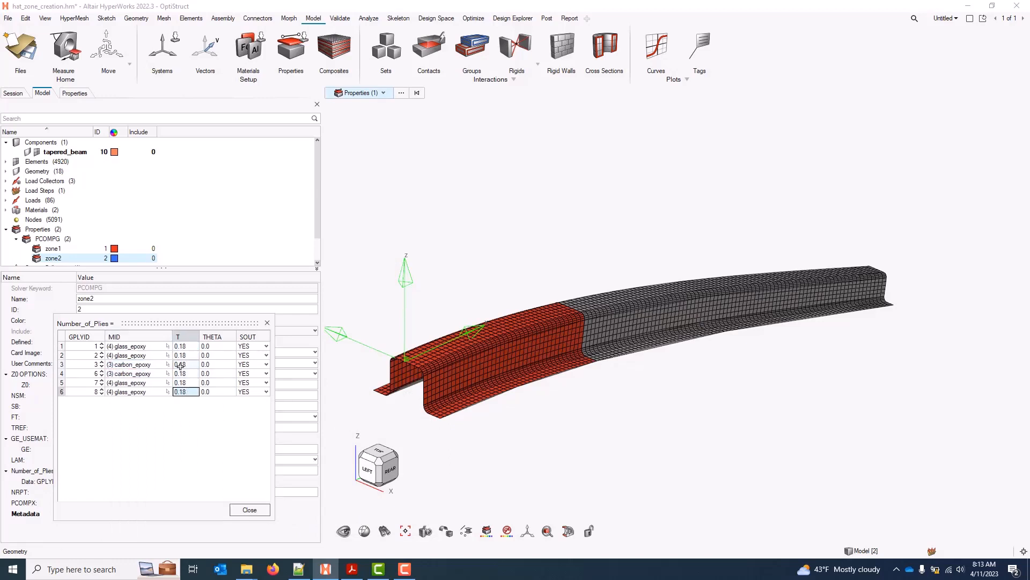
Set the thickness T of the two carbon_epoxy plies to 0.2
{"action": "left_click", "coordinate": [184, 365]}
{"action": "double_click", "coordinate": [188, 372]}
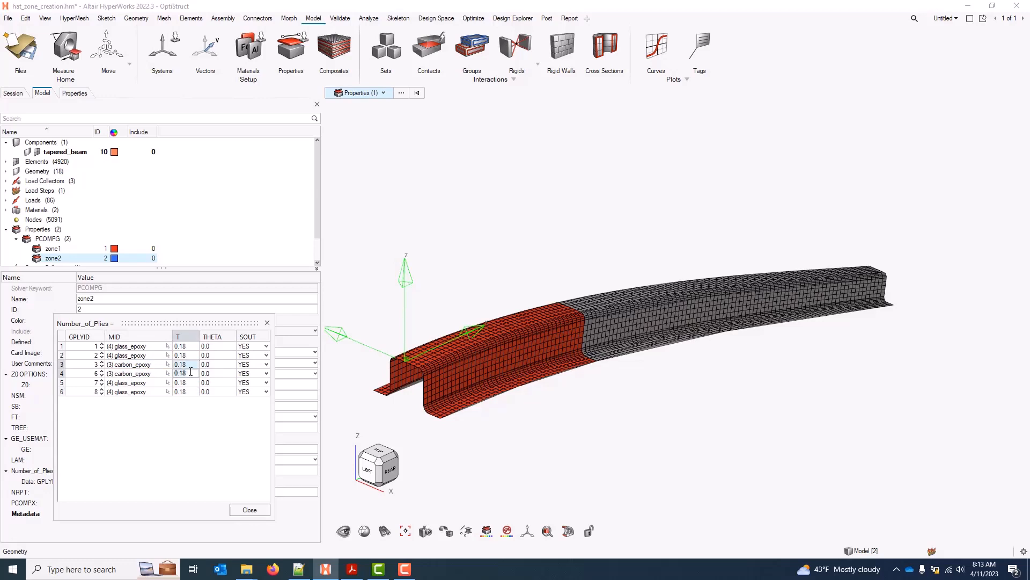
{"action": "key", "text": "BackSpace"}
{"action": "type", "text": ".2"}
{"action": "key", "text": "Return"}
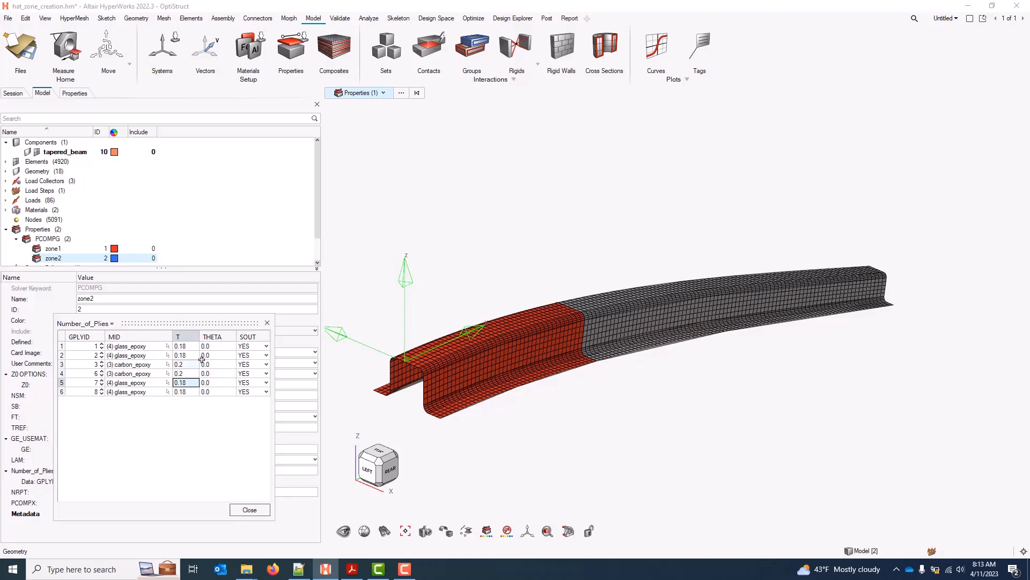
Set THETA to -45 for the zone2 ply with GPLYID 1 and to 45 for GPLYID 2
{"action": "left_click", "coordinate": [214, 346]}
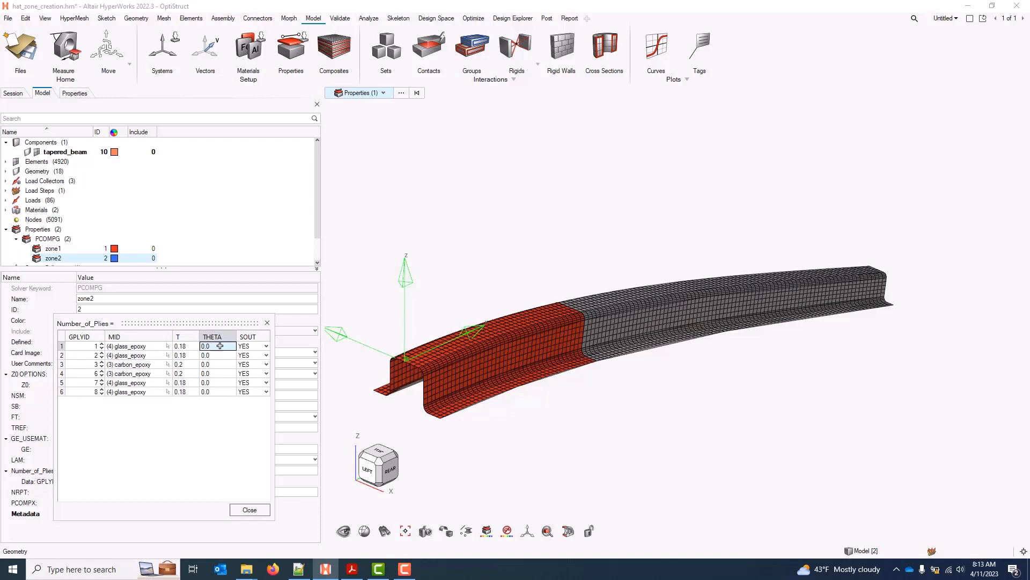
{"action": "left_click", "coordinate": [222, 346]}
{"action": "left_click_drag", "start_coordinate": [222, 346], "coordinate": [169, 344]}
{"action": "type", "text": "-45"}
{"action": "key", "text": "Return"}
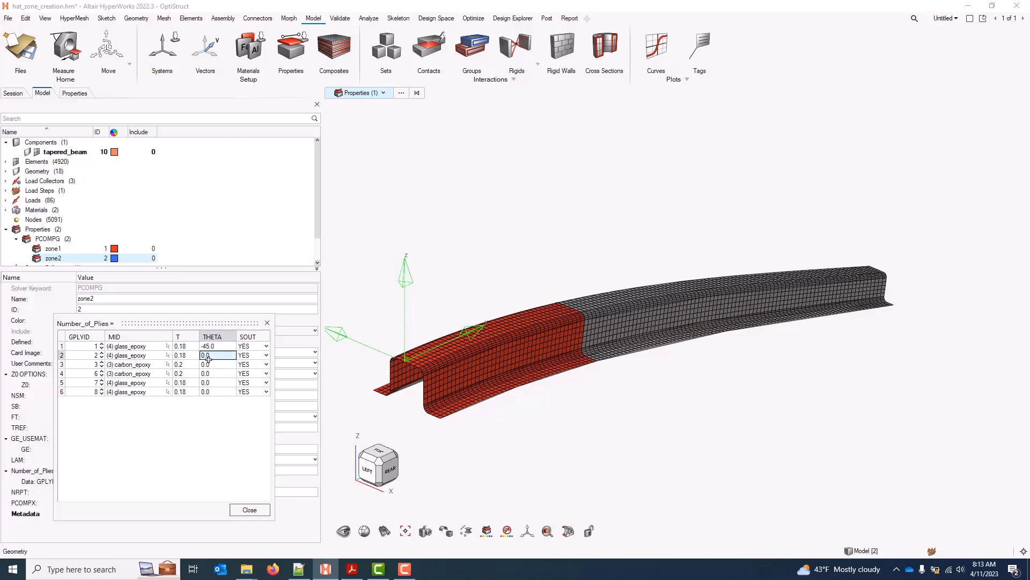
{"action": "type", "text": "45"}
{"action": "key", "text": "Return"}
Set THETA to 45 for GPLYID 7 and -45 for GPLYID 8, and close the zone2 ply table
{"action": "left_click", "coordinate": [204, 383]}
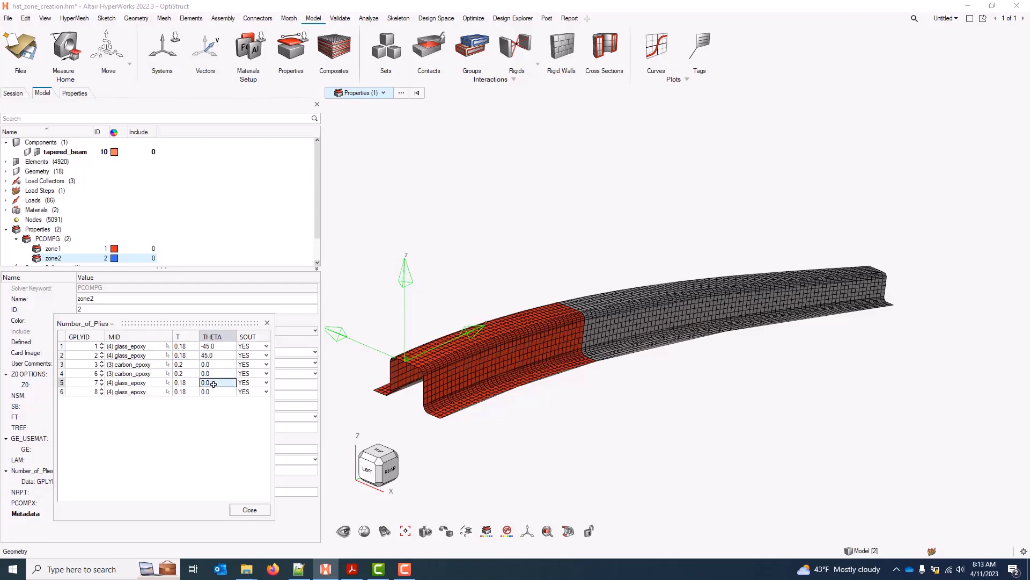
{"action": "type", "text": "0"}
{"action": "left_click", "coordinate": [219, 392]}
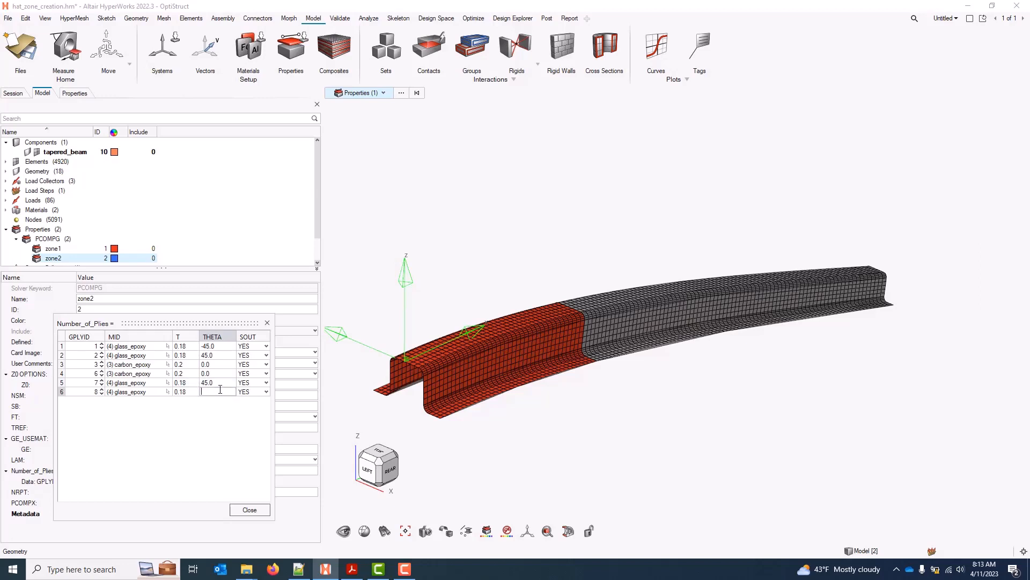
{"action": "type", "text": "-45"}
{"action": "key", "text": "Return"}
{"action": "left_click", "coordinate": [249, 508]}
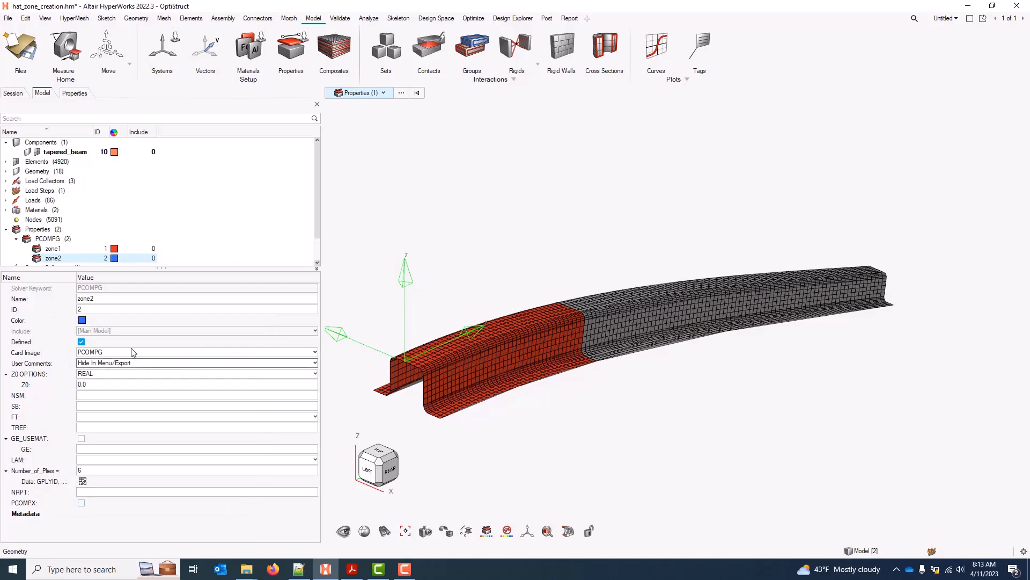
Assign the zone2 property to the elements on the surfaces of the uncoloured section of the beam, selecting them by surface
{"action": "right_click", "coordinate": [65, 259]}
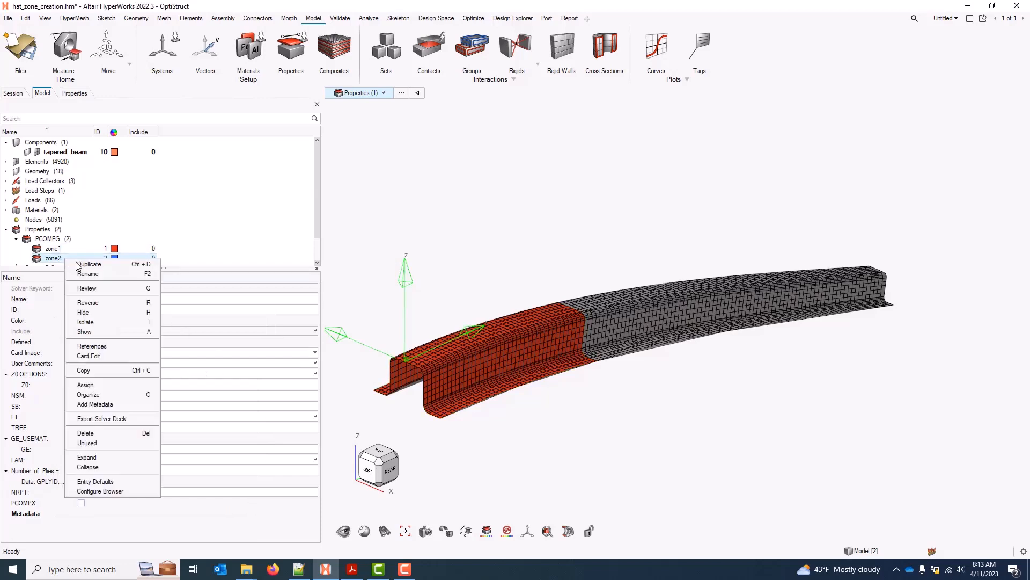
{"action": "left_click", "coordinate": [109, 386]}
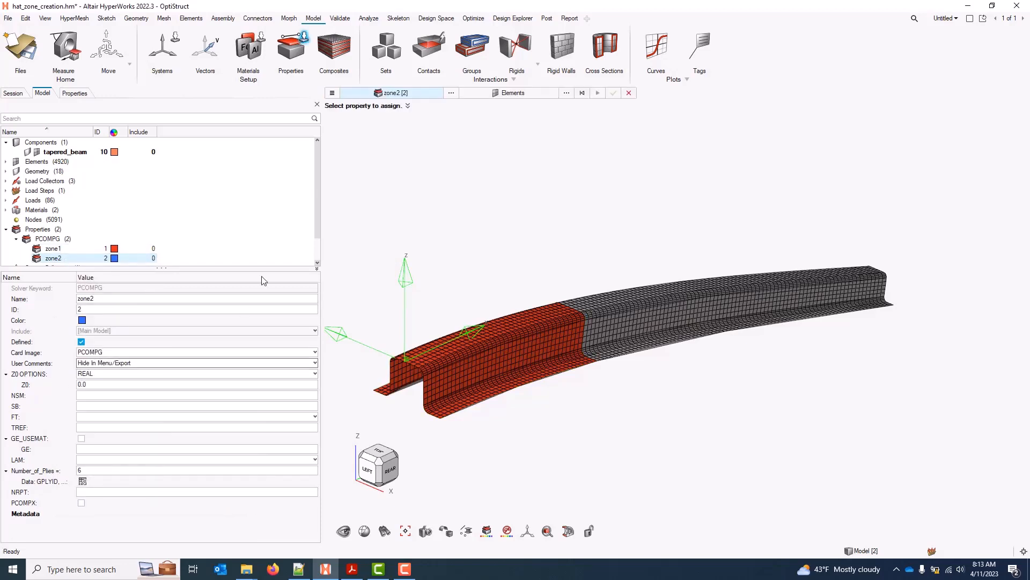
{"action": "left_click", "coordinate": [566, 93]}
{"action": "left_click_drag", "start_coordinate": [658, 249], "coordinate": [884, 433], "text": "shift"}
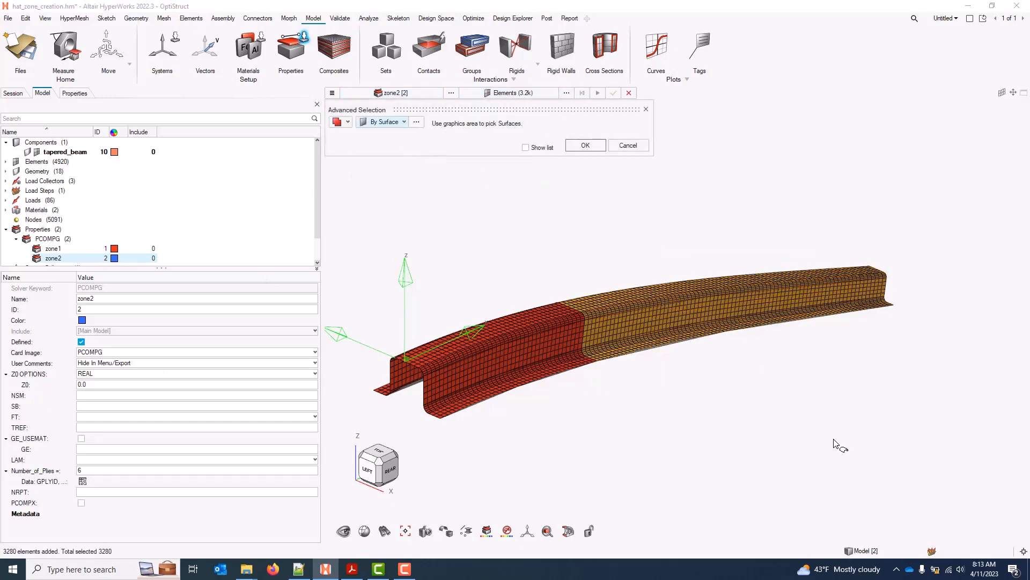
{"action": "left_click", "coordinate": [590, 146]}
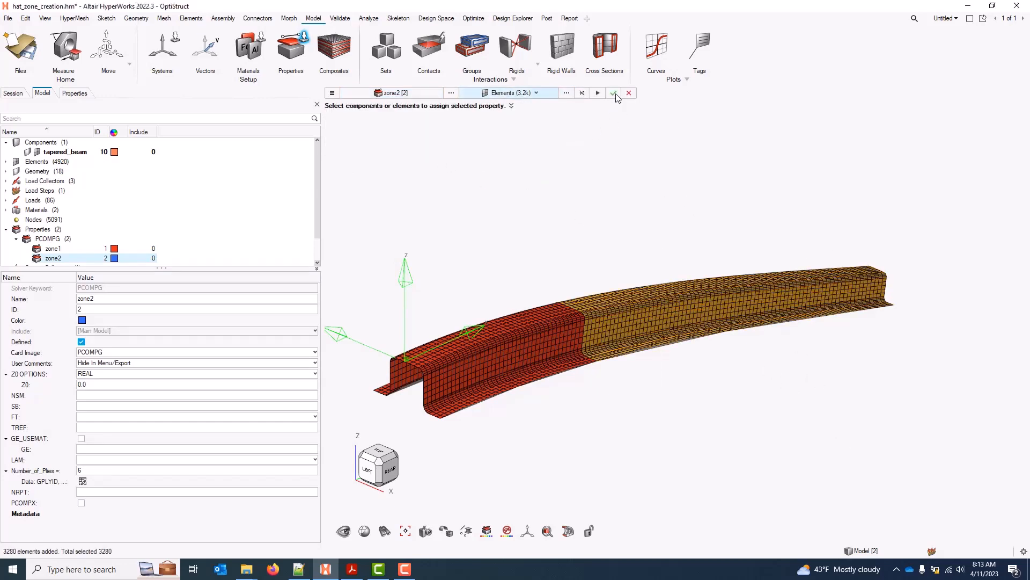
{"action": "left_click", "coordinate": [614, 93]}
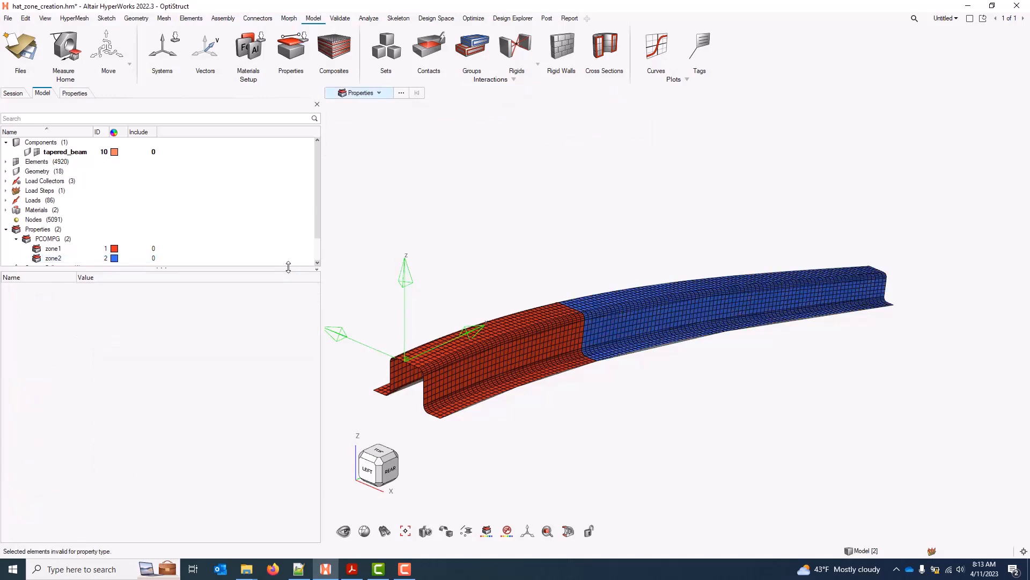
{"action": "left_click_drag", "start_coordinate": [289, 267], "coordinate": [288, 362]}
{"action": "right_click_drag", "start_coordinate": [558, 384], "coordinate": [563, 336], "text": "ctrl"}
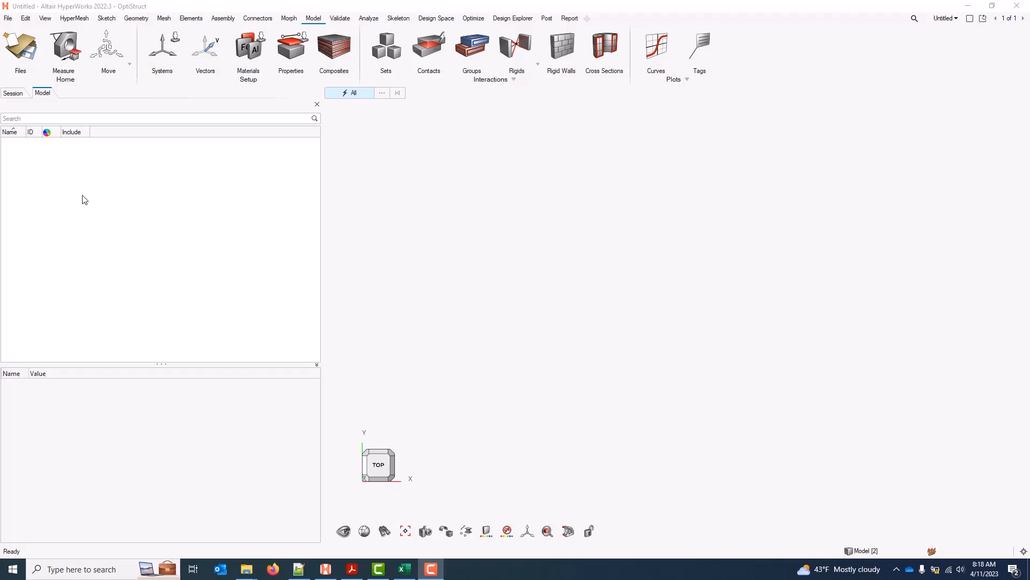
Open the HyperMesh model hat_zone_creation.hm from the data folder
{"action": "left_click", "coordinate": [8, 18]}
{"action": "mouse_move", "coordinate": [30, 50]}
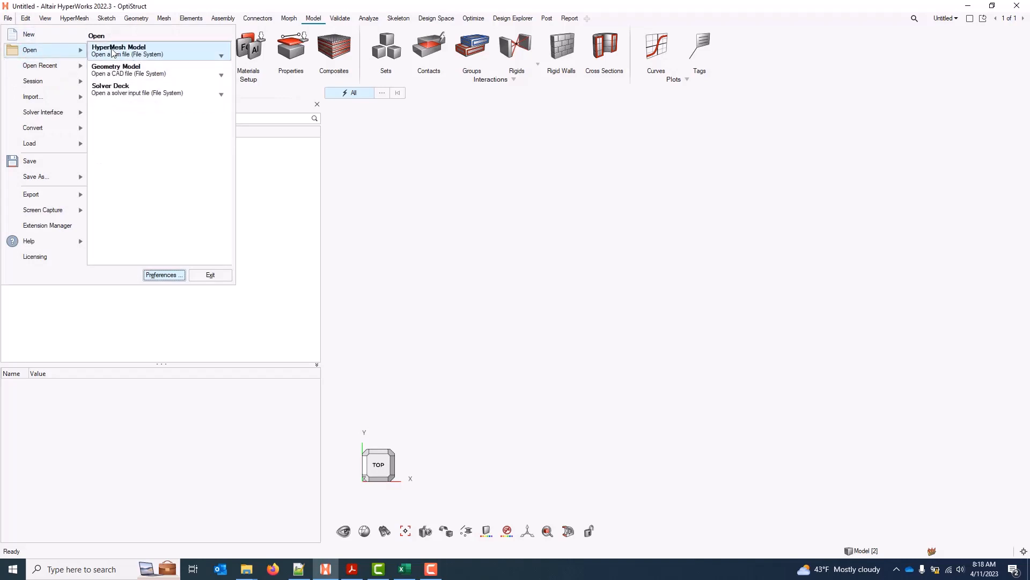
{"action": "left_click", "coordinate": [134, 54]}
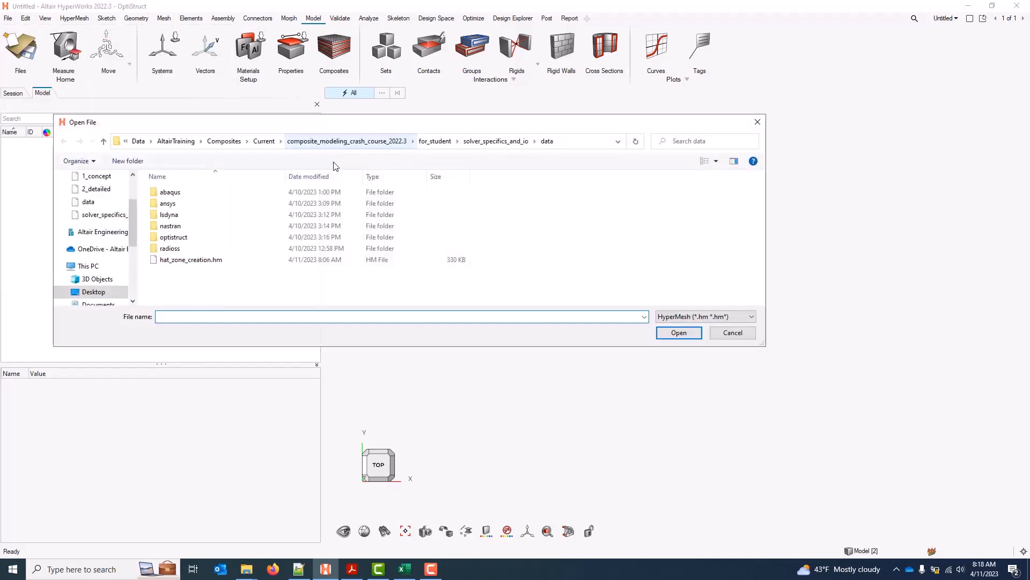
{"action": "left_click", "coordinate": [227, 260]}
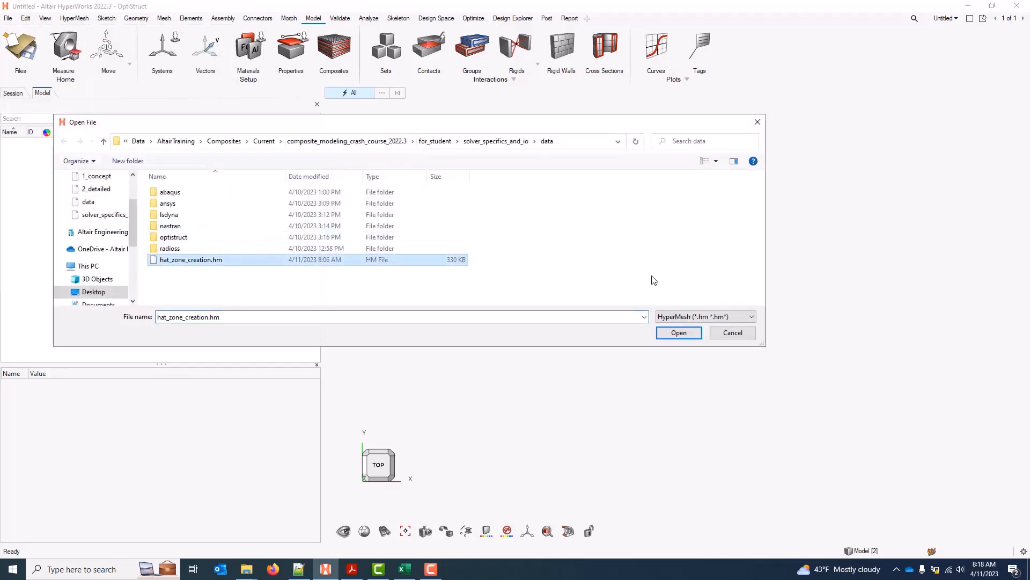
{"action": "left_click", "coordinate": [687, 335]}
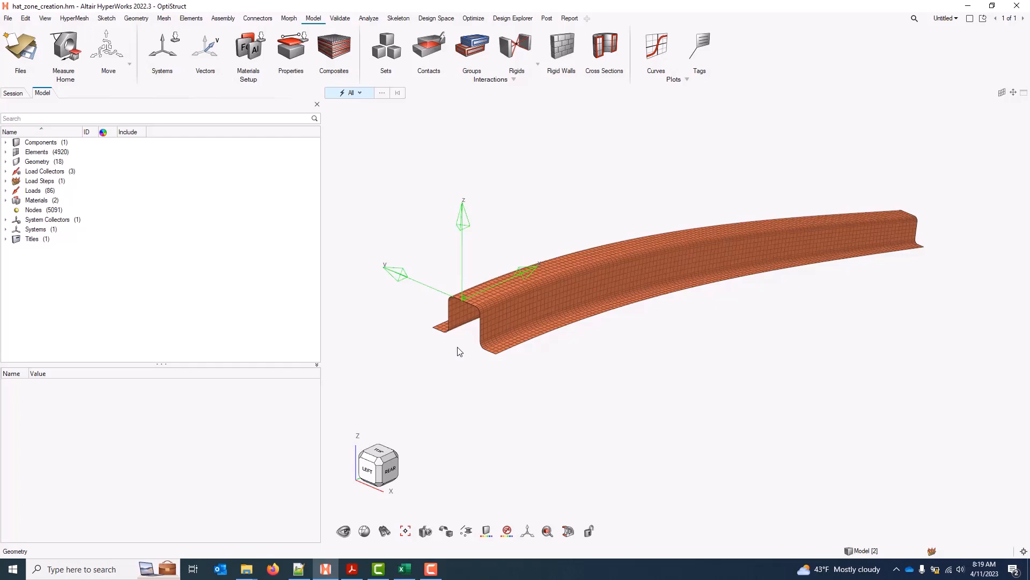
Create a property with the PCOMPG card image and Z0 of 0.0
{"action": "left_click", "coordinate": [290, 51]}
{"action": "left_click", "coordinate": [438, 186]}
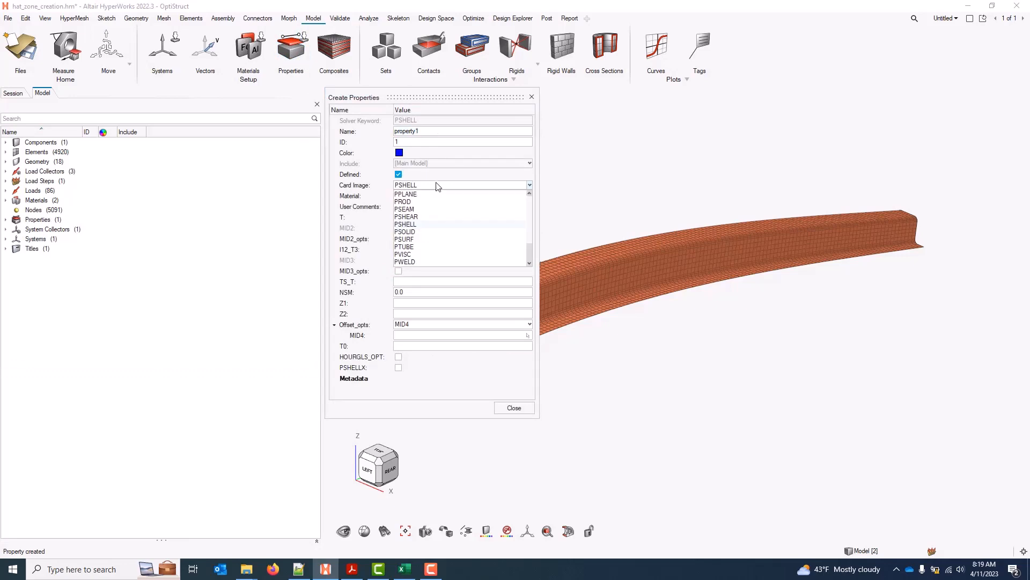
{"action": "scroll", "coordinate": [425, 235], "scroll_direction": "up", "scroll_amount": 1}
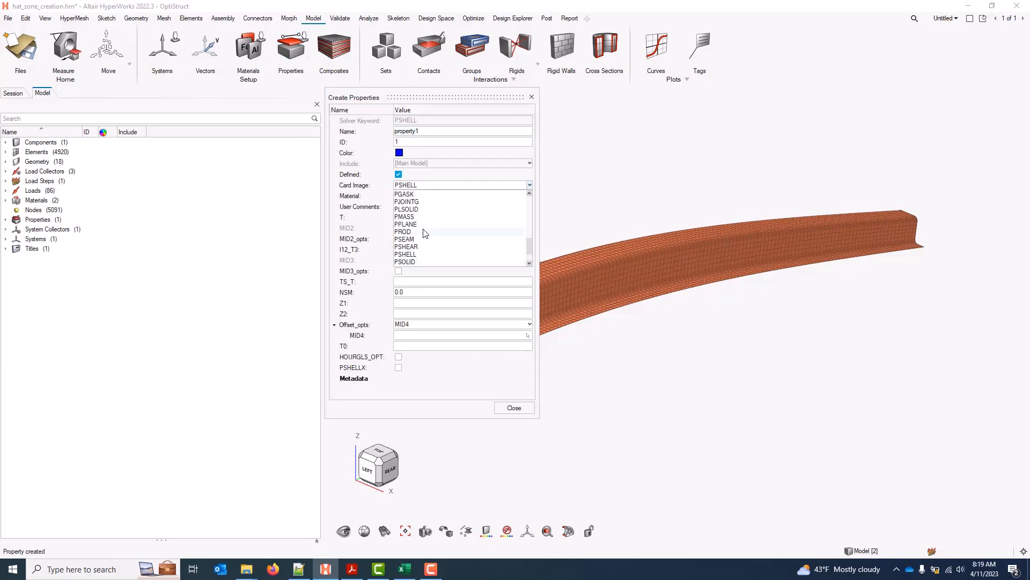
{"action": "scroll", "coordinate": [425, 234], "scroll_direction": "up", "scroll_amount": 3}
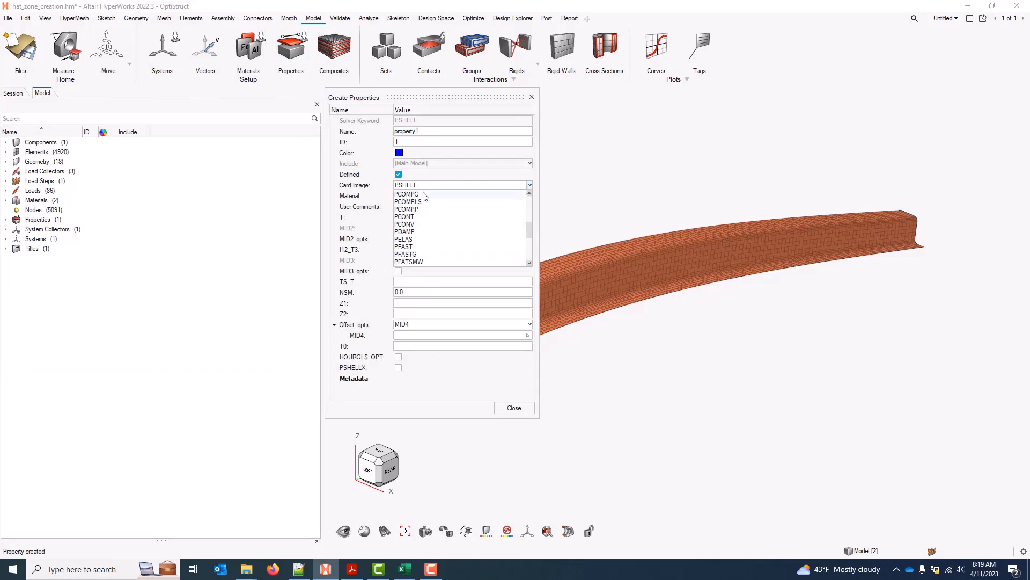
{"action": "left_click", "coordinate": [425, 195]}
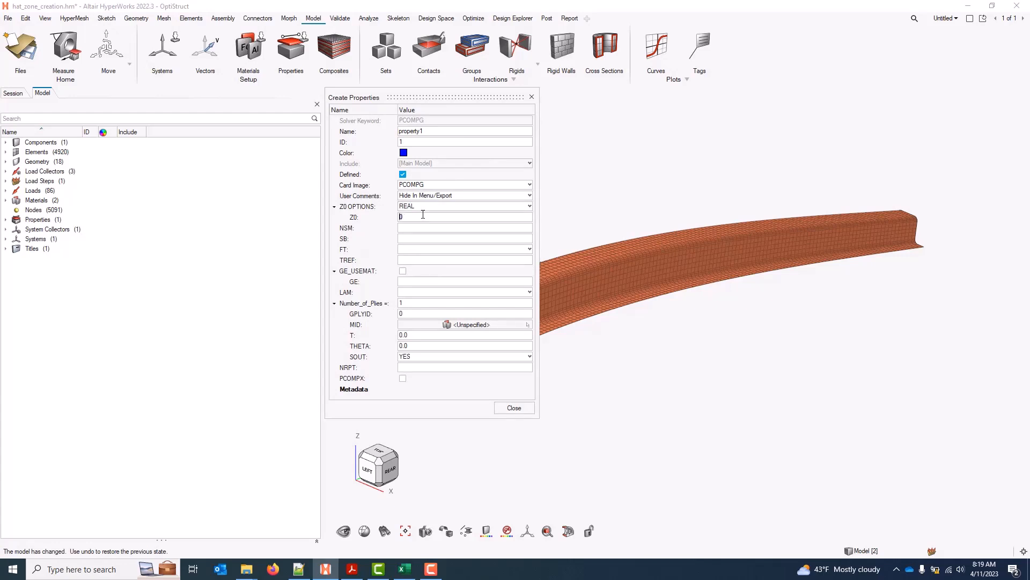
{"action": "key", "text": "Return"}
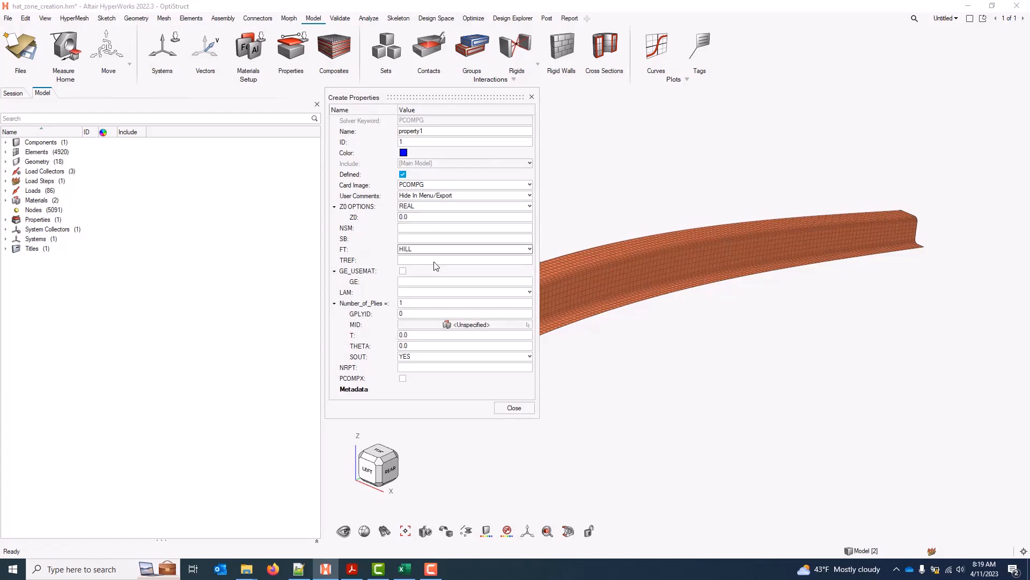
{"action": "left_click", "coordinate": [514, 409]}
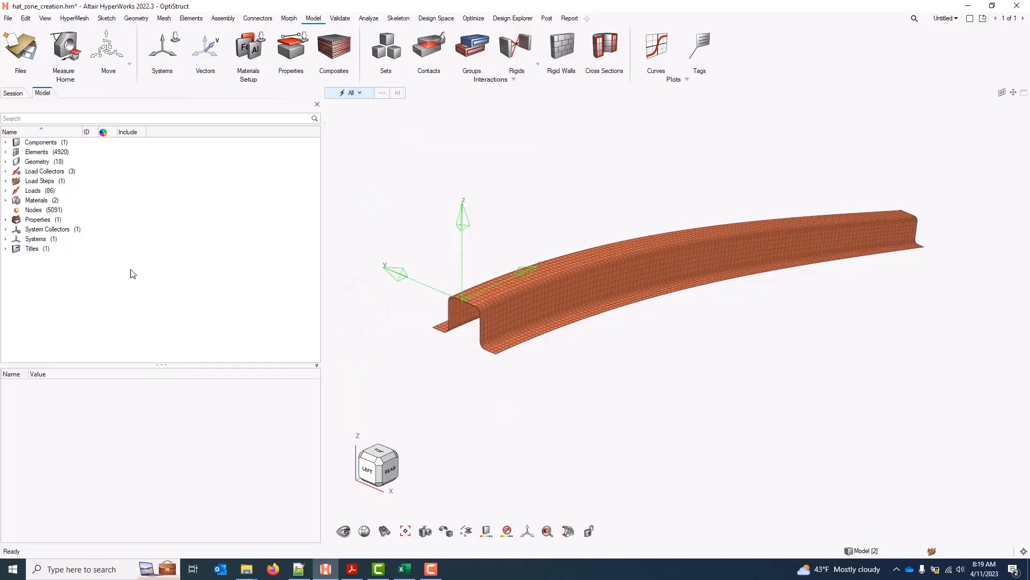
Duplicate the PCOMPG property and name the copy zone2
{"action": "left_click", "coordinate": [17, 229]}
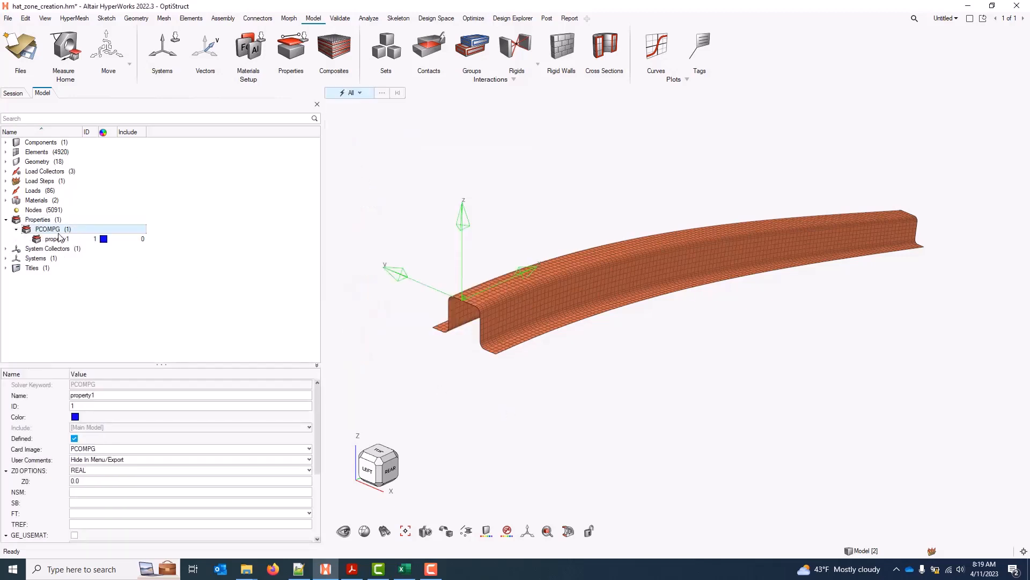
{"action": "left_click", "coordinate": [56, 239]}
{"action": "right_click", "coordinate": [72, 239]}
{"action": "left_click", "coordinate": [95, 244]}
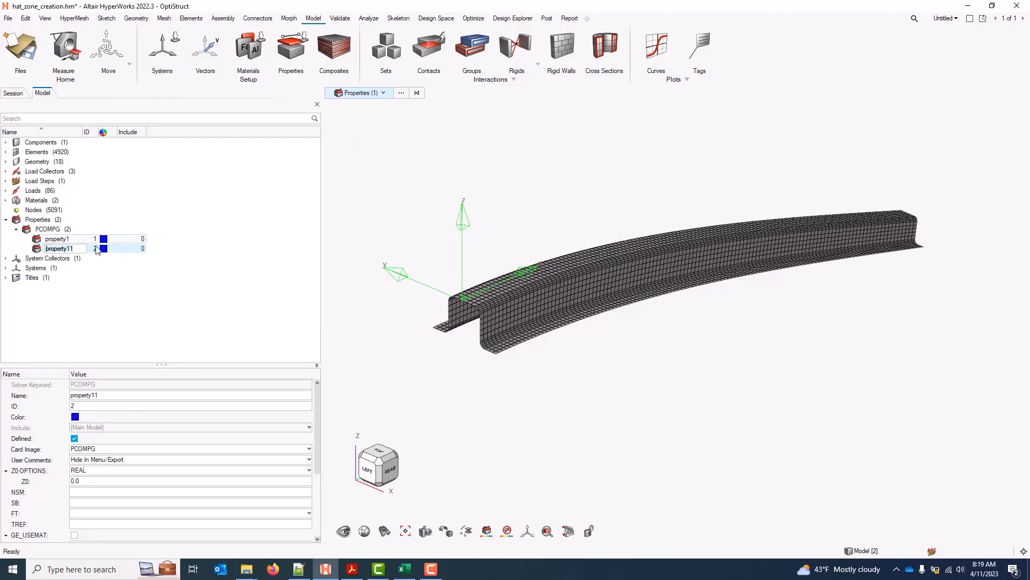
{"action": "type", "text": "zone2"}
{"action": "key", "text": "Return"}
Rename the original PCOMPG property, property1, as zone1
{"action": "left_click", "coordinate": [90, 241]}
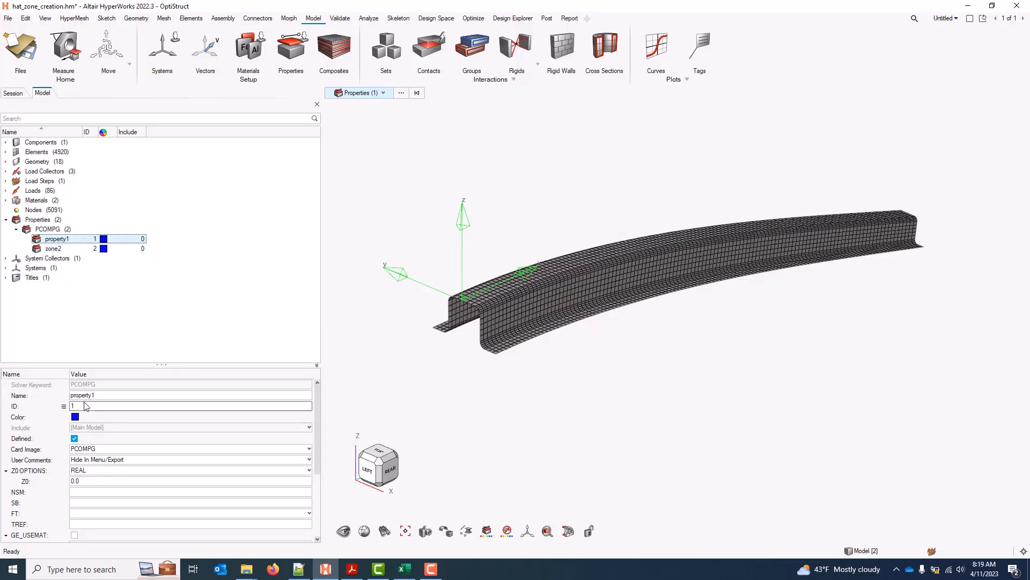
{"action": "left_click", "coordinate": [102, 396]}
{"action": "type", "text": "zone1"}
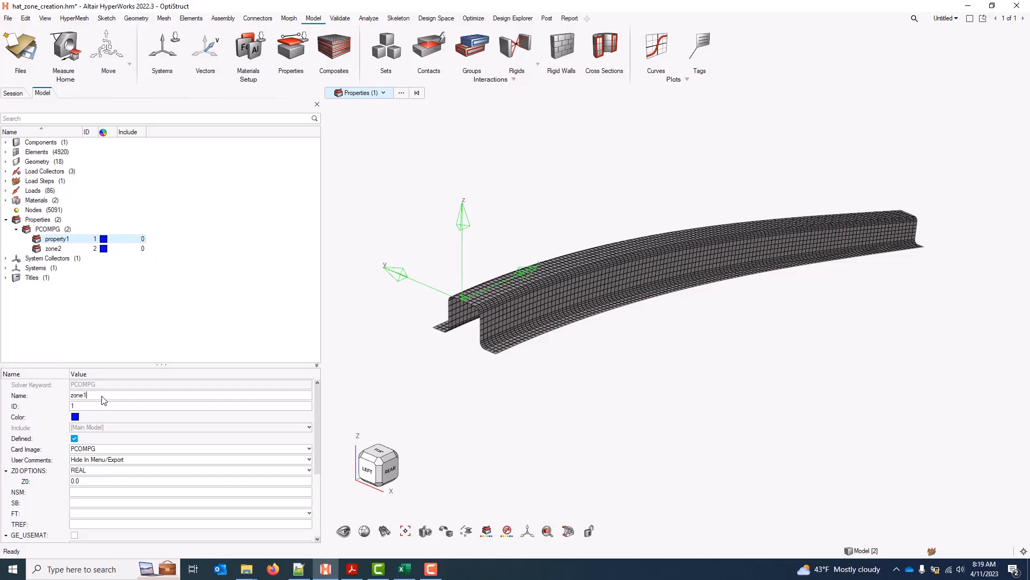
Recolour the zone1 and zone2 properties so that each has its own distinct colour
{"action": "left_click", "coordinate": [54, 248], "text": "shift"}
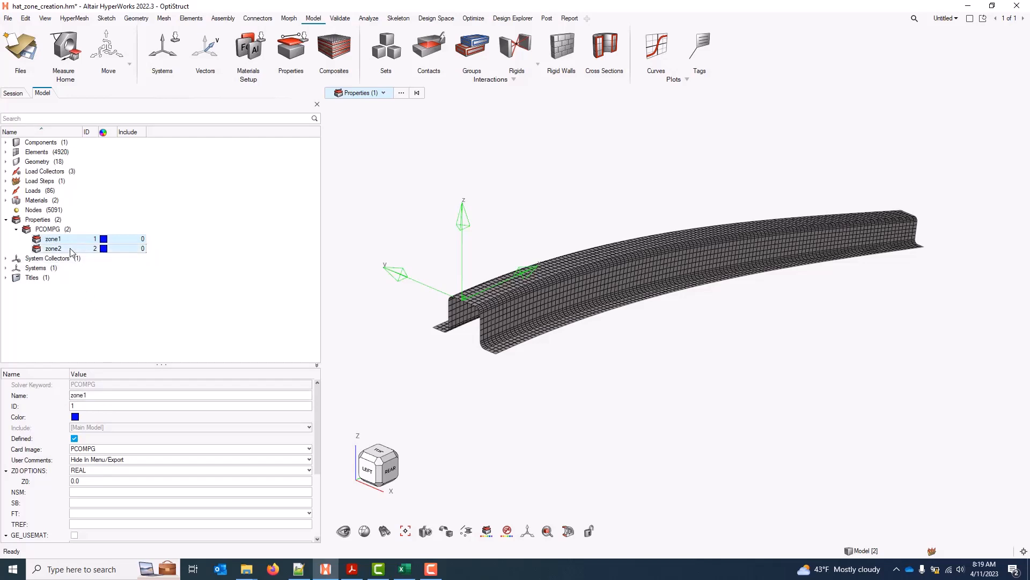
{"action": "left_click", "coordinate": [104, 240]}
{"action": "left_click", "coordinate": [137, 245]}
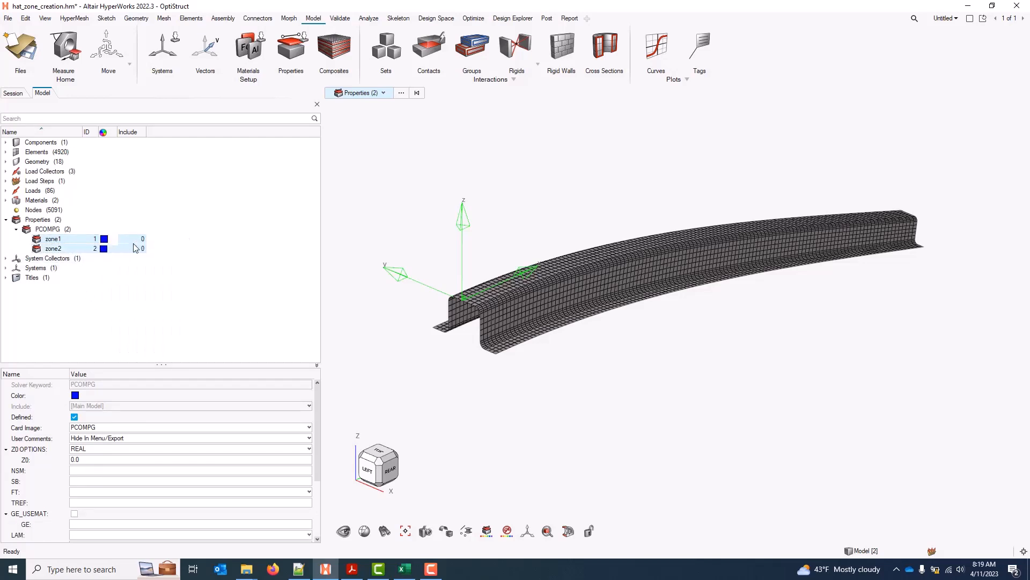
Assign the zone1 property to the elements on the surfaces at the coordinate-system end of the tapered beam, selecting them by surface
{"action": "left_click", "coordinate": [77, 241]}
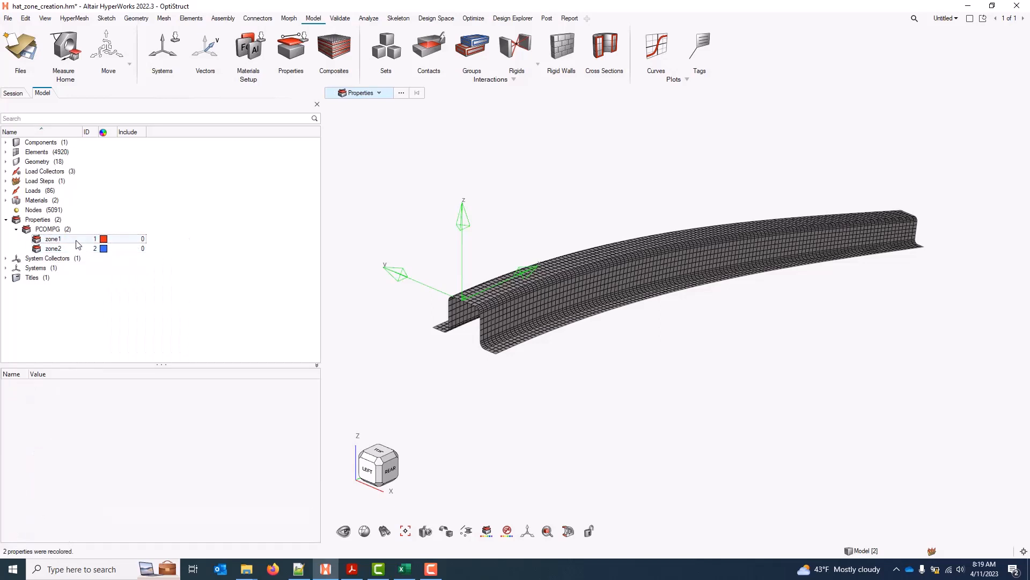
{"action": "left_click", "coordinate": [5, 142]}
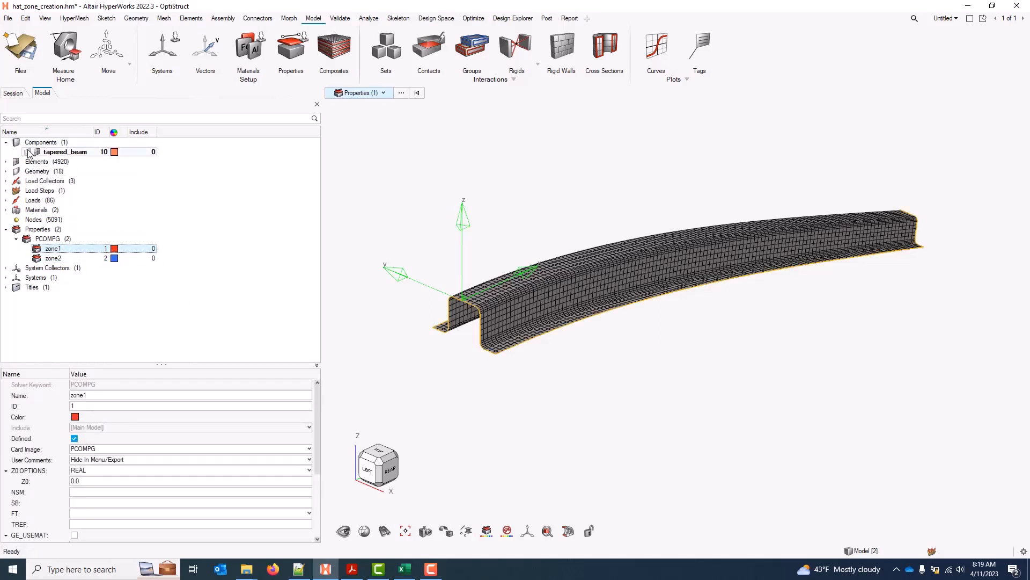
{"action": "right_click", "coordinate": [68, 249]}
{"action": "left_click", "coordinate": [89, 376]}
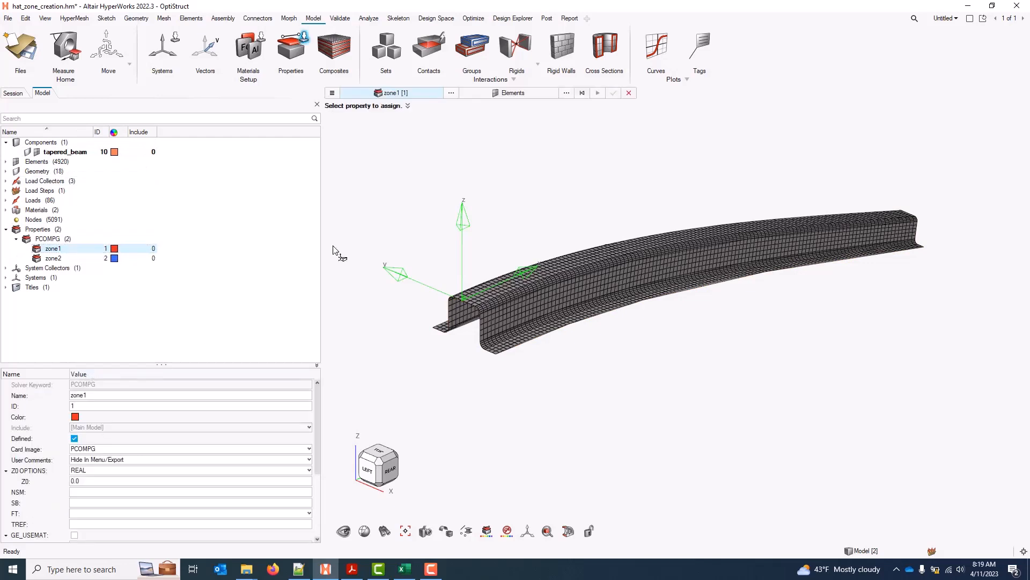
{"action": "left_click", "coordinate": [567, 93]}
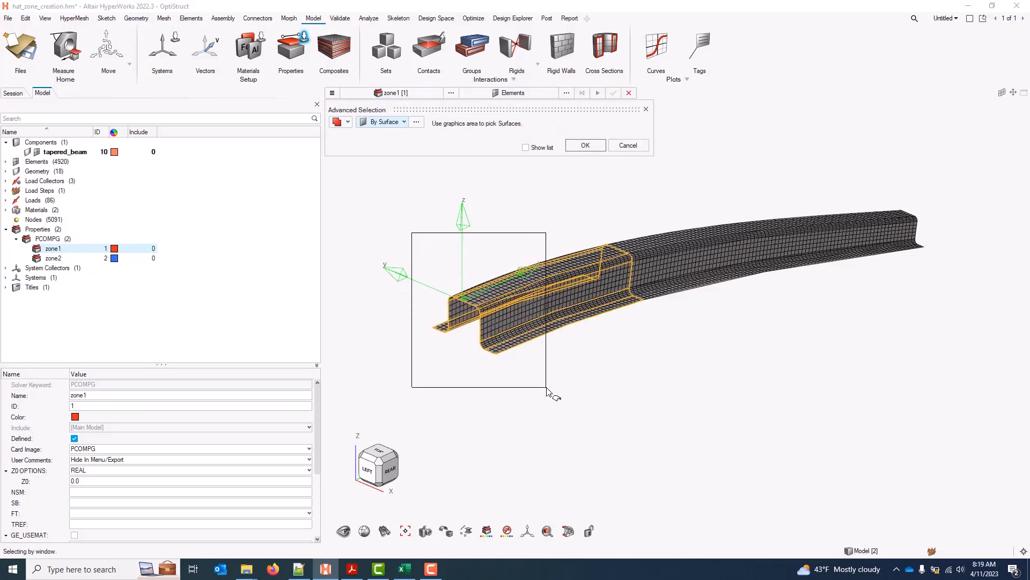
{"action": "left_click", "coordinate": [457, 301]}
{"action": "left_click", "coordinate": [586, 145]}
{"action": "left_click", "coordinate": [614, 93]}
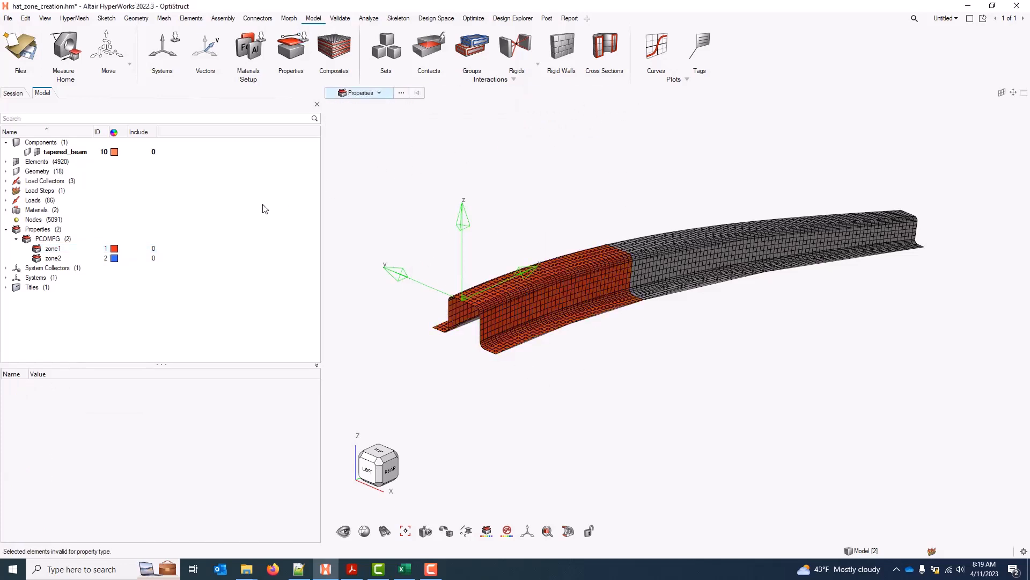
Assign the zone2 property to the elements on the beam's remaining surfaces, selecting them by surface
{"action": "left_click", "coordinate": [73, 258]}
{"action": "right_click", "coordinate": [73, 258]}
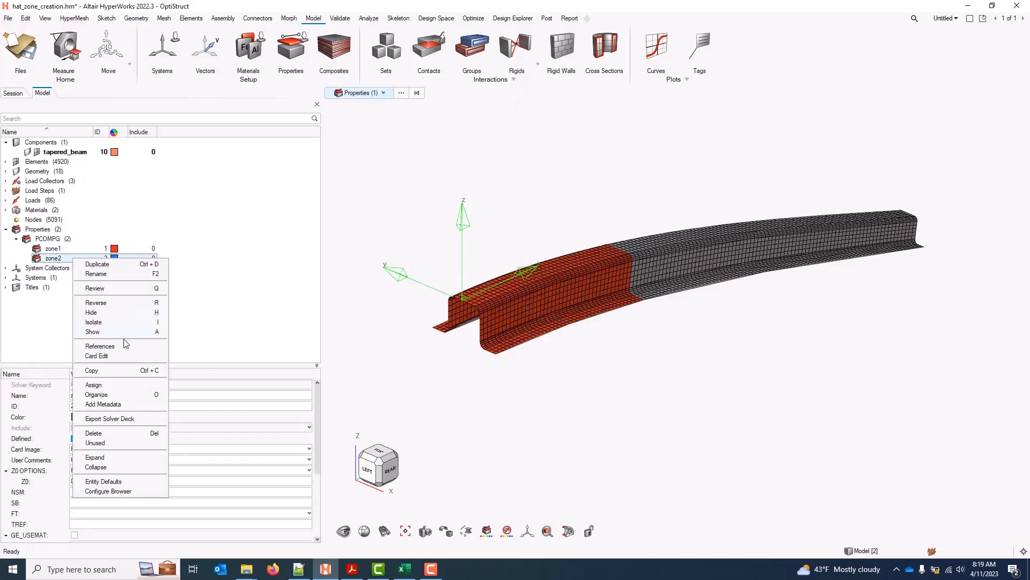
{"action": "left_click", "coordinate": [120, 384]}
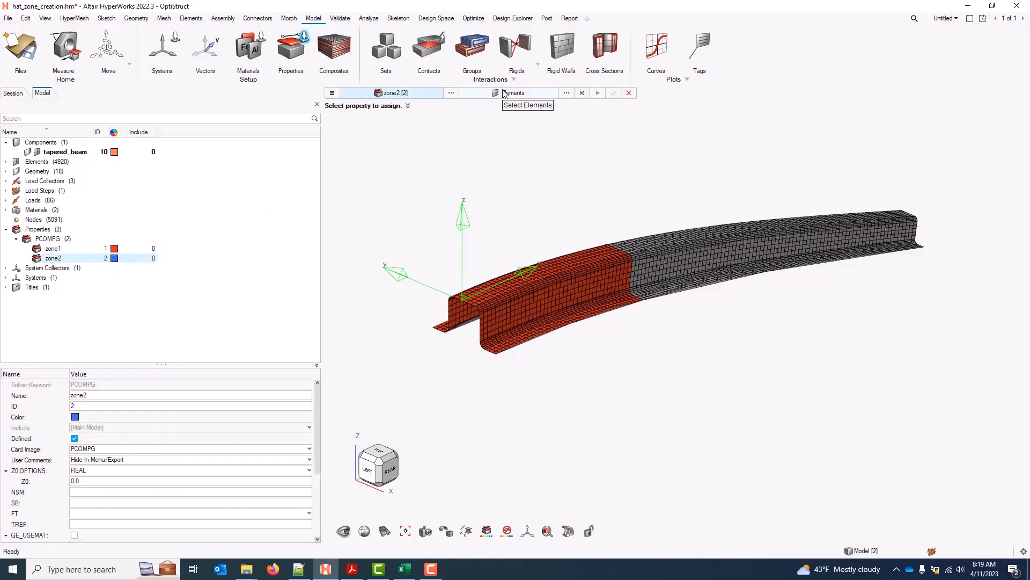
{"action": "left_click", "coordinate": [505, 94]}
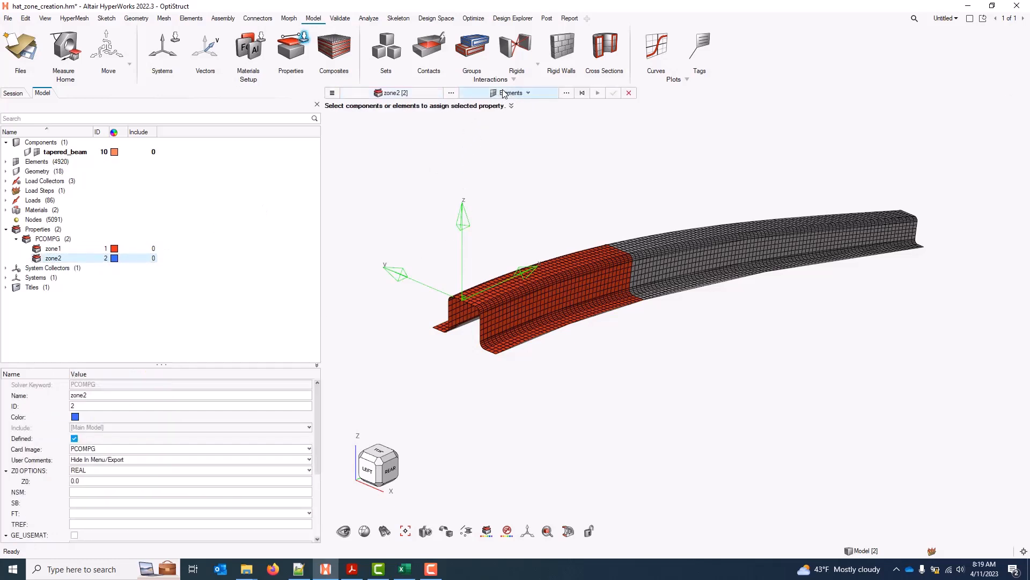
{"action": "left_click", "coordinate": [567, 93]}
{"action": "left_click", "coordinate": [808, 287]}
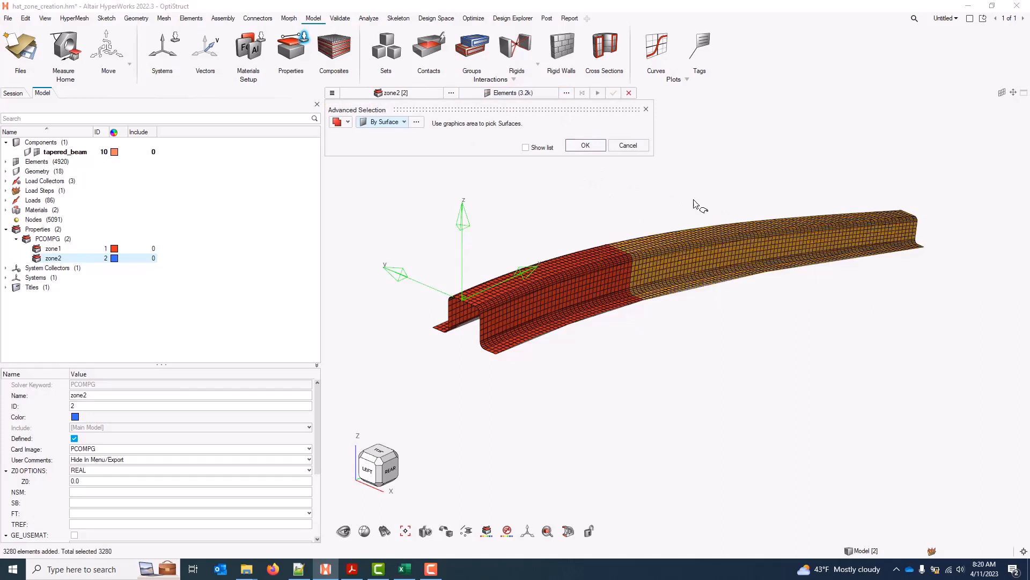
{"action": "left_click", "coordinate": [585, 145]}
{"action": "left_click", "coordinate": [614, 93]}
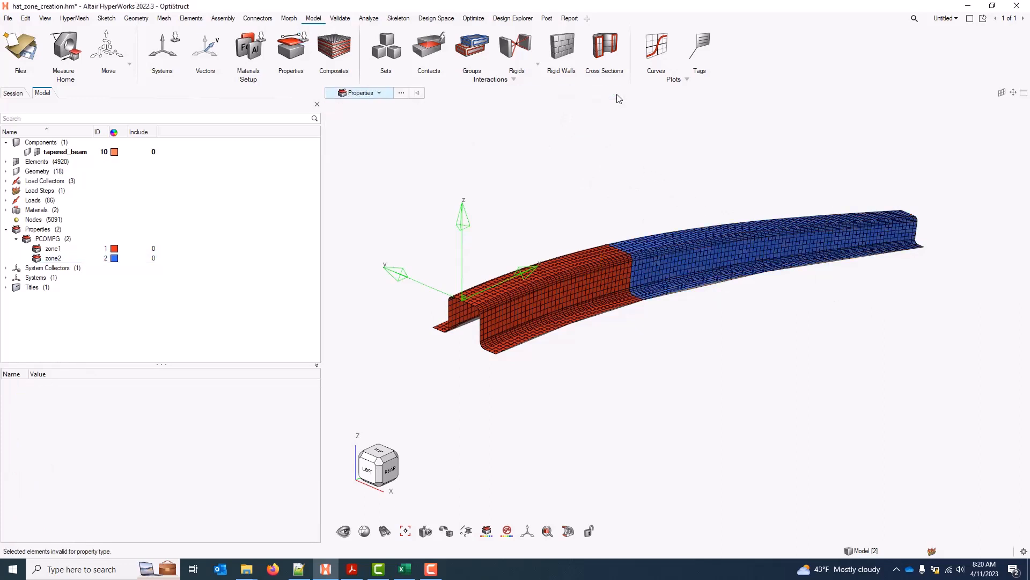
Switch to Excel to examine the ply data layout in zone1.csv for the zone1 property, and close the spreadsheet
{"action": "left_click", "coordinate": [54, 248]}
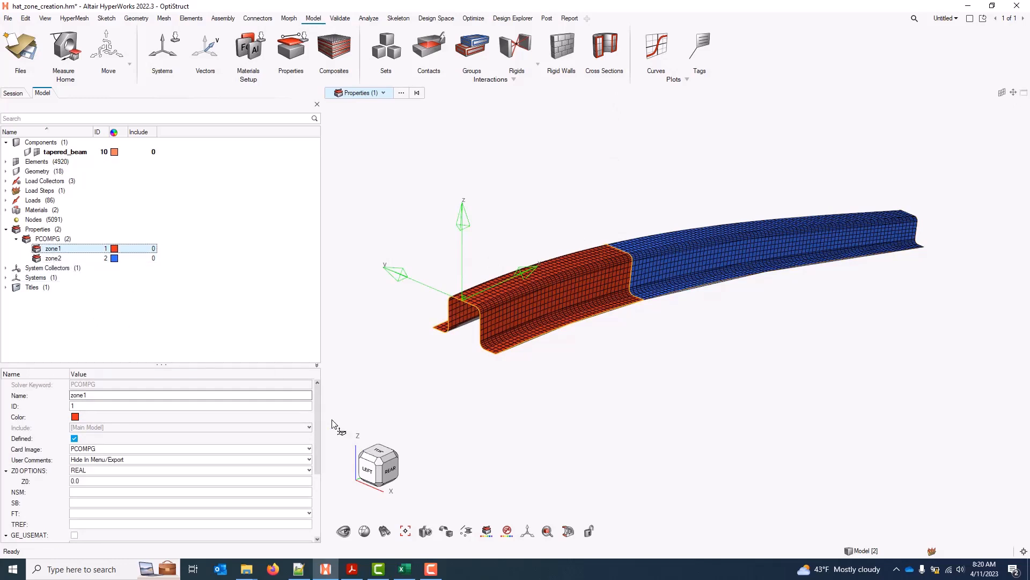
{"action": "left_click_drag", "start_coordinate": [316, 397], "coordinate": [315, 473]}
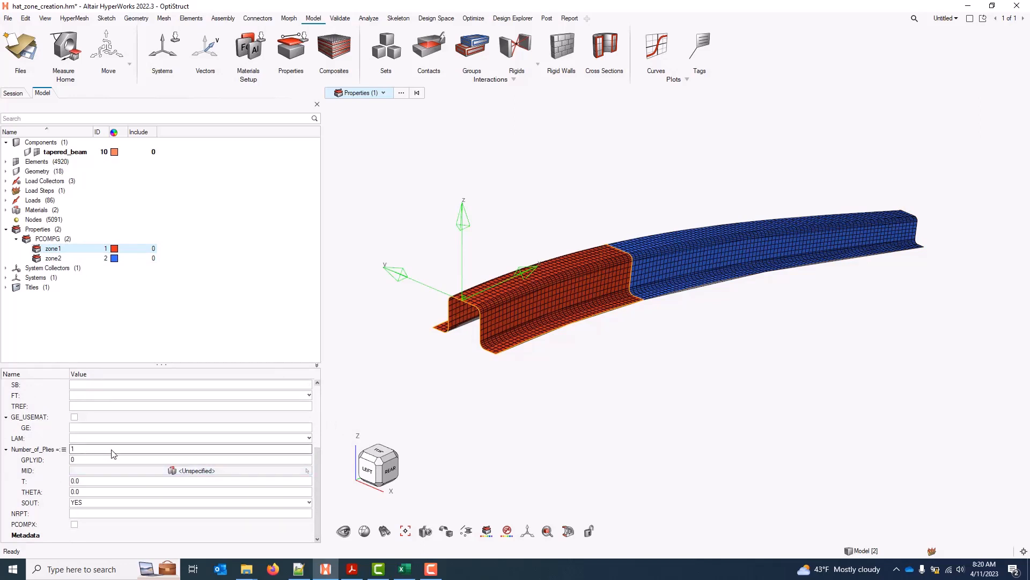
{"action": "right_click", "coordinate": [38, 452]}
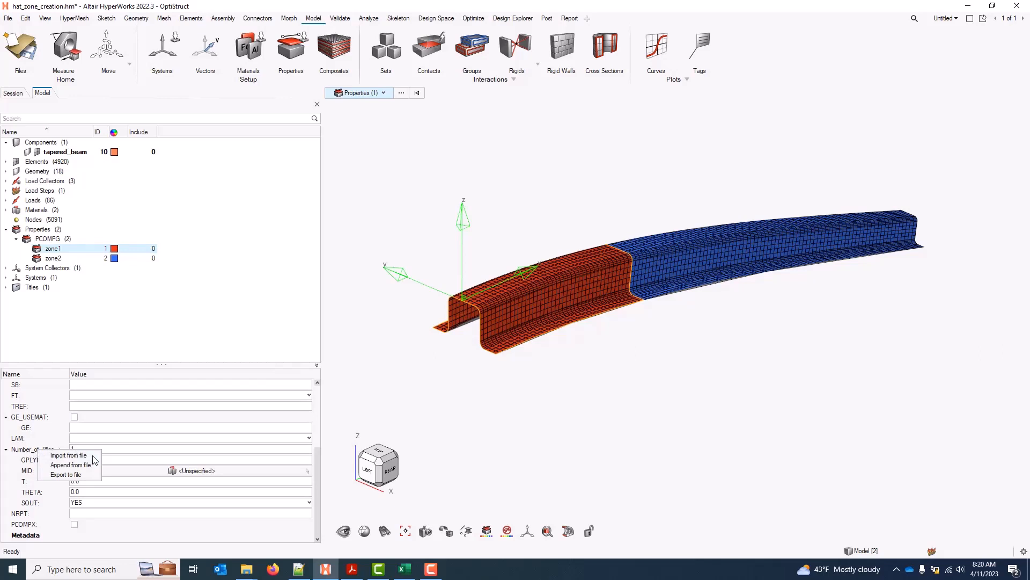
{"action": "mouse_move", "coordinate": [402, 574]}
{"action": "left_click", "coordinate": [61, 475]}
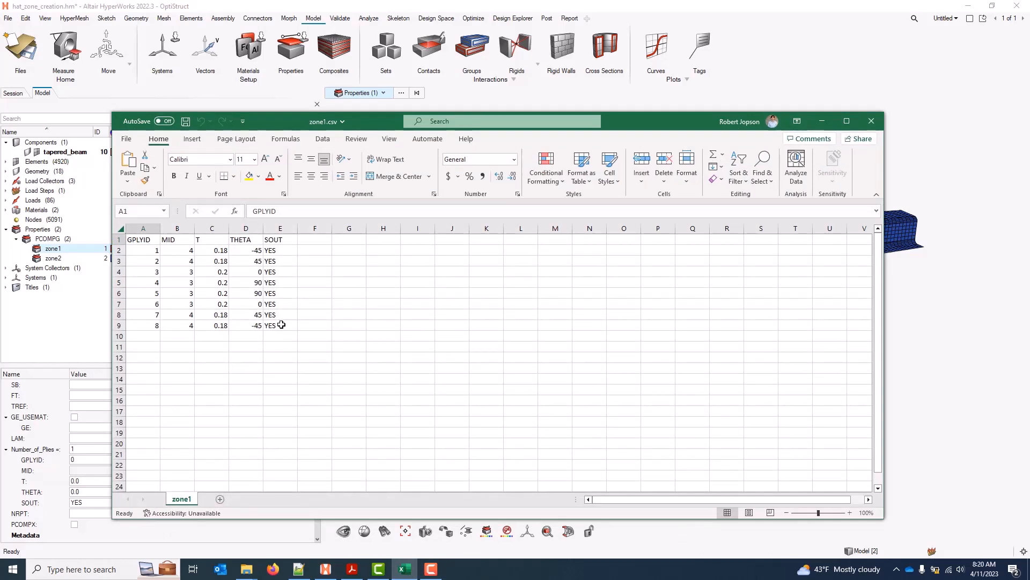
{"action": "left_click", "coordinate": [408, 572]}
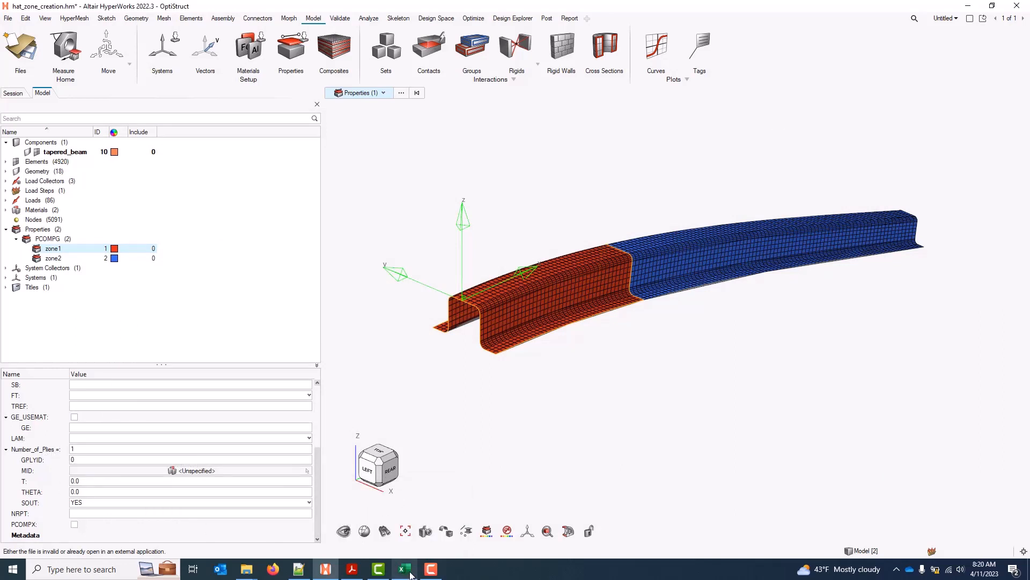
{"action": "left_click", "coordinate": [406, 570]}
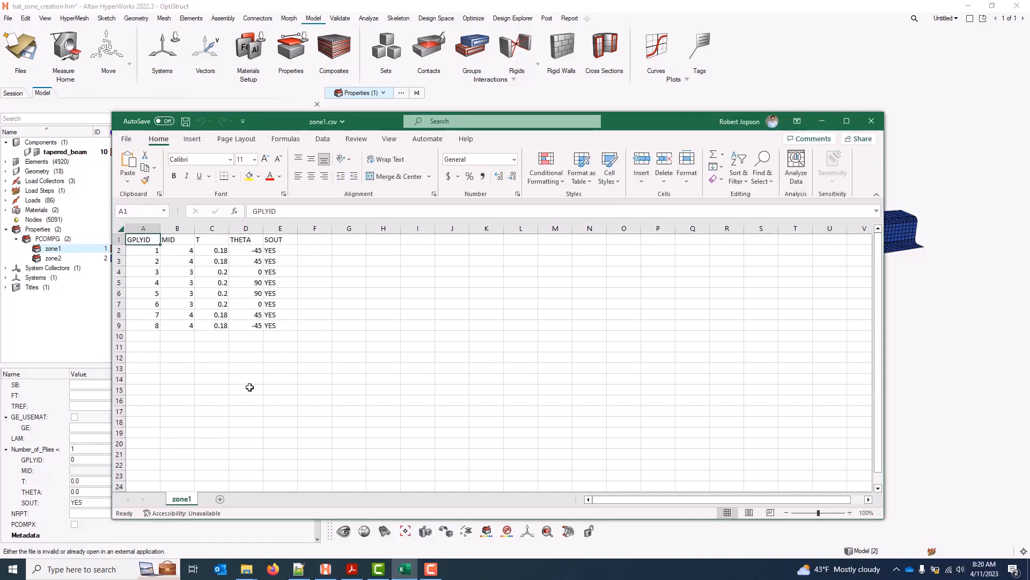
{"action": "left_click", "coordinate": [872, 121]}
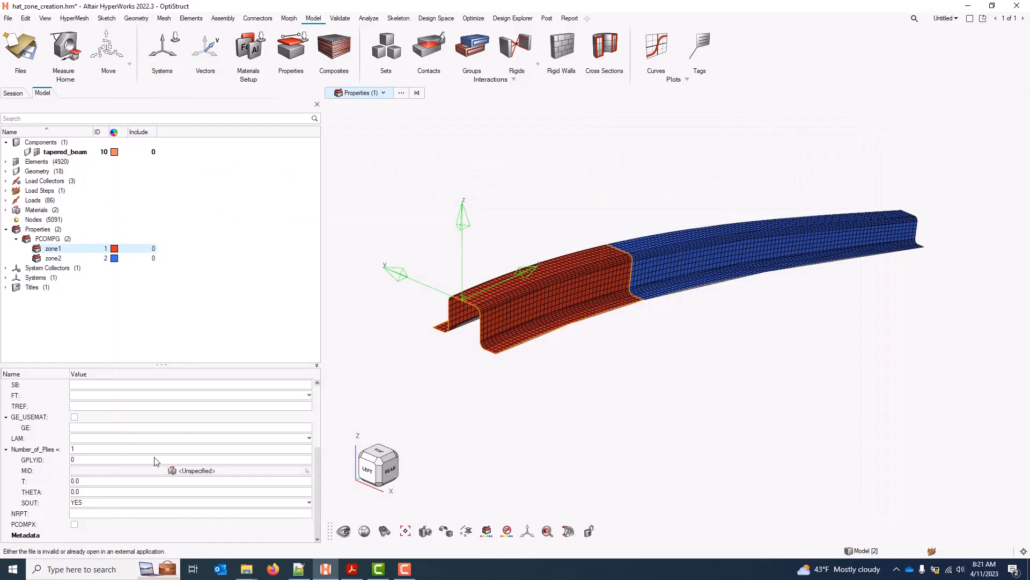
Import the zone1 property's ply data from zone1.csv and review its ply table
{"action": "right_click", "coordinate": [39, 451]}
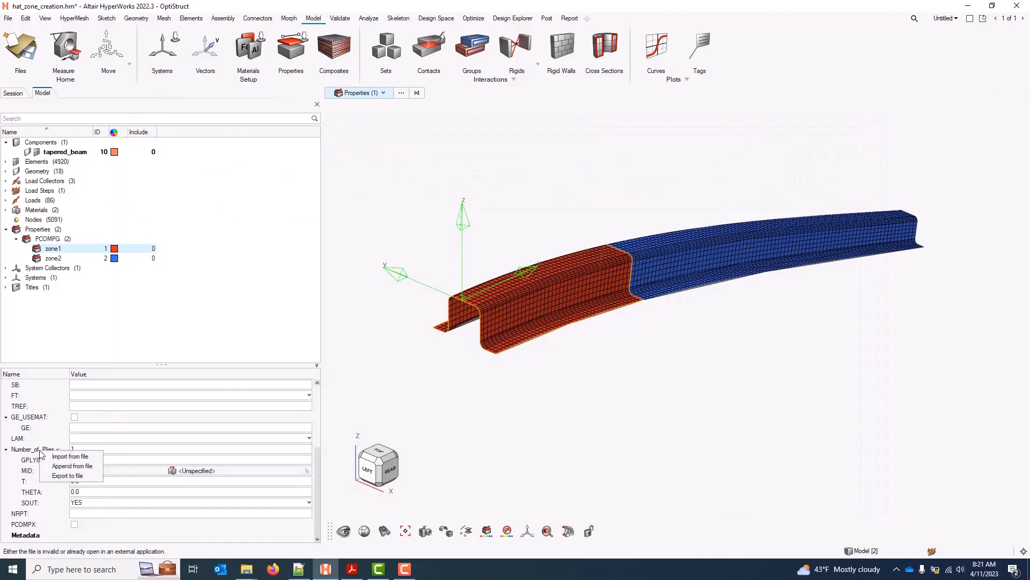
{"action": "left_click", "coordinate": [68, 457]}
{"action": "left_click", "coordinate": [173, 260]}
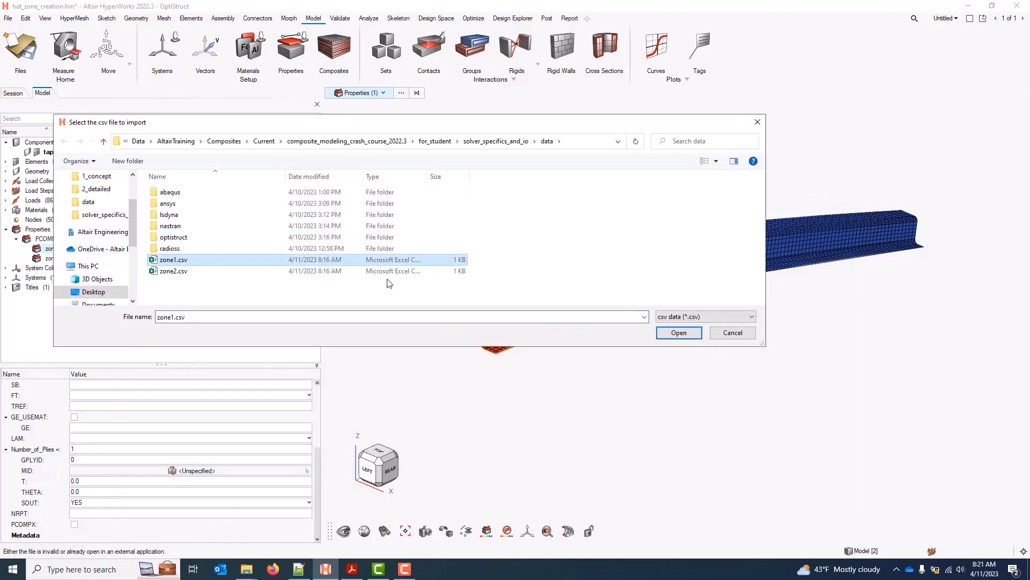
{"action": "left_click", "coordinate": [695, 333]}
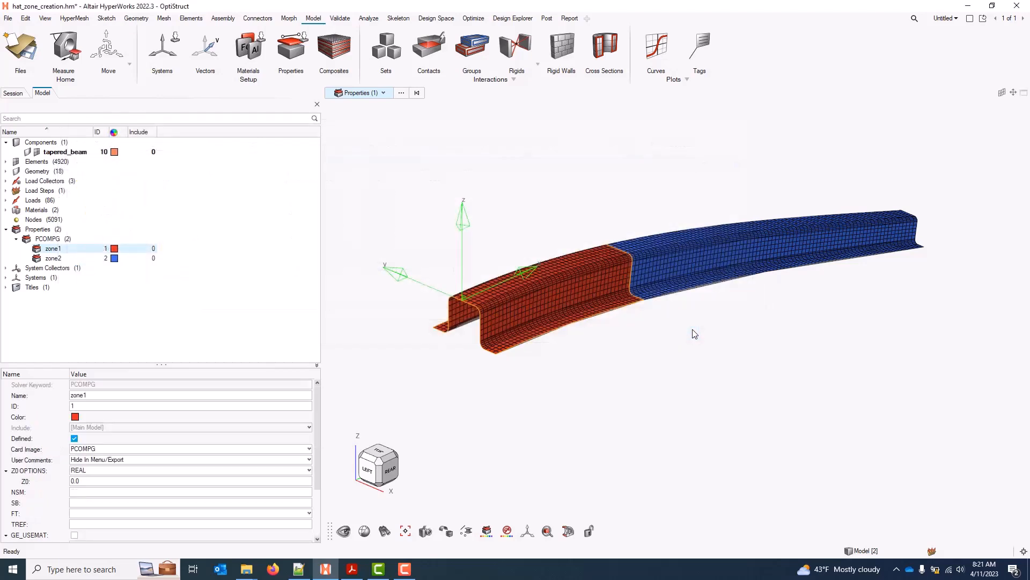
{"action": "left_click_drag", "start_coordinate": [318, 395], "coordinate": [310, 447]}
{"action": "left_click", "coordinate": [83, 513]}
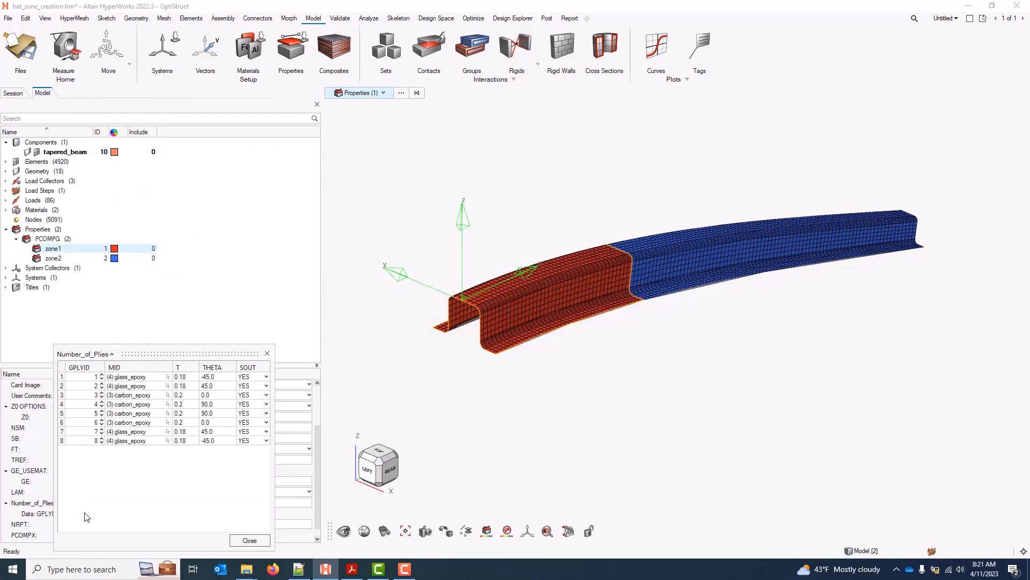
{"action": "left_click", "coordinate": [268, 353]}
Import the zone2 property's ply data from zone2.csv
{"action": "left_click", "coordinate": [53, 258]}
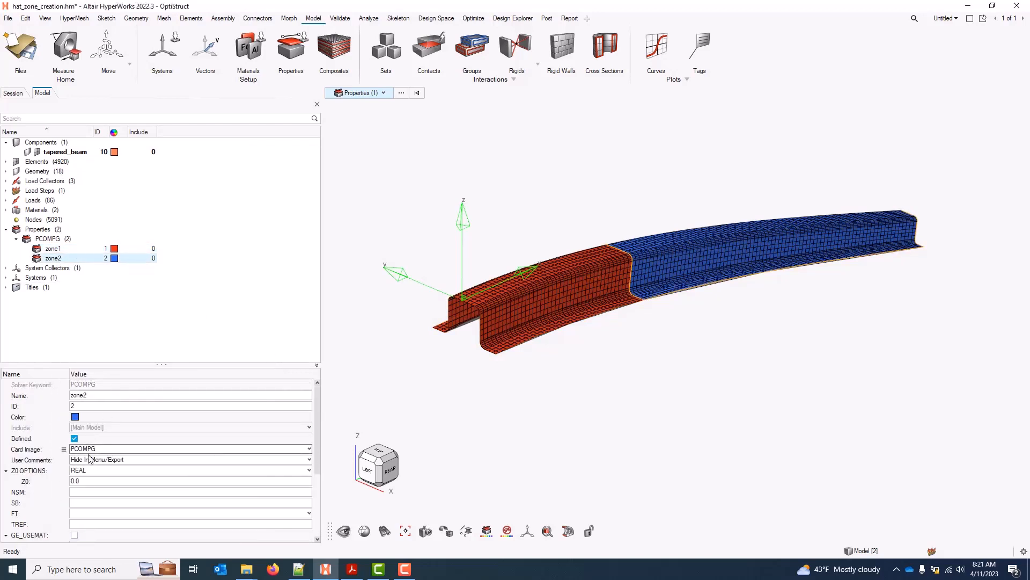
{"action": "scroll", "coordinate": [320, 400], "scroll_direction": "down", "scroll_amount": 4}
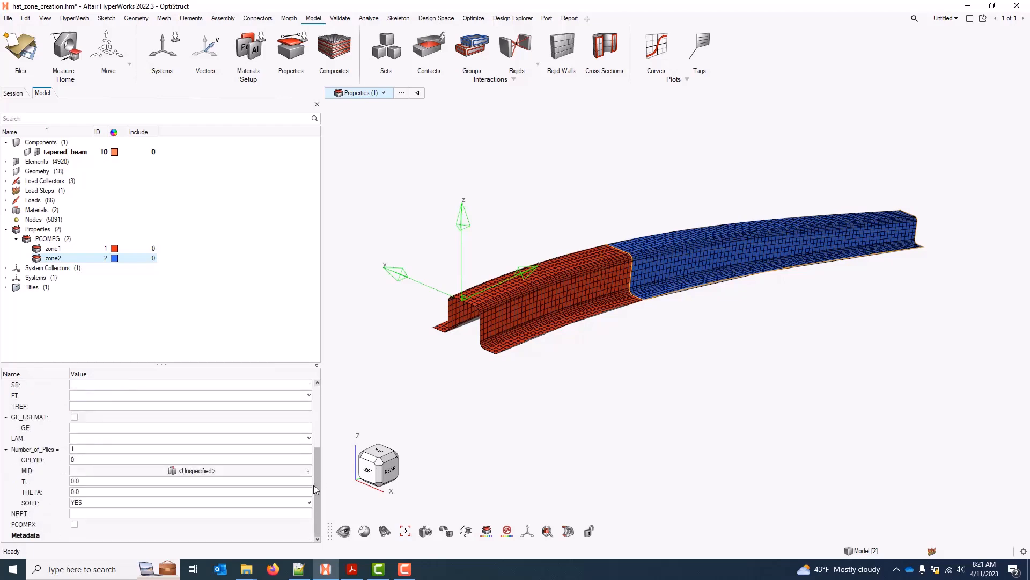
{"action": "left_click", "coordinate": [63, 450]}
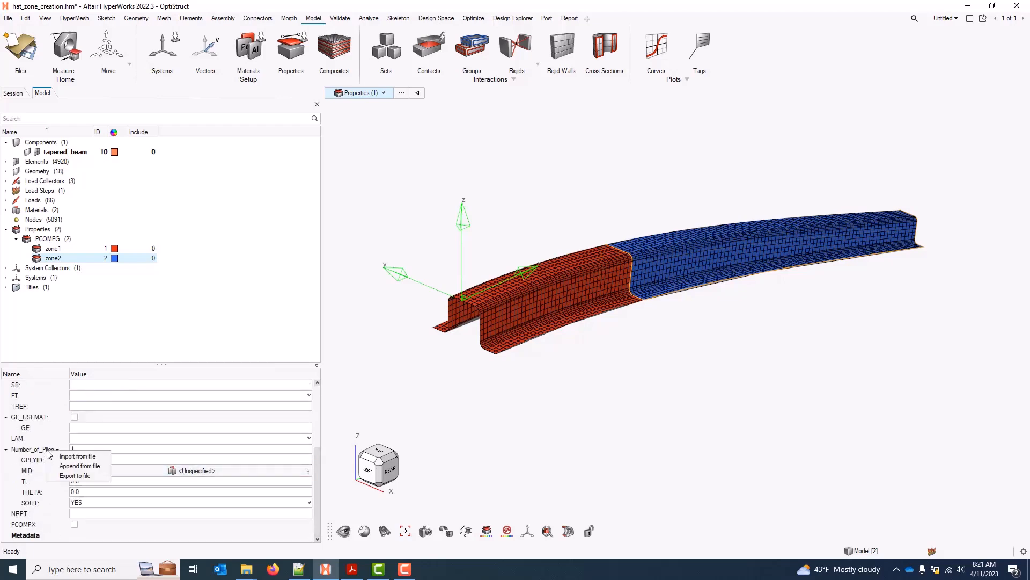
{"action": "left_click", "coordinate": [81, 454]}
{"action": "left_click", "coordinate": [173, 271]}
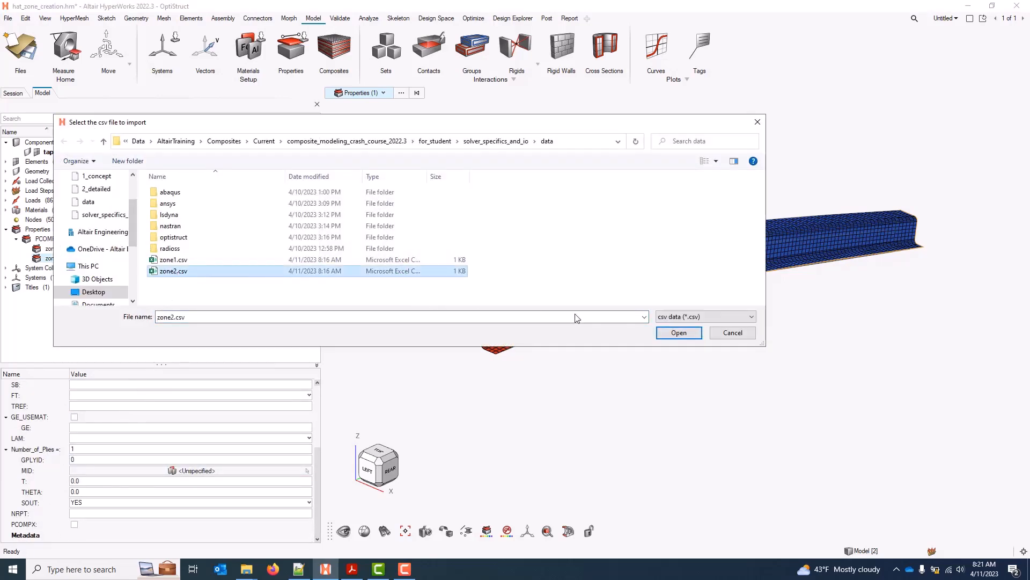
{"action": "left_click", "coordinate": [679, 333]}
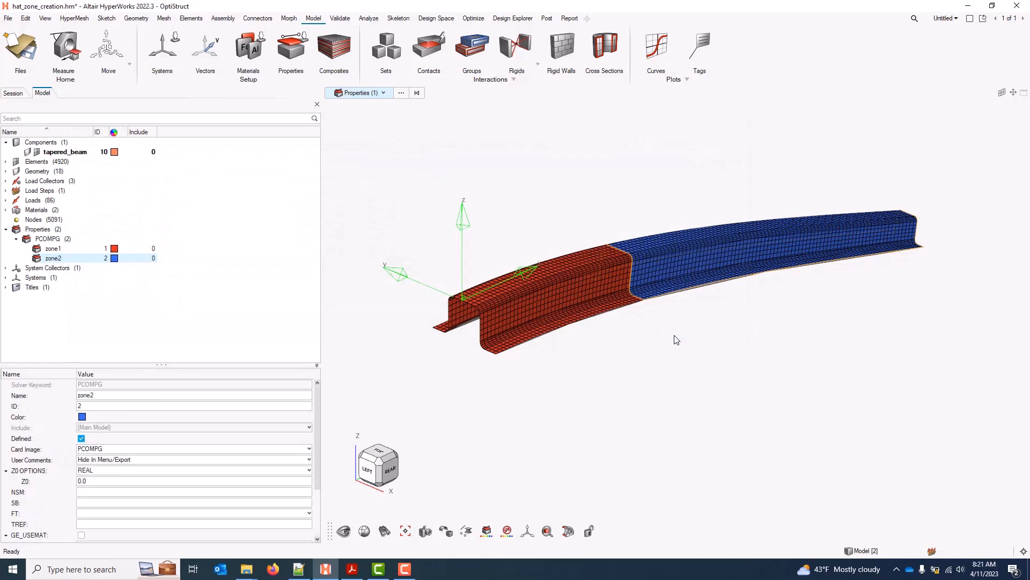
{"action": "left_click_drag", "start_coordinate": [318, 398], "coordinate": [309, 493]}
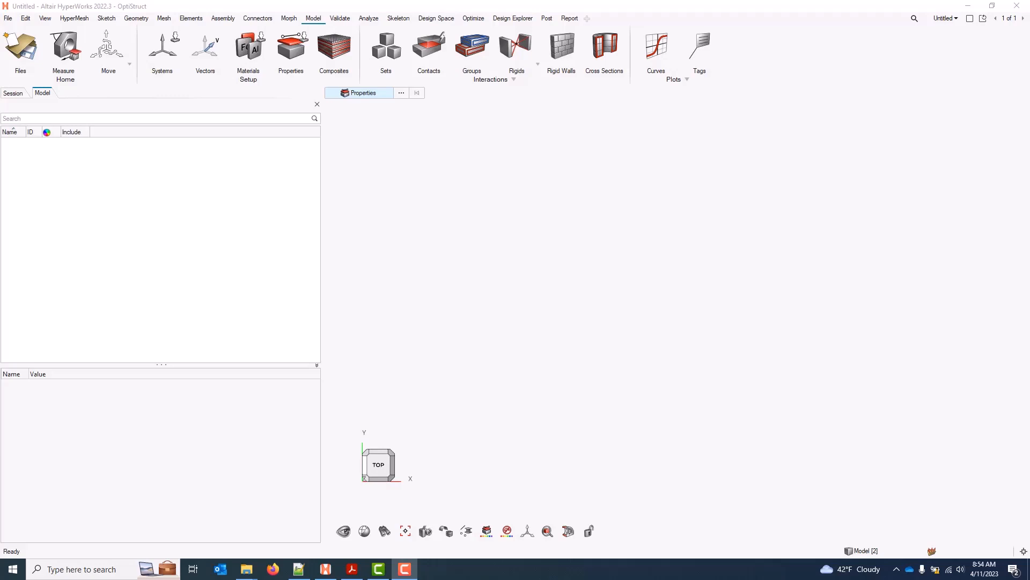
Import the OptiStruct solver deck hat_optistruct_zone_based.fem from the optistruct data folder with the default solver import options
{"action": "left_click", "coordinate": [8, 18]}
{"action": "mouse_move", "coordinate": [32, 102]}
{"action": "left_click", "coordinate": [175, 92]}
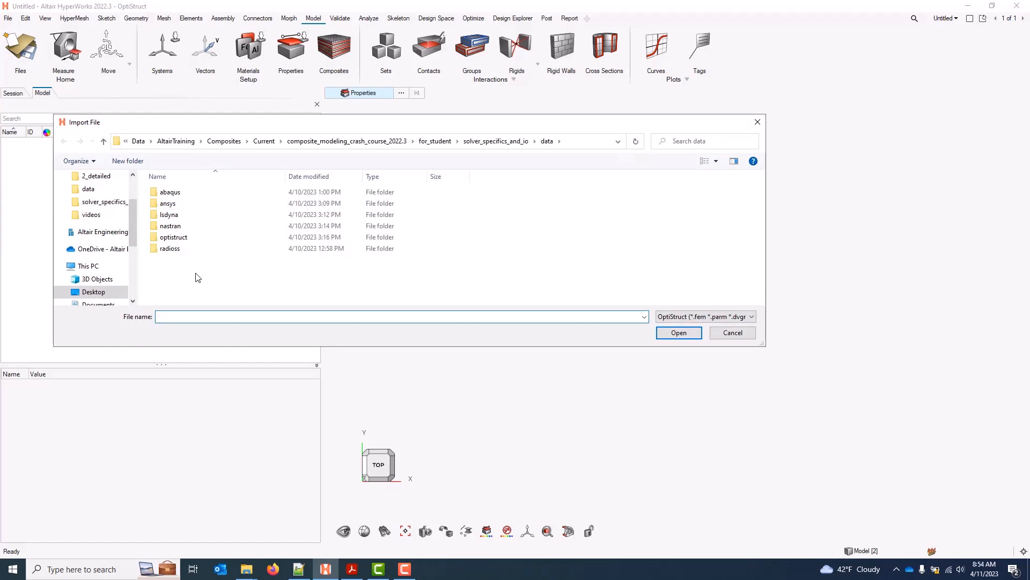
{"action": "double_click", "coordinate": [203, 240]}
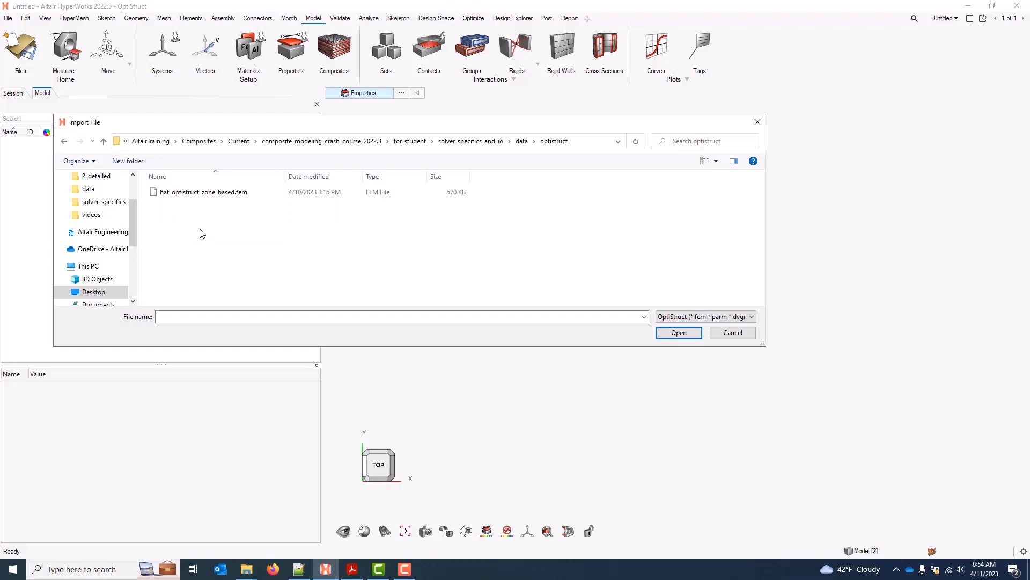
{"action": "left_click", "coordinate": [231, 199]}
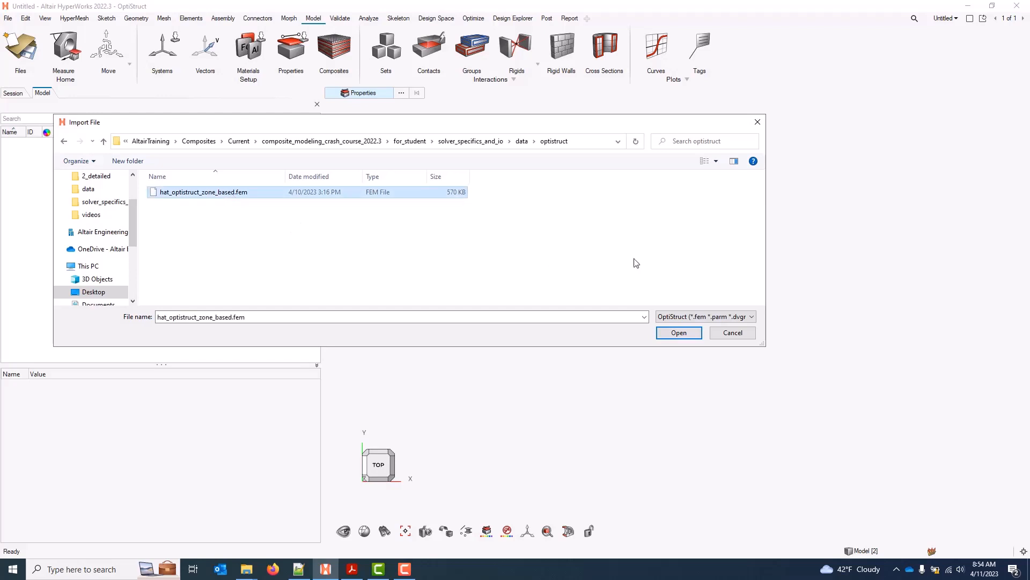
{"action": "left_click", "coordinate": [678, 332]}
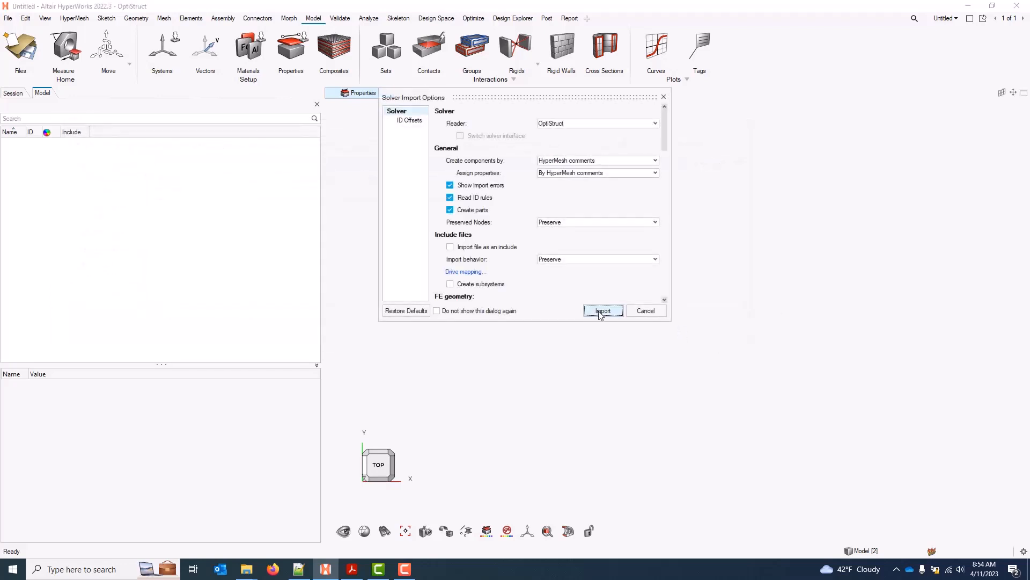
{"action": "left_click", "coordinate": [602, 312]}
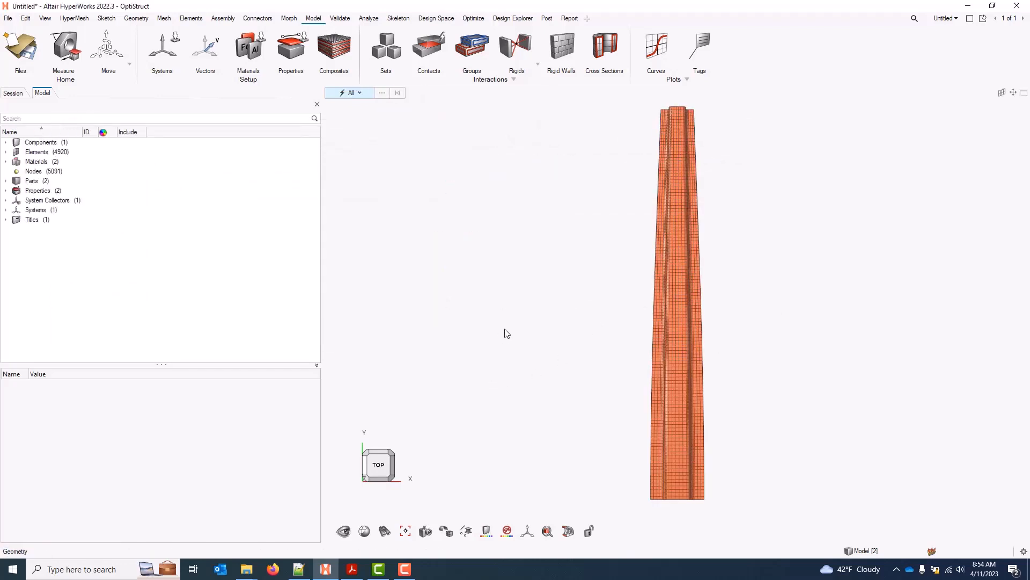
Examine the imported PCOMPG zone properties prop_lam1_1 and prop_lam1_2 and the beam regions they cover
{"action": "middle_click_drag", "start_coordinate": [504, 333], "coordinate": [682, 375]}
{"action": "right_click_drag", "start_coordinate": [757, 375], "coordinate": [709, 368]}
{"action": "scroll", "coordinate": [534, 324], "scroll_direction": "up", "scroll_amount": 2}
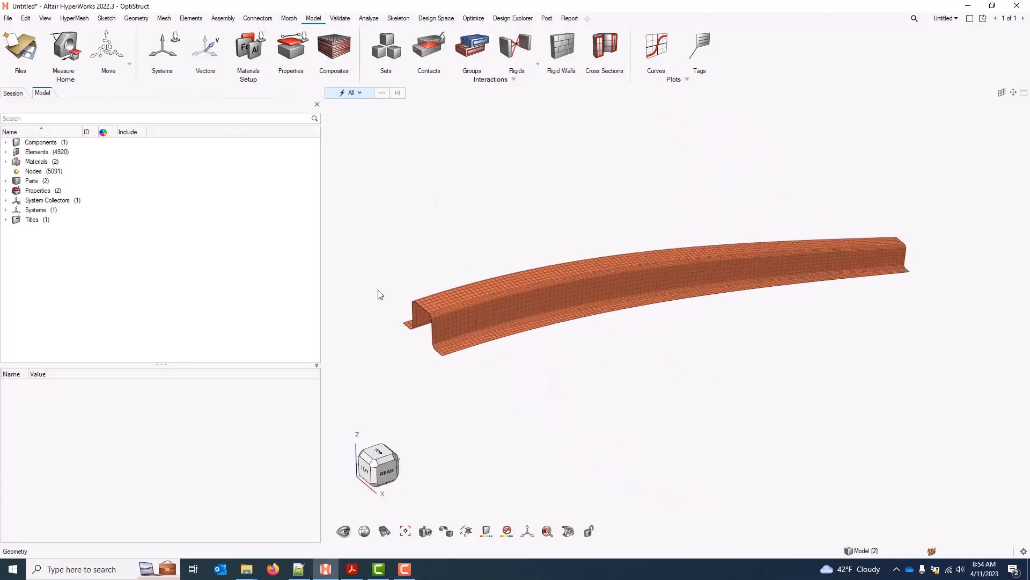
{"action": "left_click", "coordinate": [6, 190]}
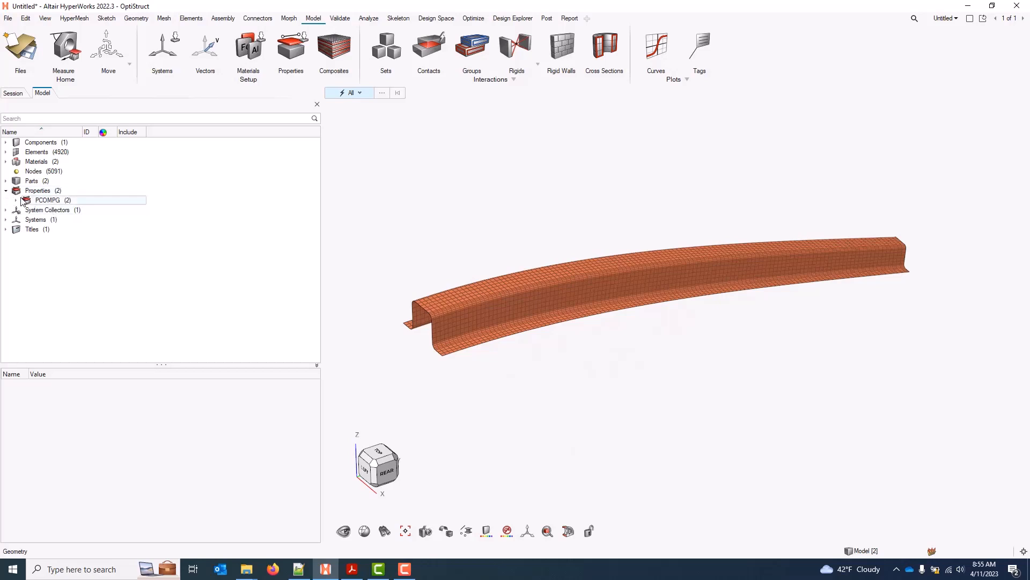
{"action": "left_click", "coordinate": [16, 200]}
{"action": "left_click", "coordinate": [61, 210]}
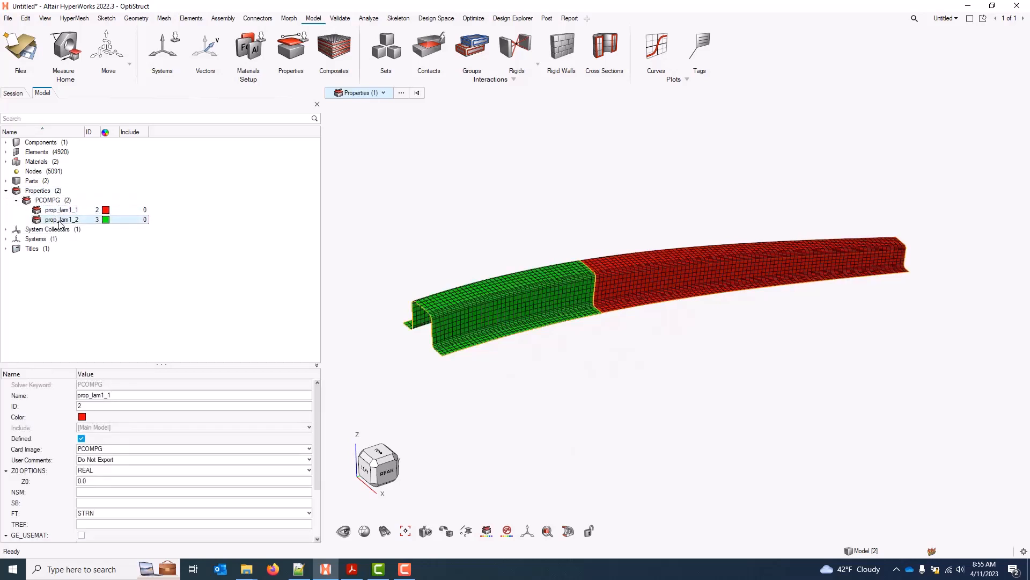
{"action": "left_click", "coordinate": [60, 220]}
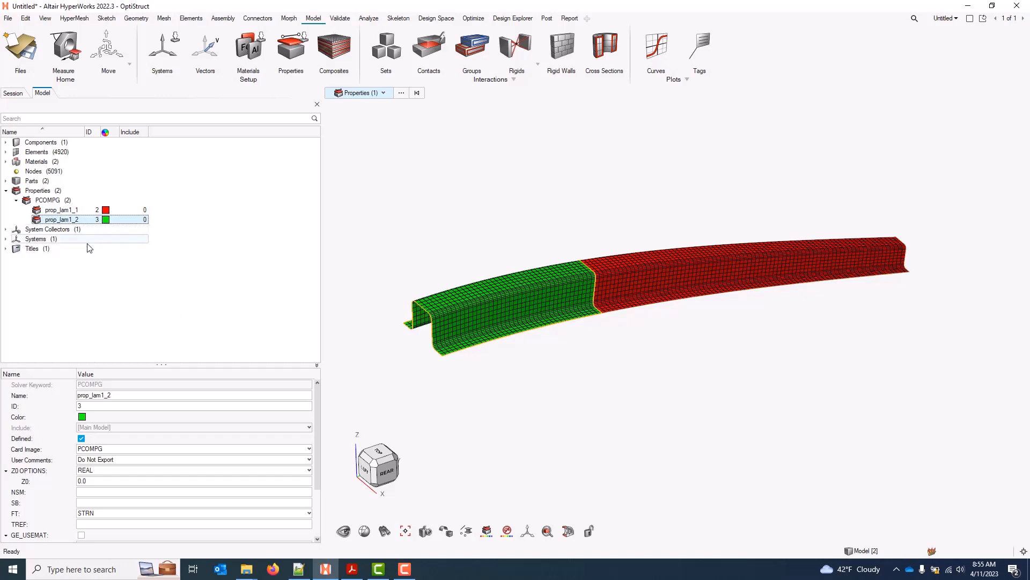
Absorb both zone properties of the beam into plies, keeping the TMANUF update and the splitting of disconnected ply regions enabled
{"action": "left_click", "coordinate": [335, 53]}
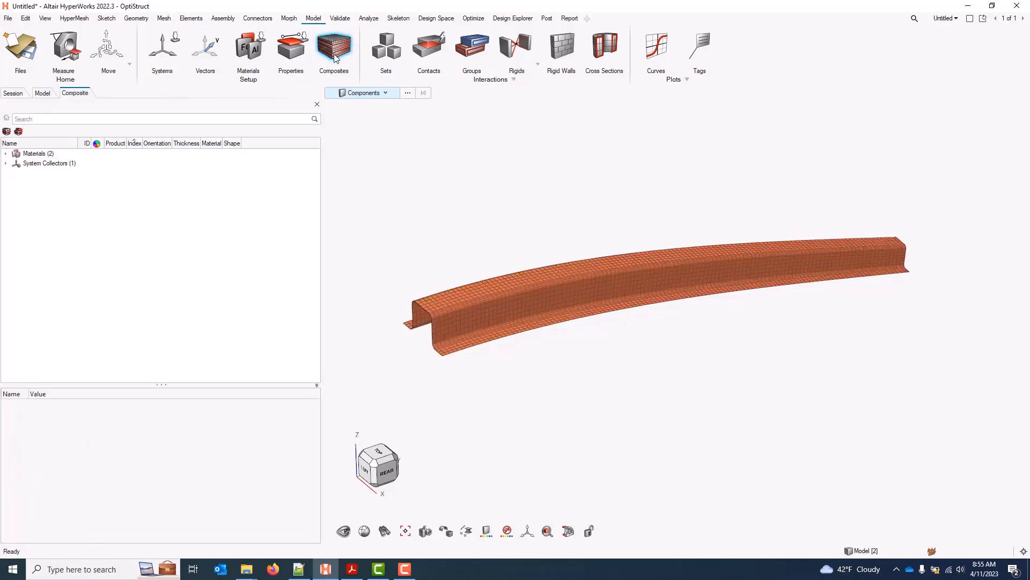
{"action": "right_click", "coordinate": [69, 203]}
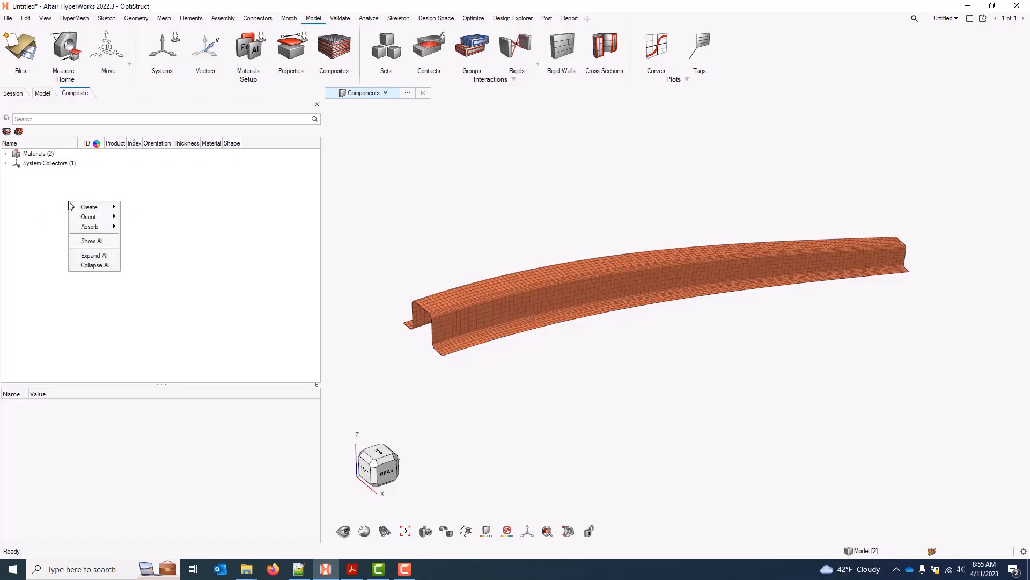
{"action": "mouse_move", "coordinate": [93, 227]}
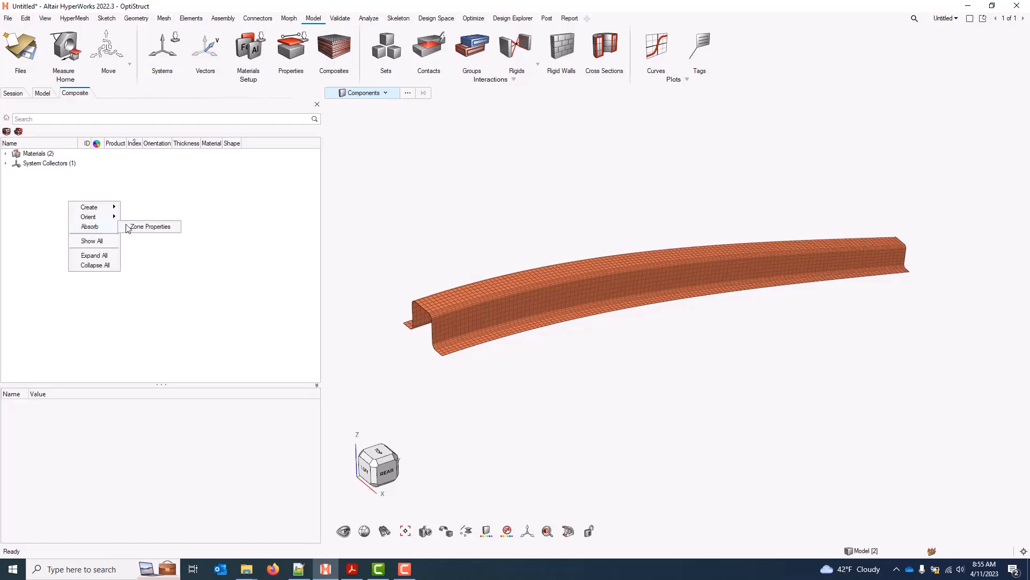
{"action": "left_click", "coordinate": [177, 229]}
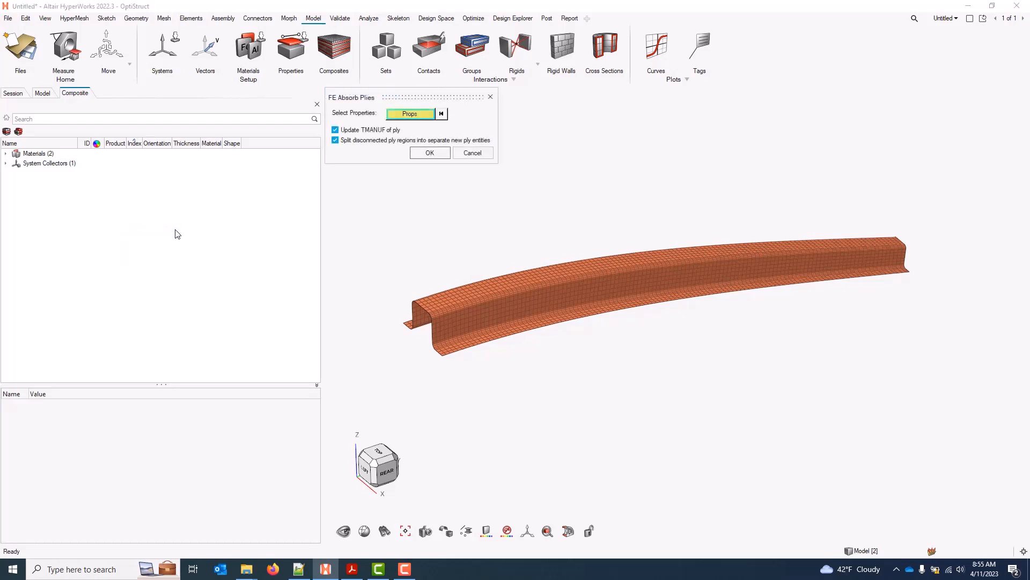
{"action": "left_click", "coordinate": [422, 113]}
{"action": "left_click", "coordinate": [522, 278]}
{"action": "left_click", "coordinate": [639, 293]}
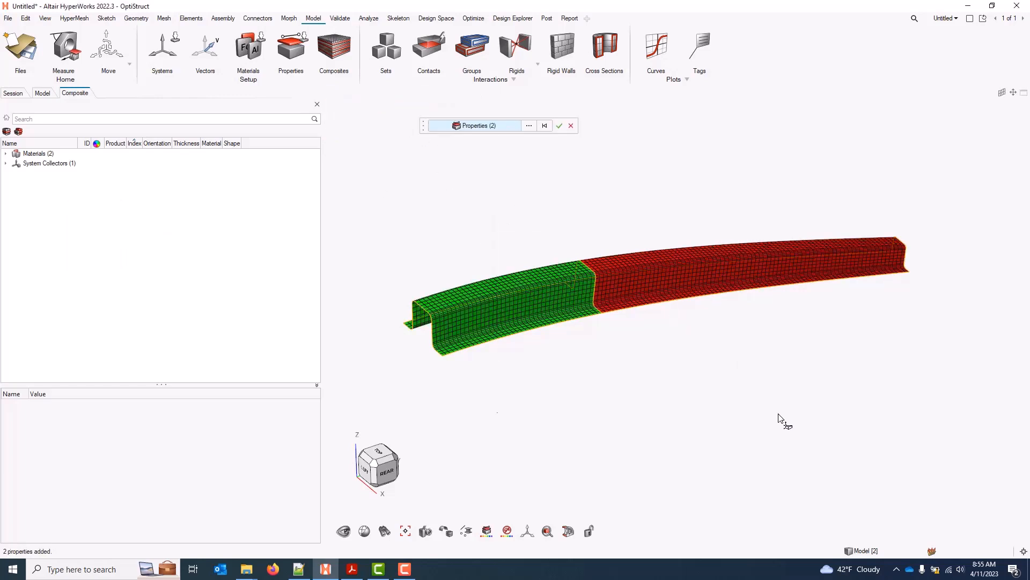
{"action": "left_click", "coordinate": [560, 126]}
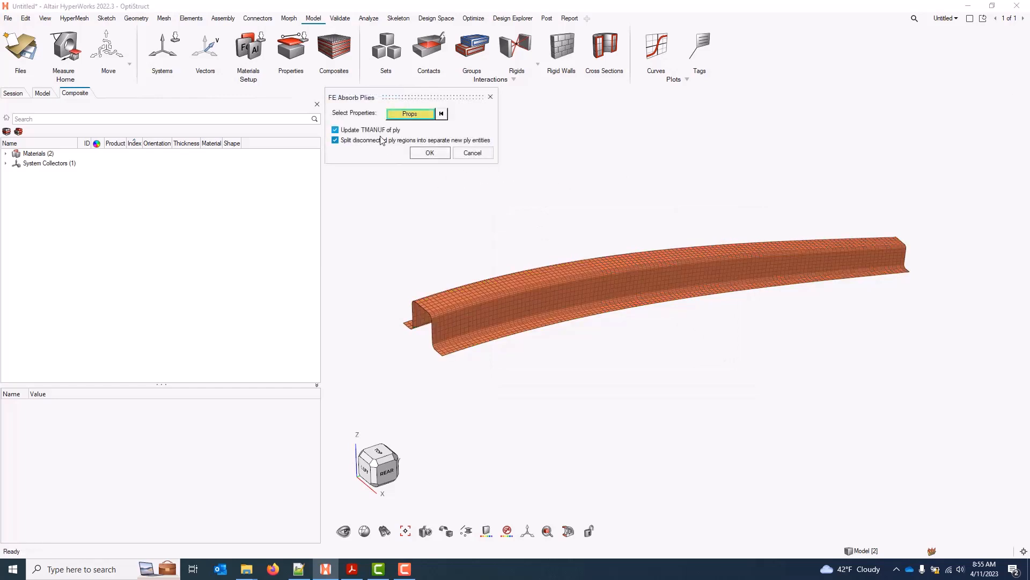
{"action": "left_click", "coordinate": [441, 154]}
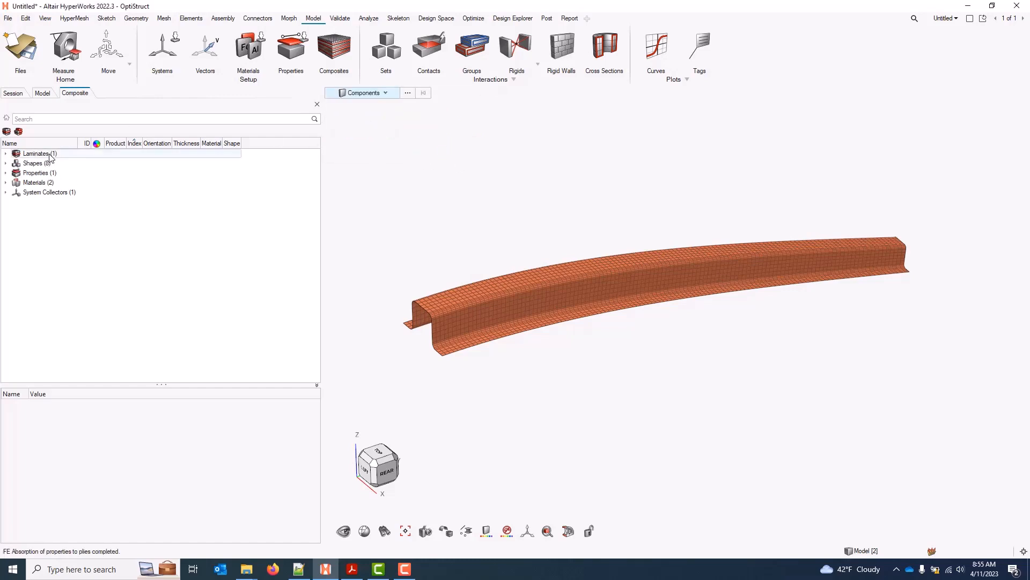
Examine the model's property list for the property type that replaces the absorbed zone properties
{"action": "left_click", "coordinate": [43, 93]}
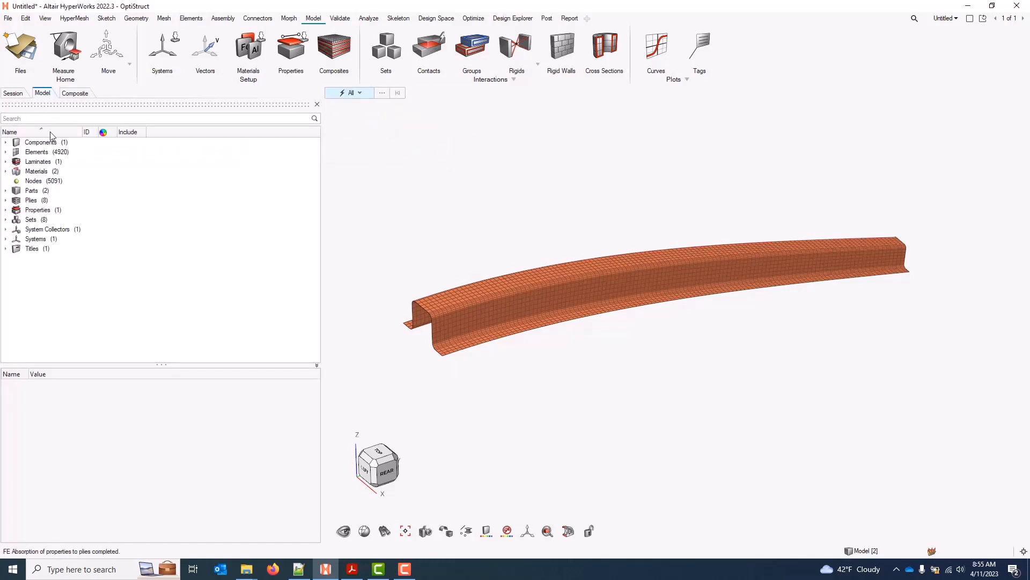
{"action": "left_click", "coordinate": [6, 210]}
{"action": "left_click", "coordinate": [16, 220]}
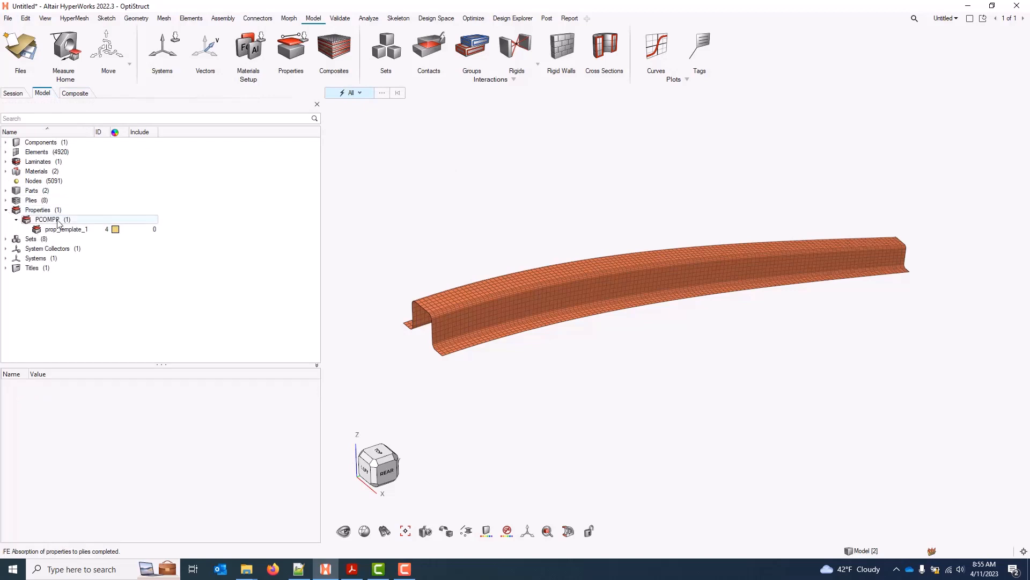
Examine the card settings of the property prop_template_1 in the composite data
{"action": "left_click", "coordinate": [75, 94]}
{"action": "left_click", "coordinate": [6, 173]}
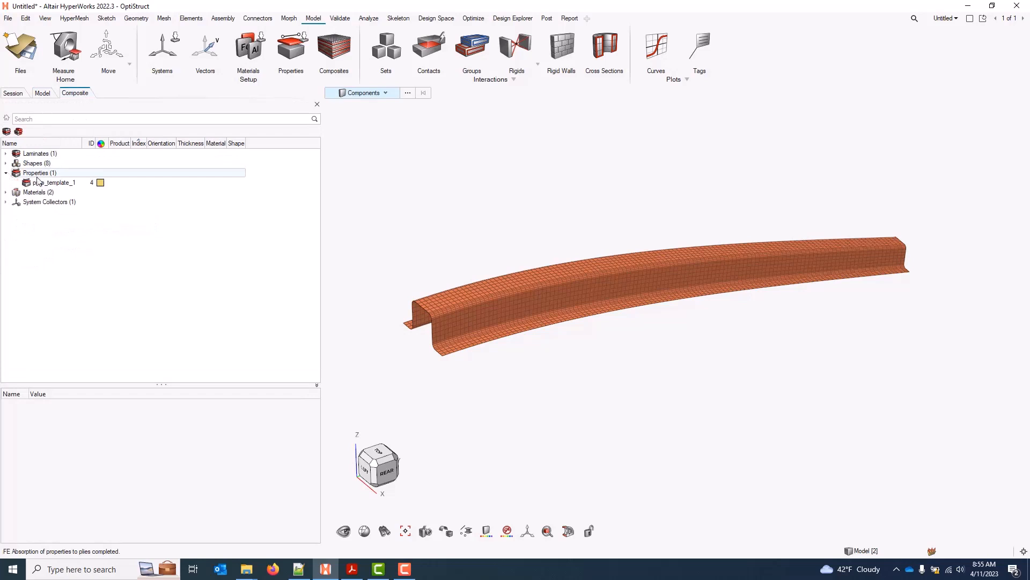
{"action": "left_click", "coordinate": [66, 184]}
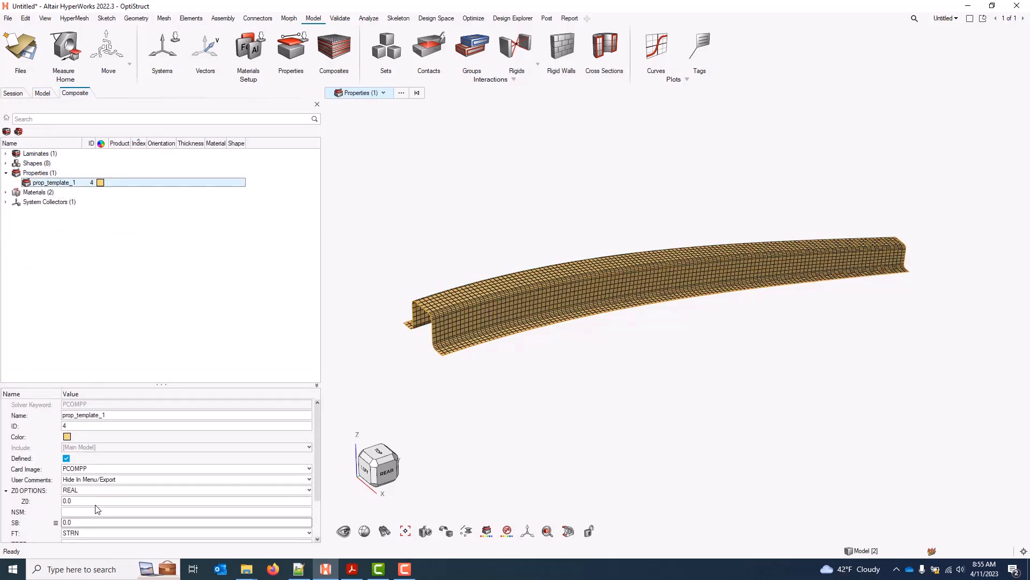
{"action": "left_click_drag", "start_coordinate": [153, 386], "coordinate": [179, 312]}
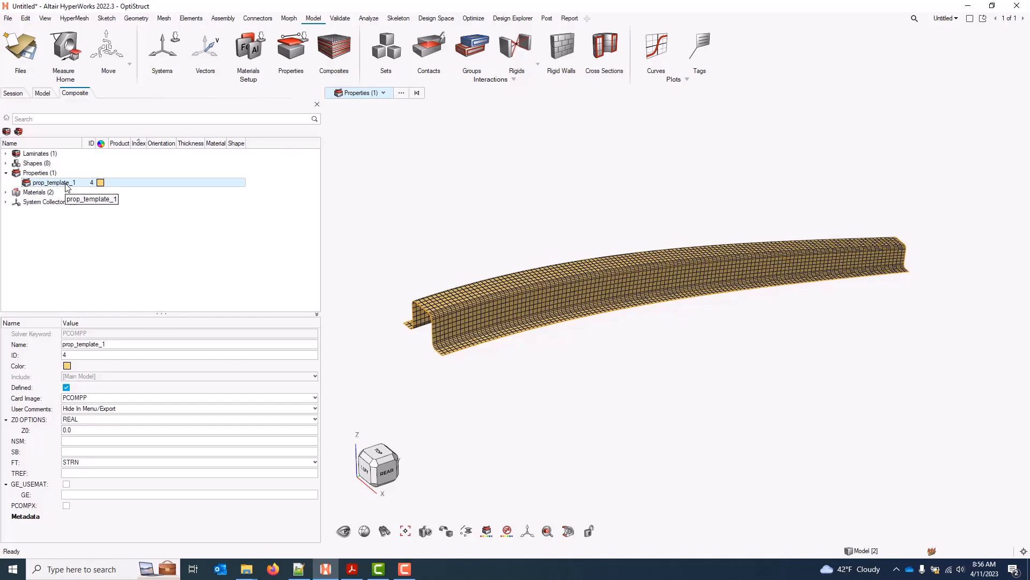
Examine the laminate's plies ply1 through ply8, the beam region each one covers, and the list of ply shapes
{"action": "left_click", "coordinate": [6, 154]}
{"action": "left_click", "coordinate": [16, 163]}
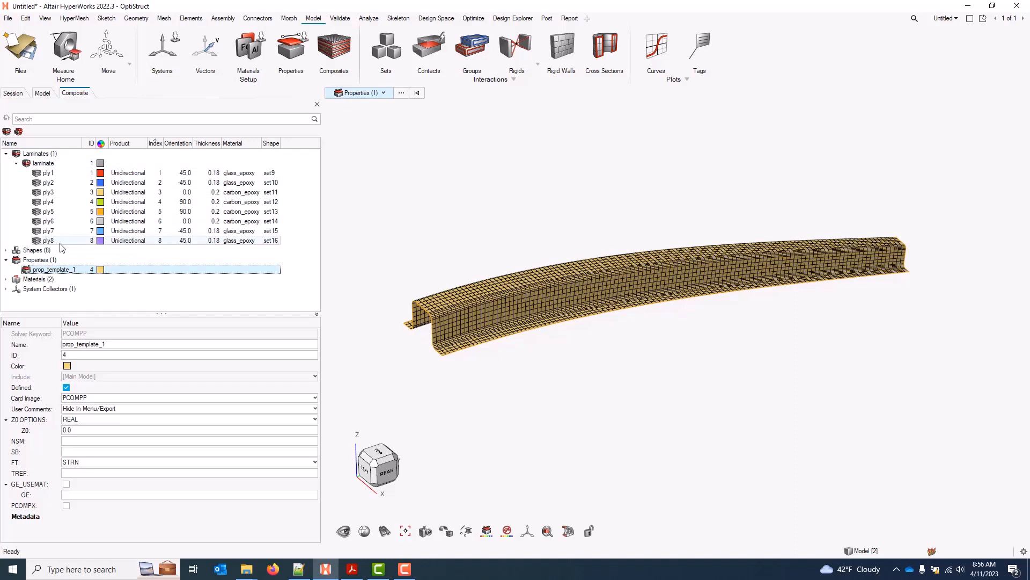
{"action": "left_click", "coordinate": [6, 250]}
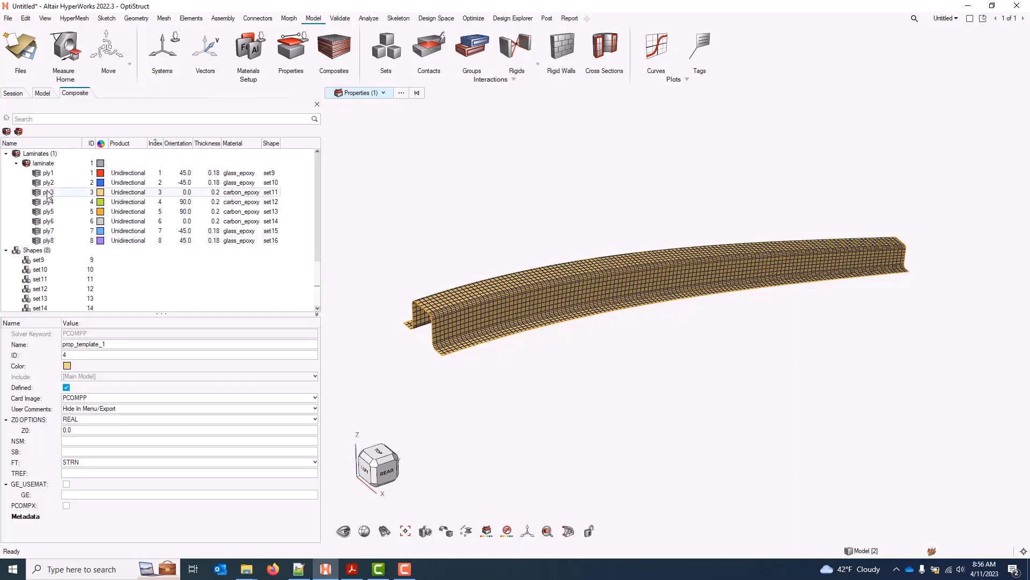
{"action": "left_click", "coordinate": [51, 173]}
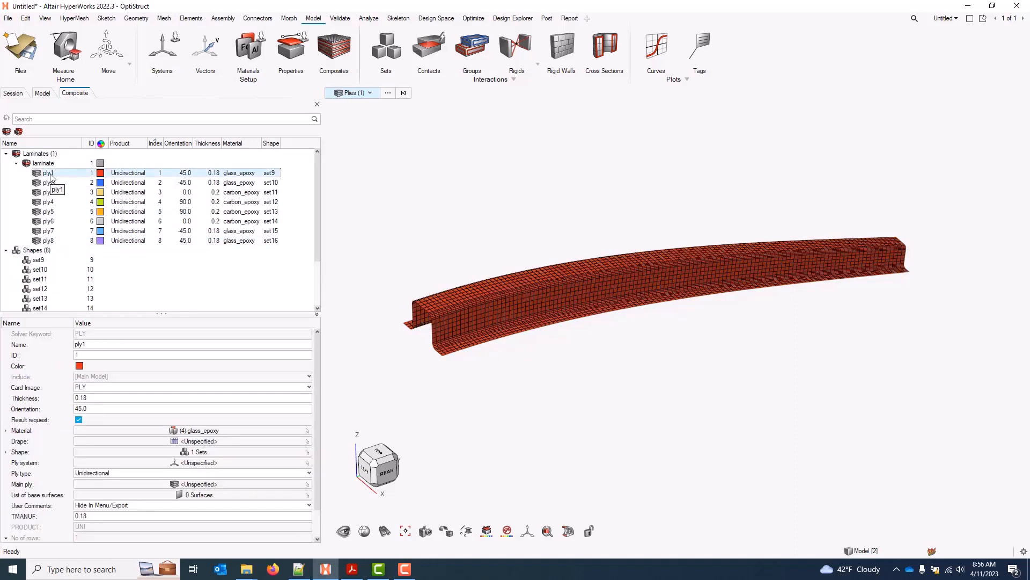
{"action": "key", "text": "Down"}
{"action": "key", "text": "Down"}
{"action": "key", "text": "Down"}
{"action": "key", "text": "Down"}
{"action": "key", "text": "Down"}
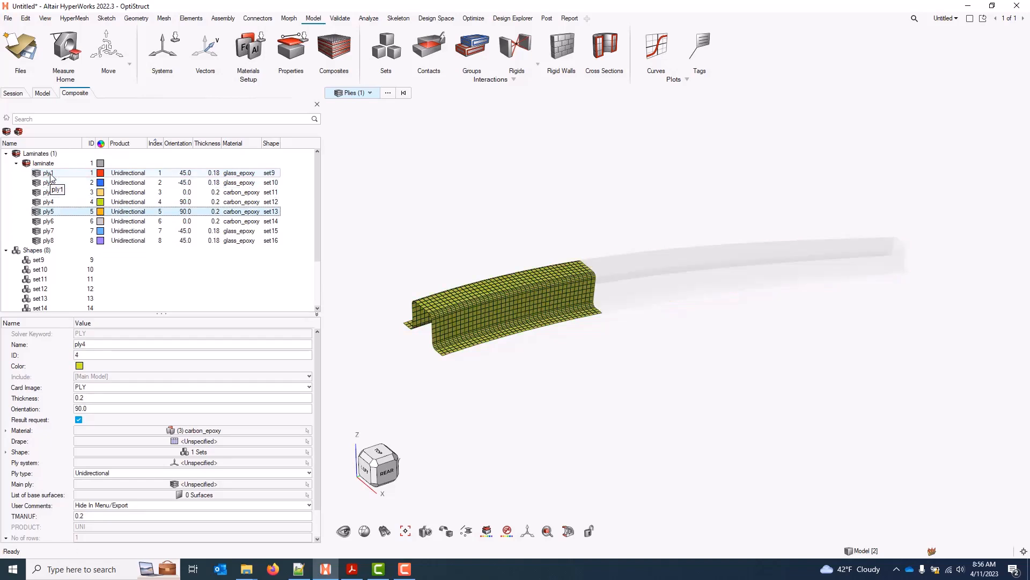
{"action": "key", "text": "Down"}
{"action": "key", "text": "Down"}
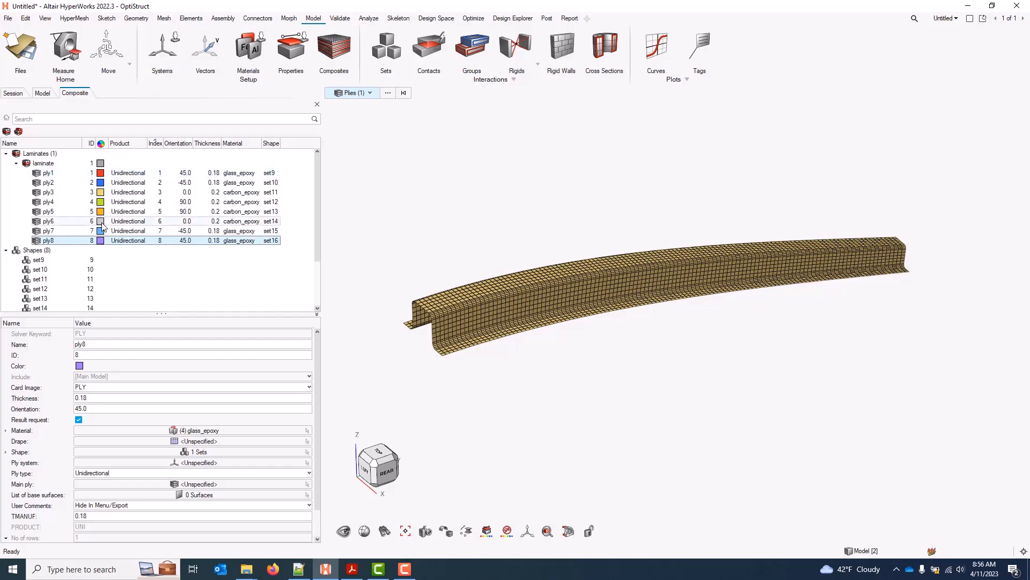
{"action": "scroll", "coordinate": [53, 204], "scroll_direction": "down", "scroll_amount": 3}
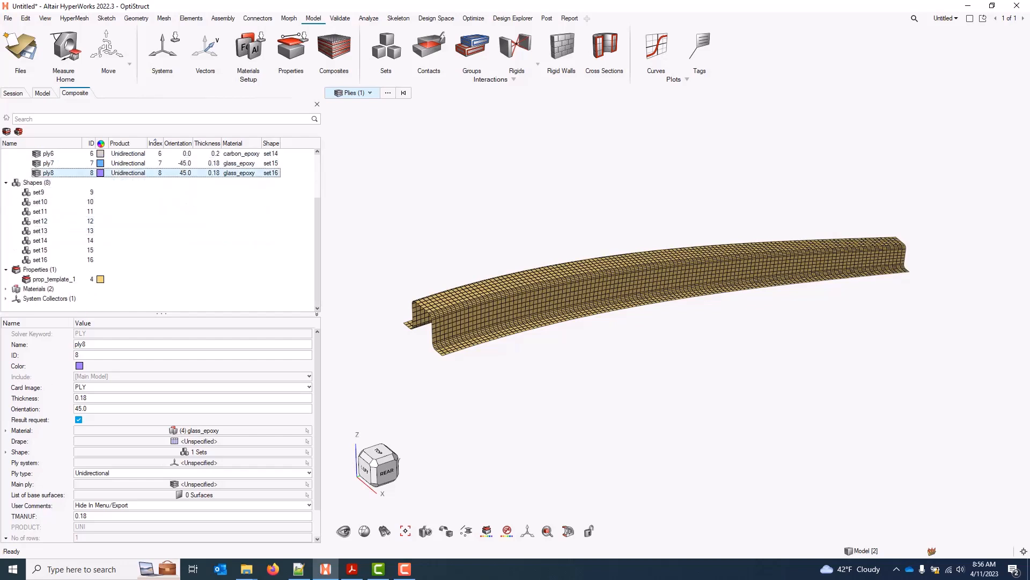
{"action": "scroll", "coordinate": [156, 231], "scroll_direction": "up", "scroll_amount": 3}
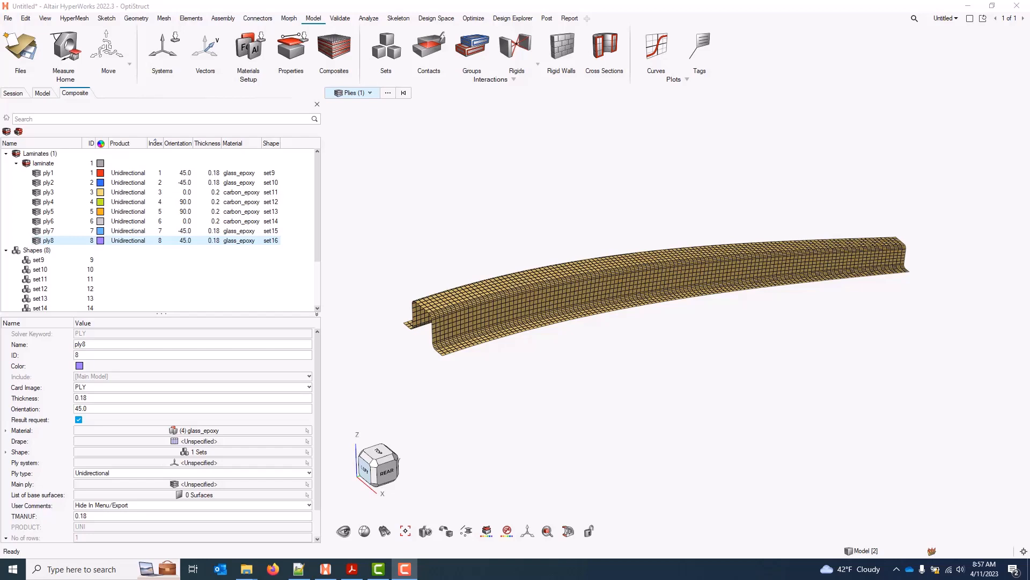
Switch to the Composites PDF in Acrobat Reader and go to the "Importance Of Global Ply IDs/Names" page
{"action": "left_click", "coordinate": [352, 569]}
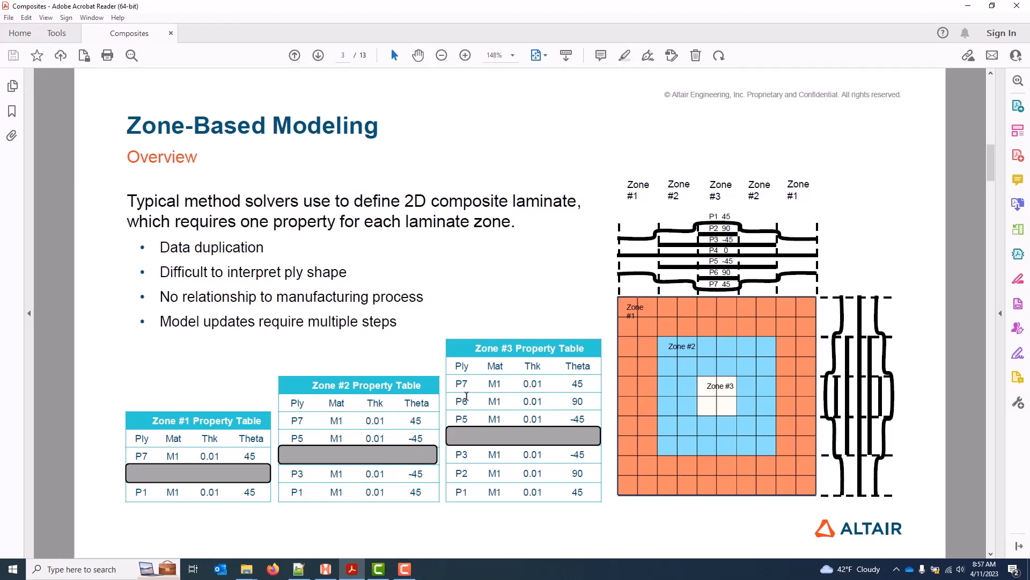
{"action": "scroll", "coordinate": [465, 408], "scroll_direction": "down", "scroll_amount": 2}
{"action": "scroll", "coordinate": [467, 399], "scroll_direction": "down", "scroll_amount": 1}
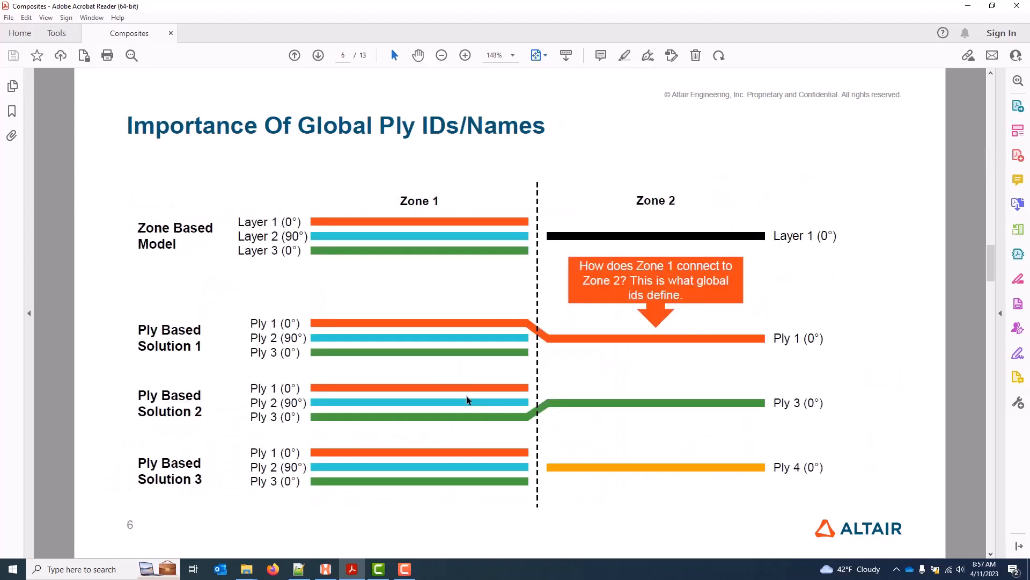
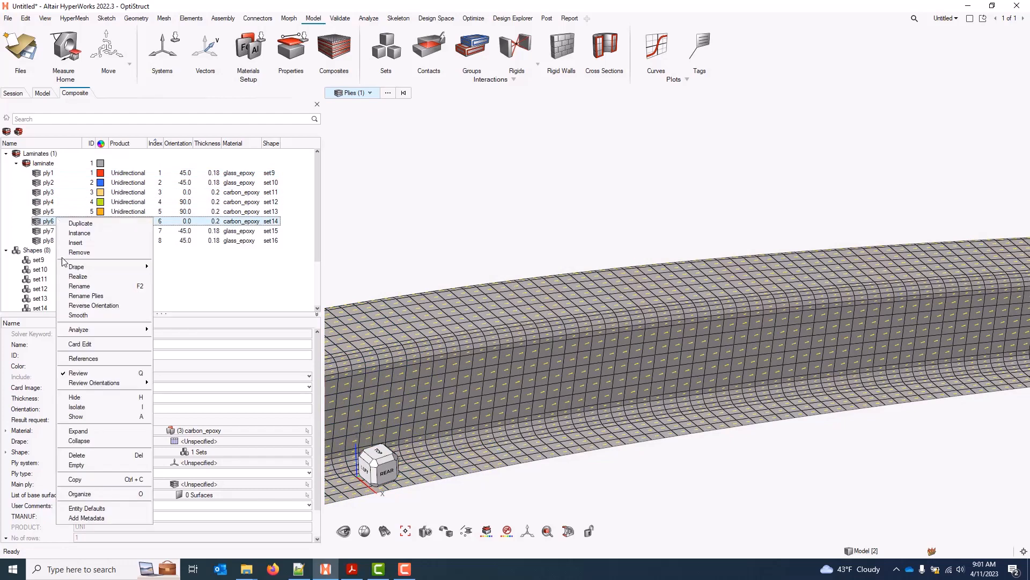
Turn off the review highlighting and the Ply 1 Direction orientation display for ply6
{"action": "left_click", "coordinate": [98, 376]}
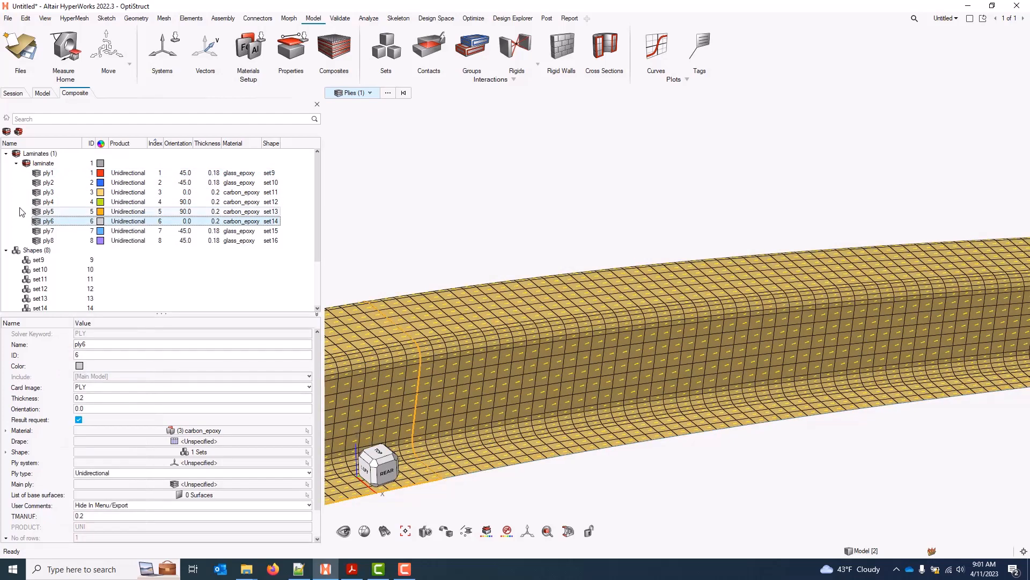
{"action": "right_click", "coordinate": [56, 221]}
{"action": "mouse_move", "coordinate": [96, 387]}
{"action": "left_click", "coordinate": [182, 397]}
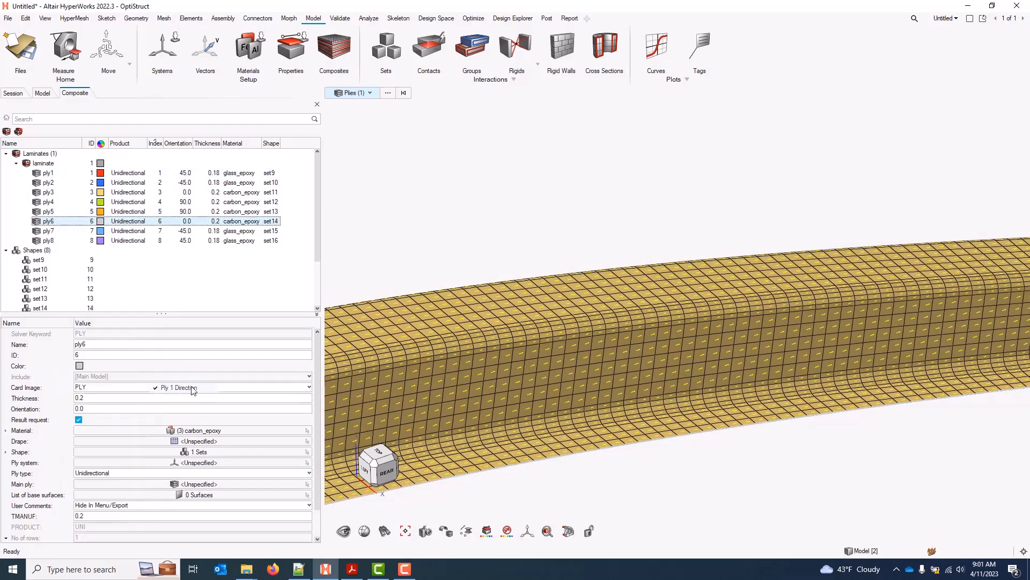
Display the beam's shell elements in 3D with their thickness and their individual composite layers
{"action": "scroll", "coordinate": [596, 196], "scroll_direction": "down", "scroll_amount": 5}
{"action": "middle_click_drag", "start_coordinate": [567, 345], "coordinate": [547, 386]}
{"action": "mouse_move", "coordinate": [466, 531]}
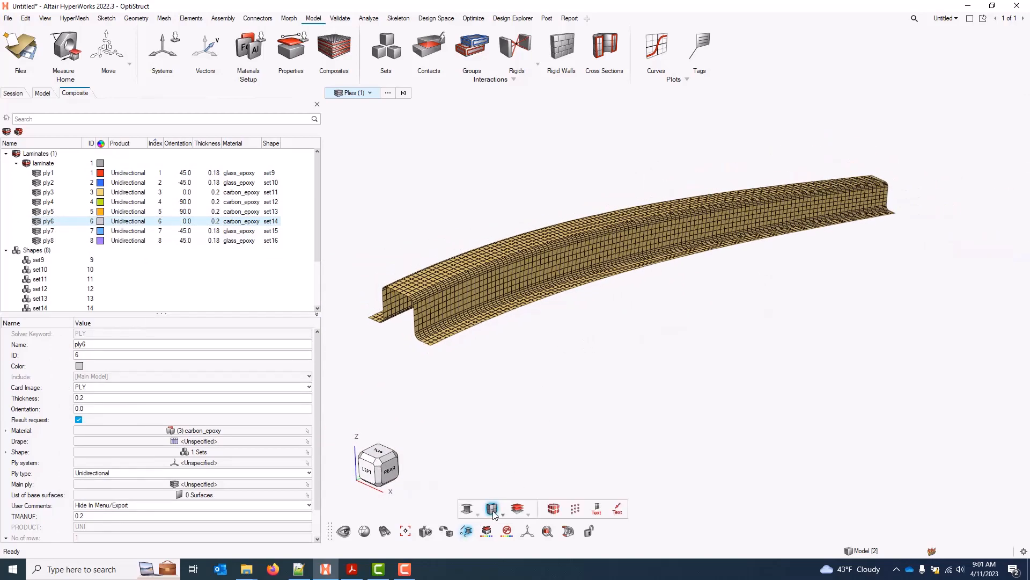
{"action": "left_click", "coordinate": [493, 509]}
{"action": "right_click_drag", "start_coordinate": [511, 381], "coordinate": [582, 361]}
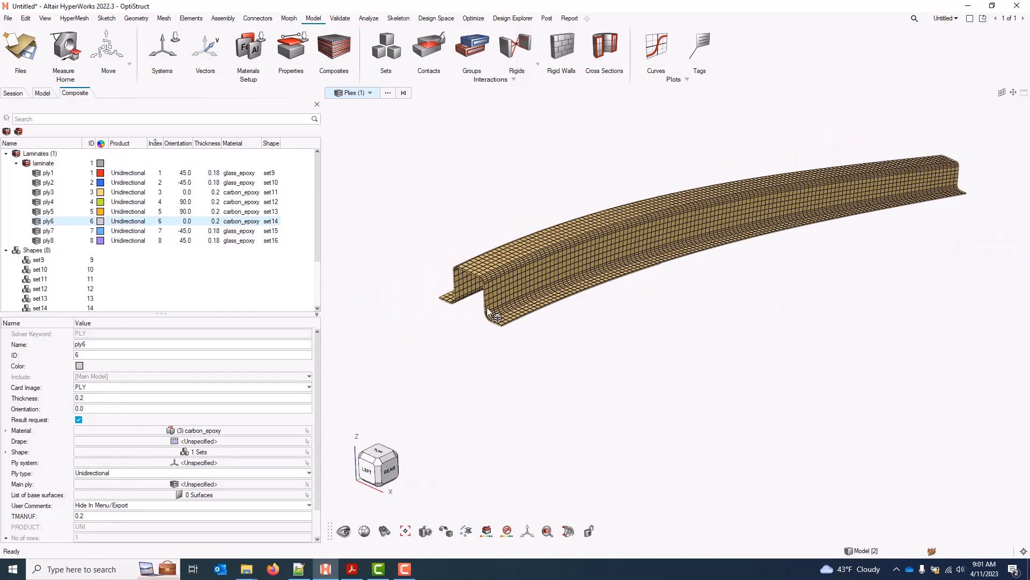
{"action": "scroll", "coordinate": [457, 359], "scroll_direction": "up", "scroll_amount": 2}
{"action": "scroll", "coordinate": [474, 344], "scroll_direction": "up", "scroll_amount": 3}
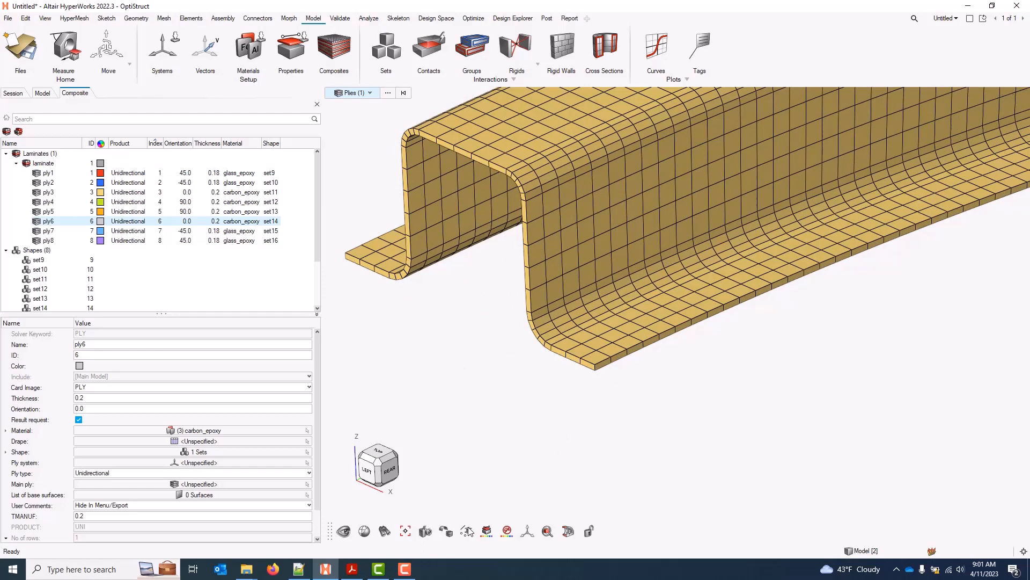
{"action": "mouse_move", "coordinate": [474, 532]}
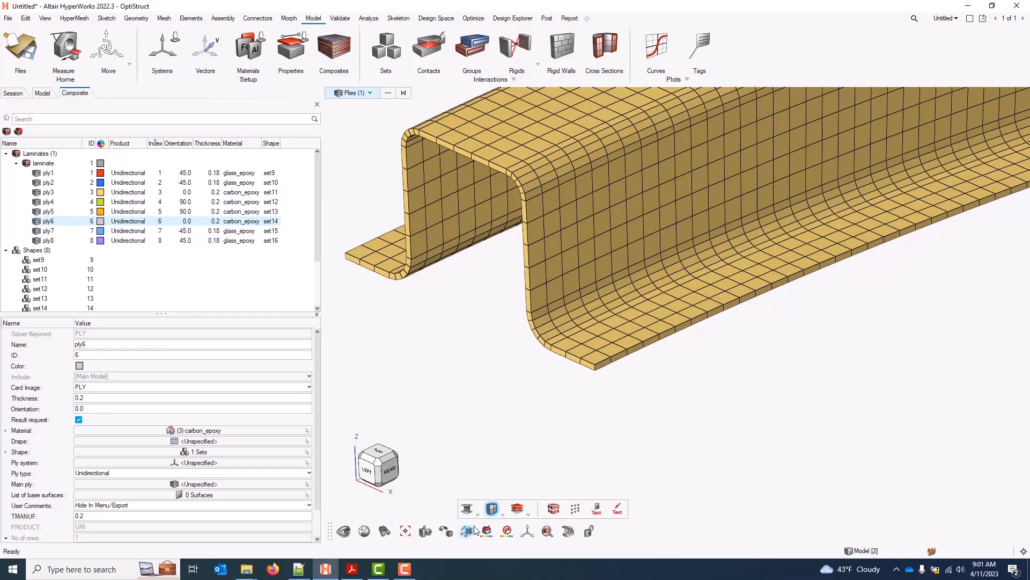
{"action": "left_click", "coordinate": [517, 510]}
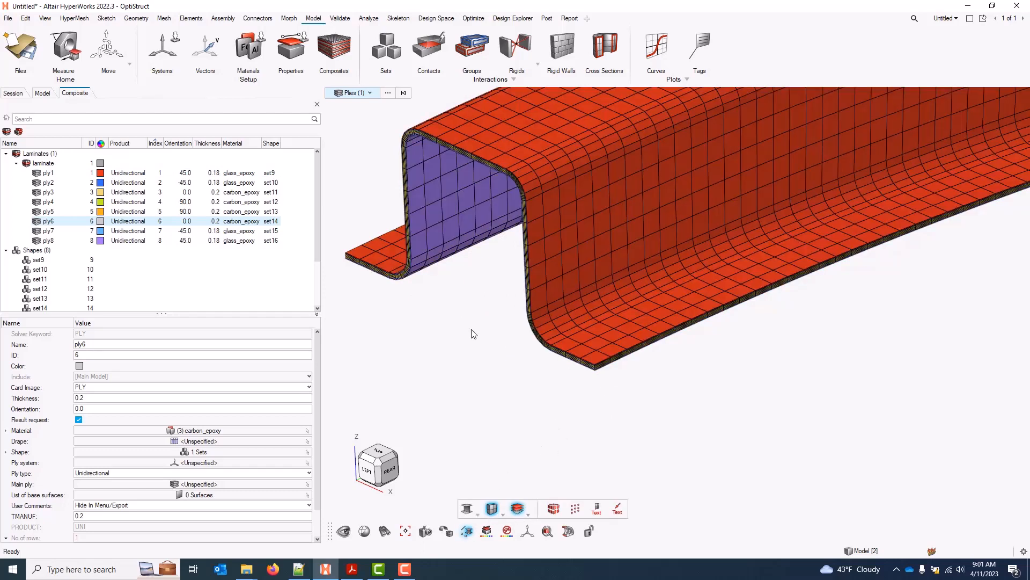
Examine the ply stack along the beam's flange edge, from the open end to the thickness transition
{"action": "left_click", "coordinate": [470, 337]}
{"action": "scroll", "coordinate": [529, 379], "scroll_direction": "up", "scroll_amount": 5}
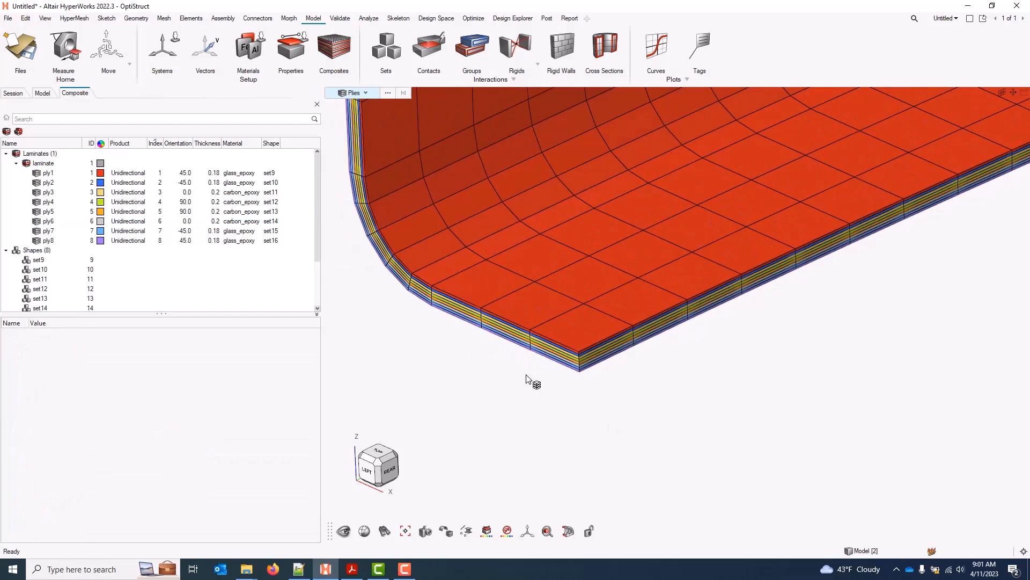
{"action": "scroll", "coordinate": [531, 378], "scroll_direction": "down", "scroll_amount": 2}
{"action": "scroll", "coordinate": [537, 378], "scroll_direction": "down", "scroll_amount": 4}
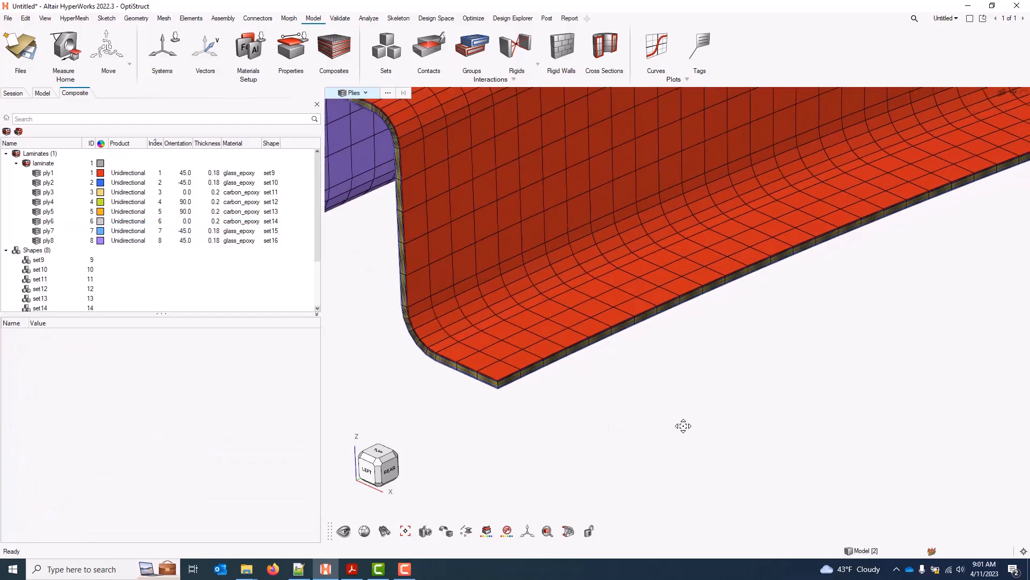
{"action": "right_click_drag", "start_coordinate": [683, 425], "coordinate": [636, 446]}
{"action": "right_click_drag", "start_coordinate": [932, 320], "coordinate": [684, 410]}
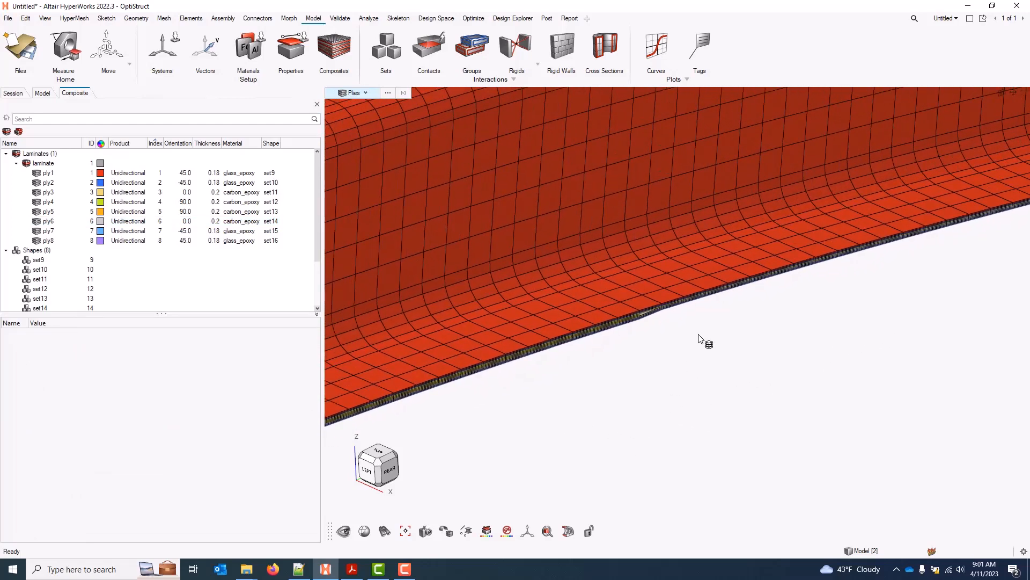
{"action": "scroll", "coordinate": [699, 335], "scroll_direction": "down", "scroll_amount": 2}
{"action": "scroll", "coordinate": [692, 329], "scroll_direction": "down", "scroll_amount": 4}
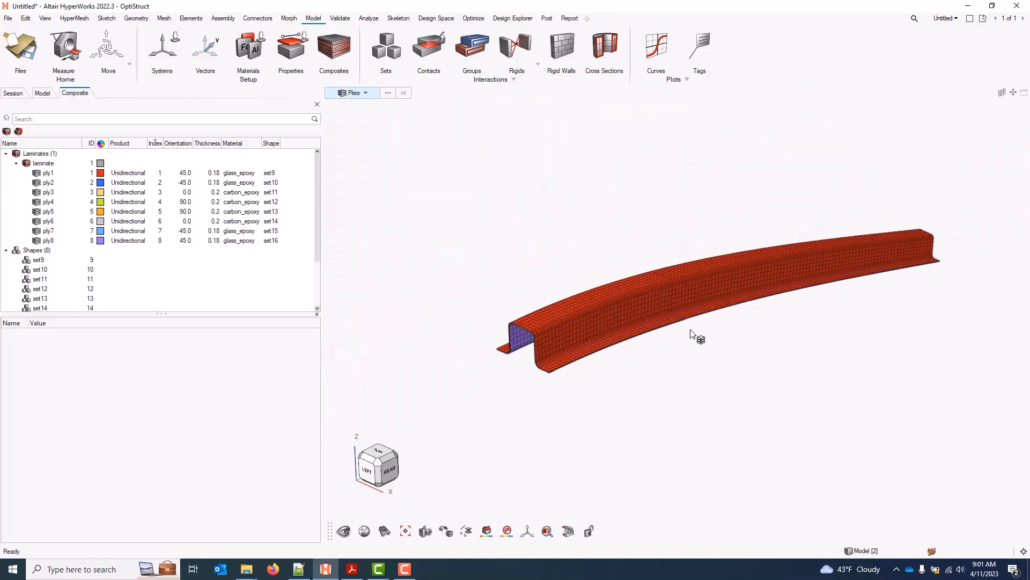
{"action": "right_click_drag", "start_coordinate": [713, 361], "coordinate": [605, 361]}
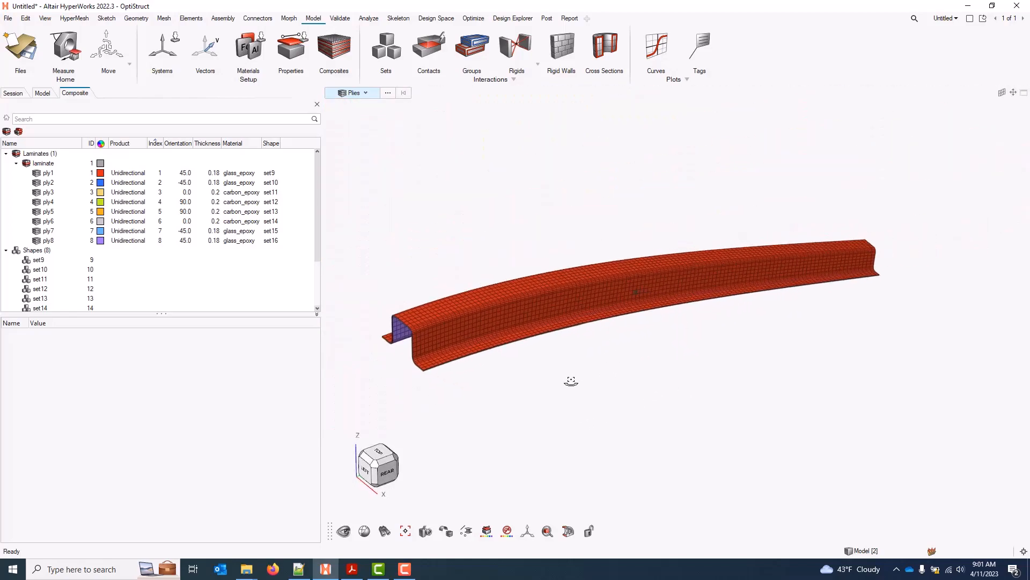
{"action": "middle_click_drag", "start_coordinate": [571, 380], "coordinate": [590, 374]}
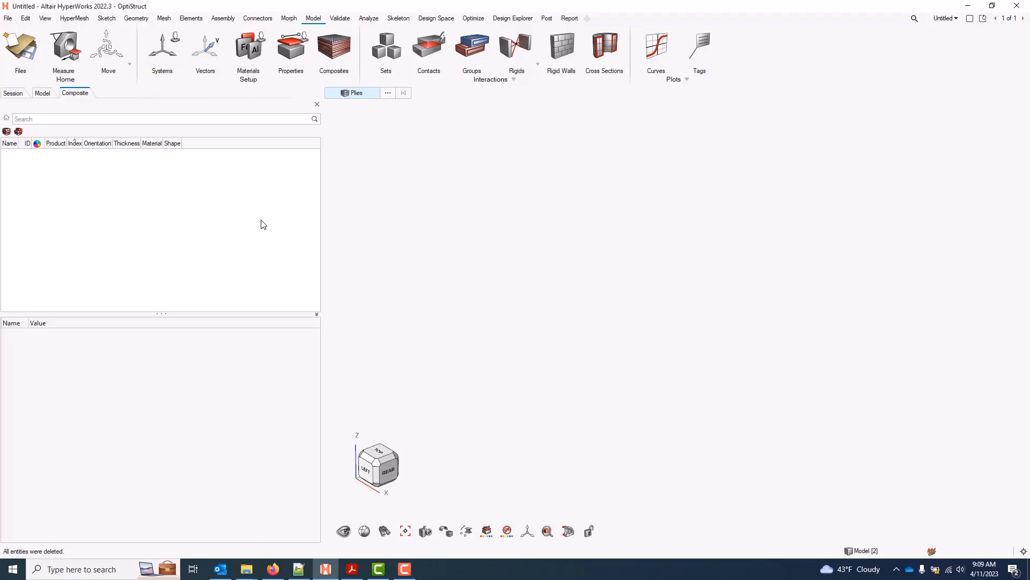
Open the HyperMesh model hat_optistruct_ply_based.hm from the optistruct data folder
{"action": "left_click", "coordinate": [9, 19]}
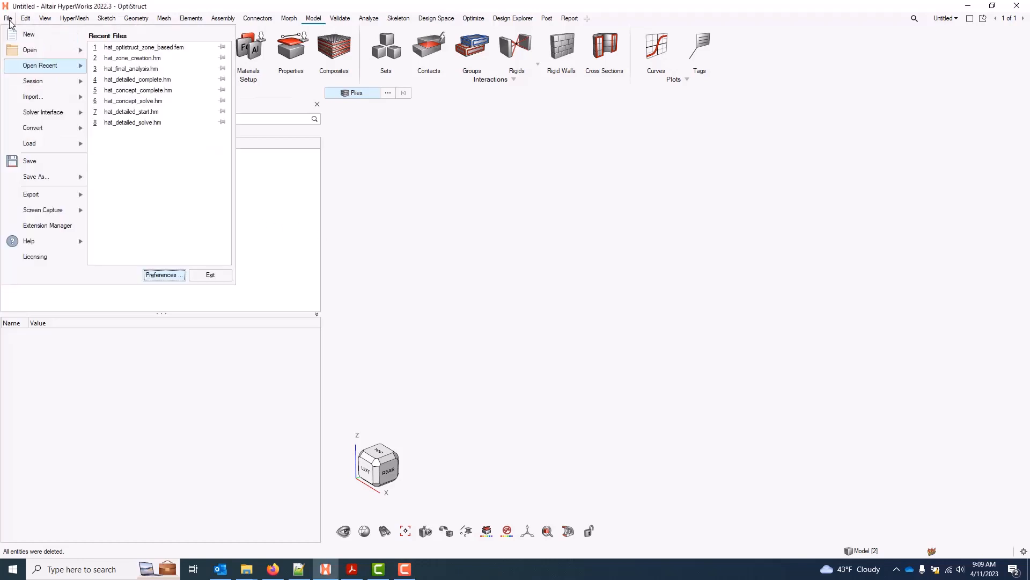
{"action": "mouse_move", "coordinate": [32, 53]}
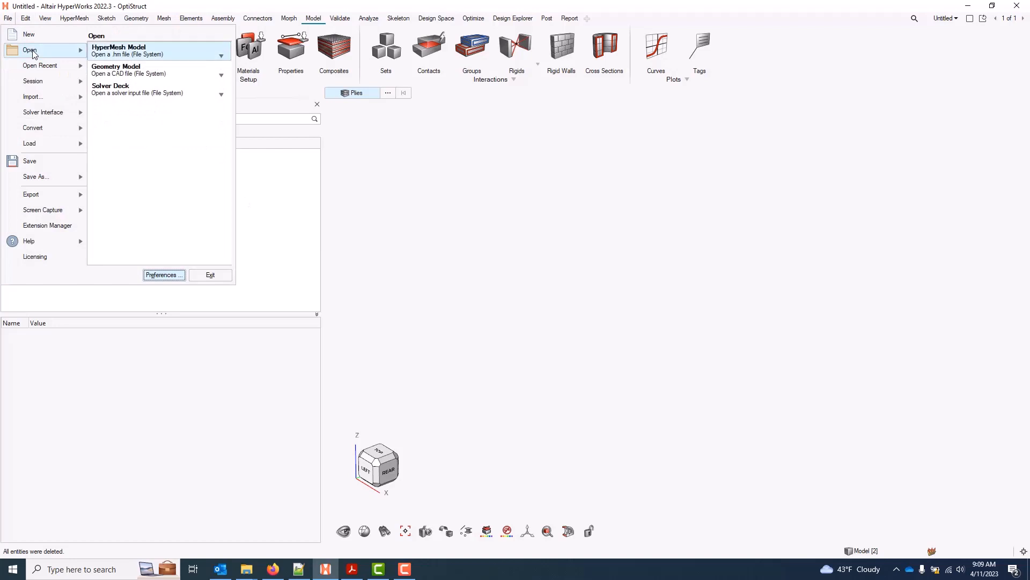
{"action": "left_click", "coordinate": [33, 51]}
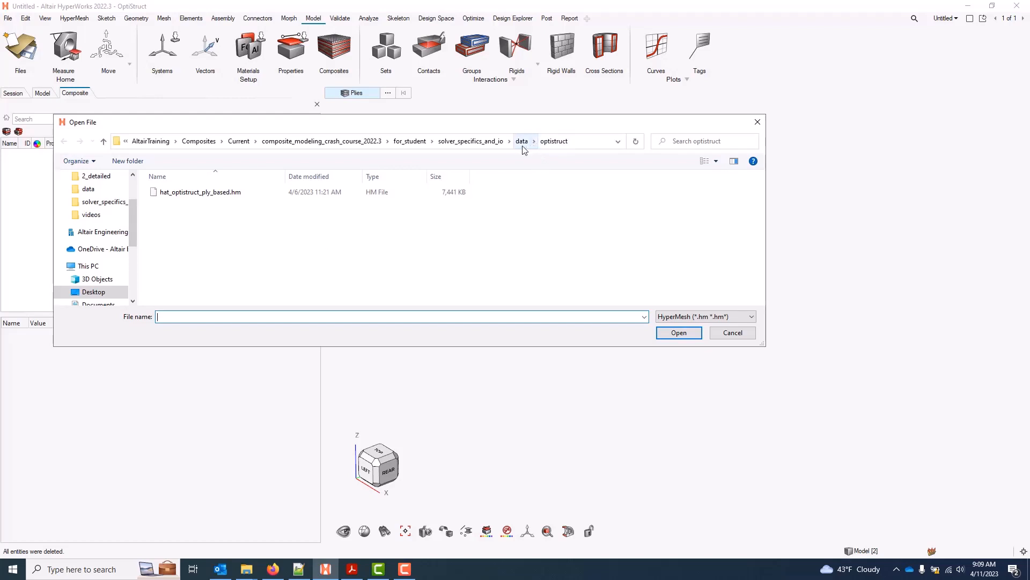
{"action": "left_click", "coordinate": [224, 194]}
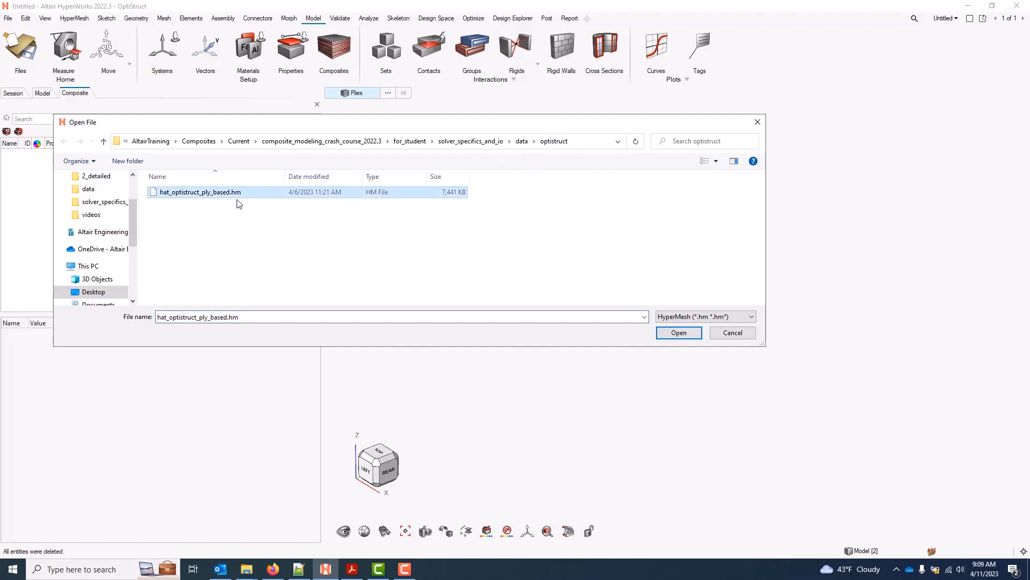
{"action": "left_click", "coordinate": [523, 142]}
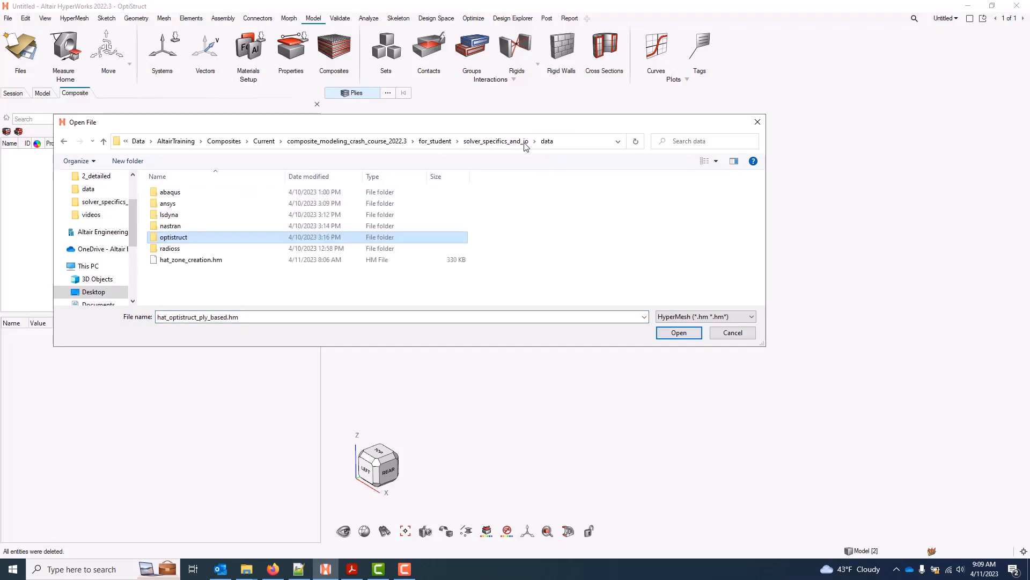
{"action": "double_click", "coordinate": [181, 193]}
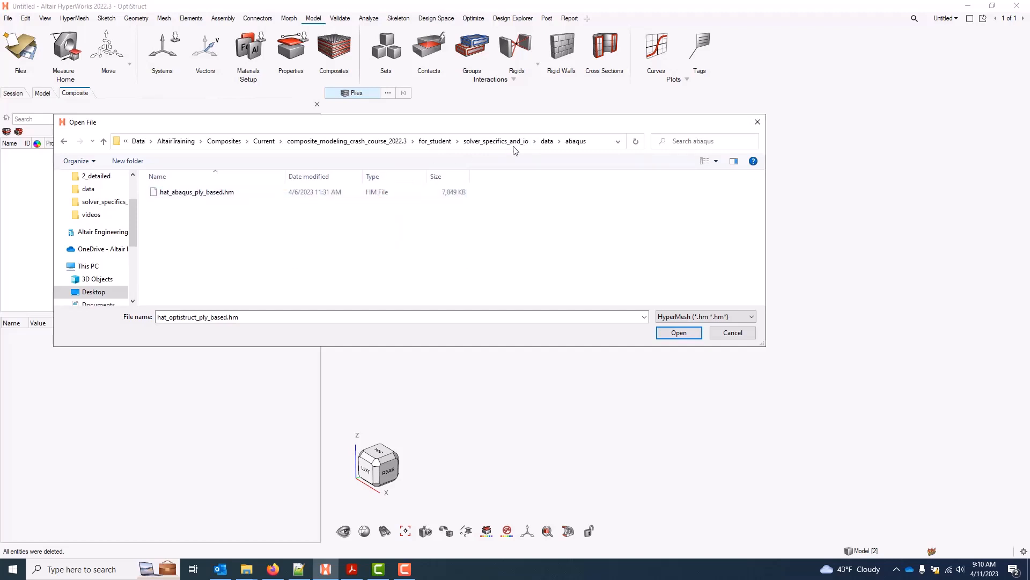
{"action": "left_click", "coordinate": [547, 141]}
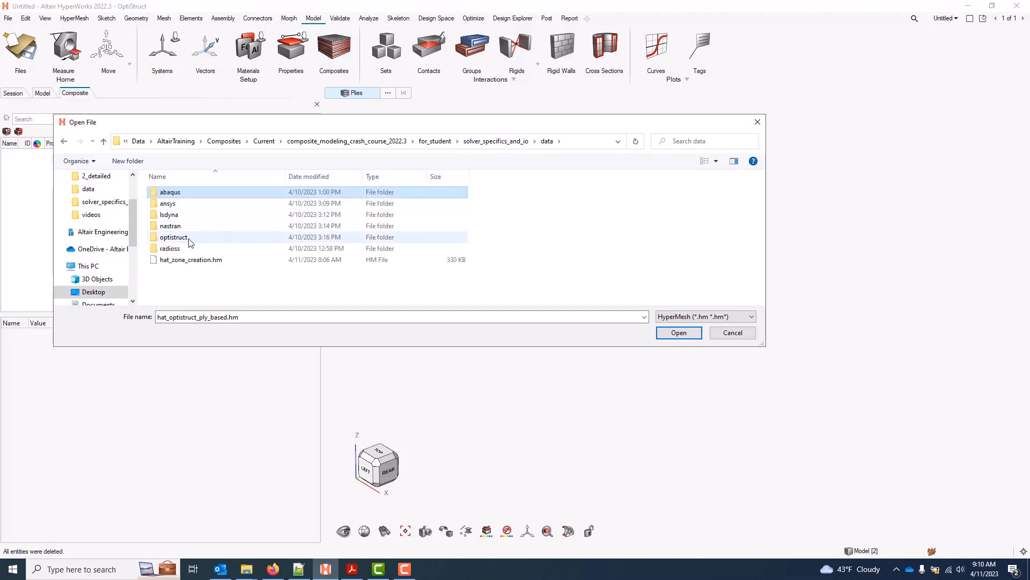
{"action": "double_click", "coordinate": [173, 237]}
{"action": "left_click", "coordinate": [224, 193]}
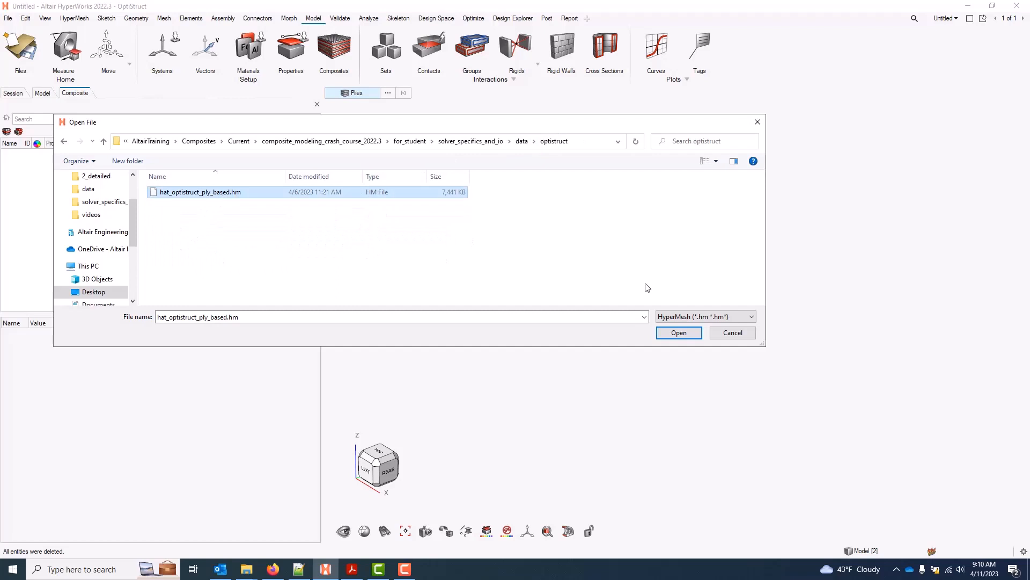
{"action": "left_click", "coordinate": [699, 334]}
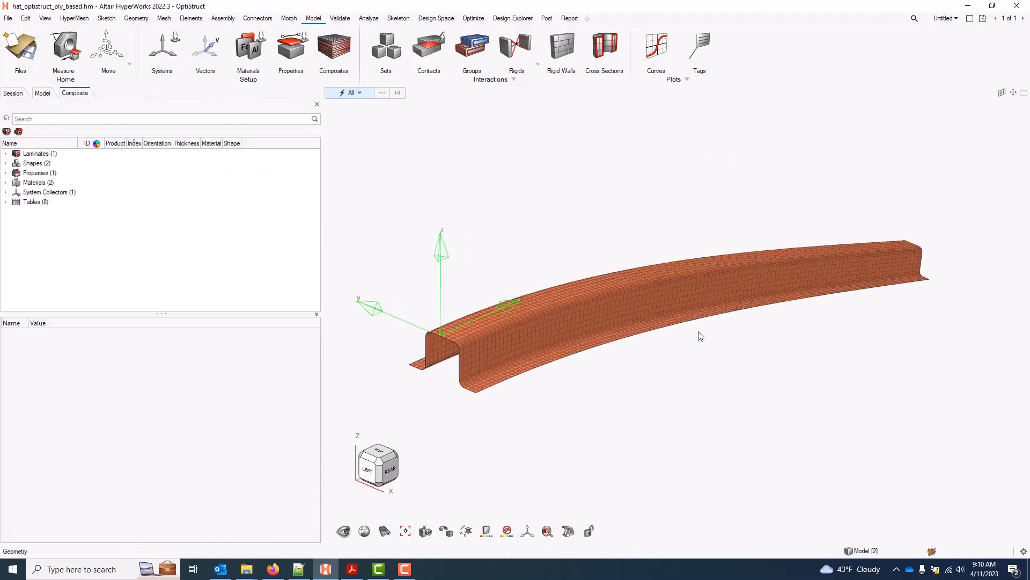
List the plies of the laminate and the element shapes defined in the ply-based model
{"action": "left_click", "coordinate": [7, 155]}
{"action": "left_click", "coordinate": [17, 163]}
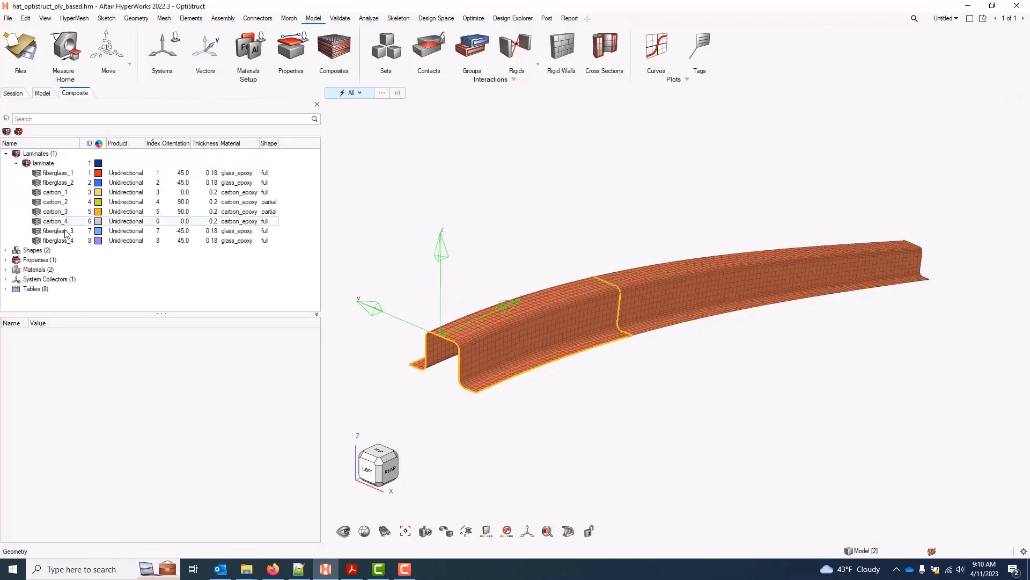
{"action": "left_click", "coordinate": [6, 250]}
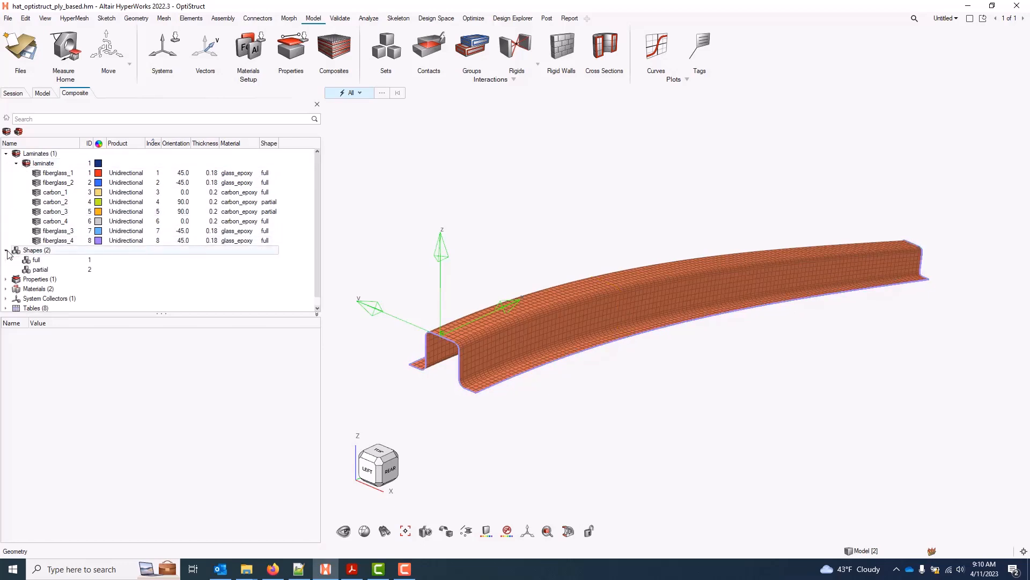
Inspect the PCOMPP definition of template_property and the ply definition of fiberglass_4
{"action": "left_click", "coordinate": [6, 279]}
{"action": "left_click", "coordinate": [33, 289]}
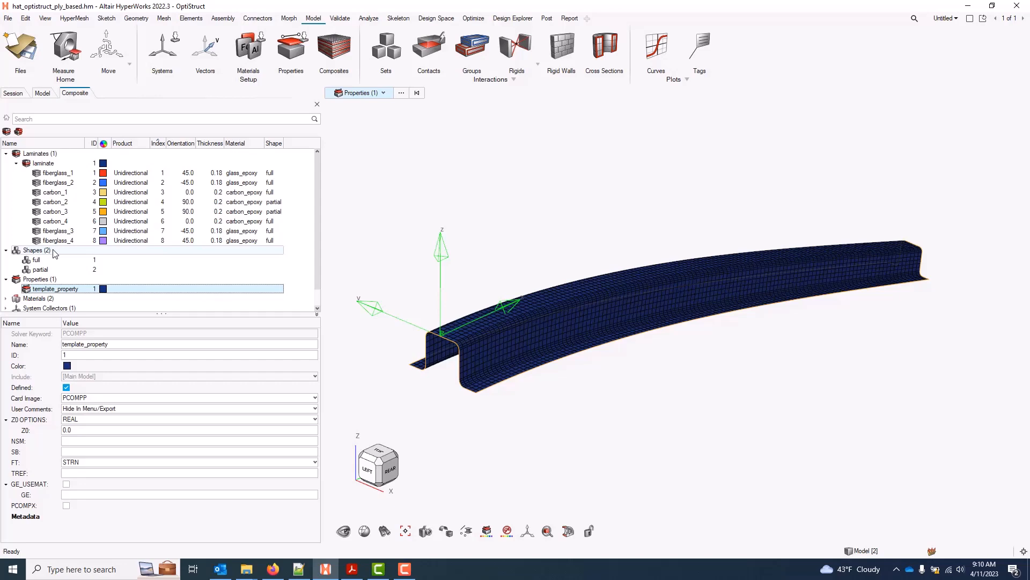
{"action": "left_click", "coordinate": [301, 236]}
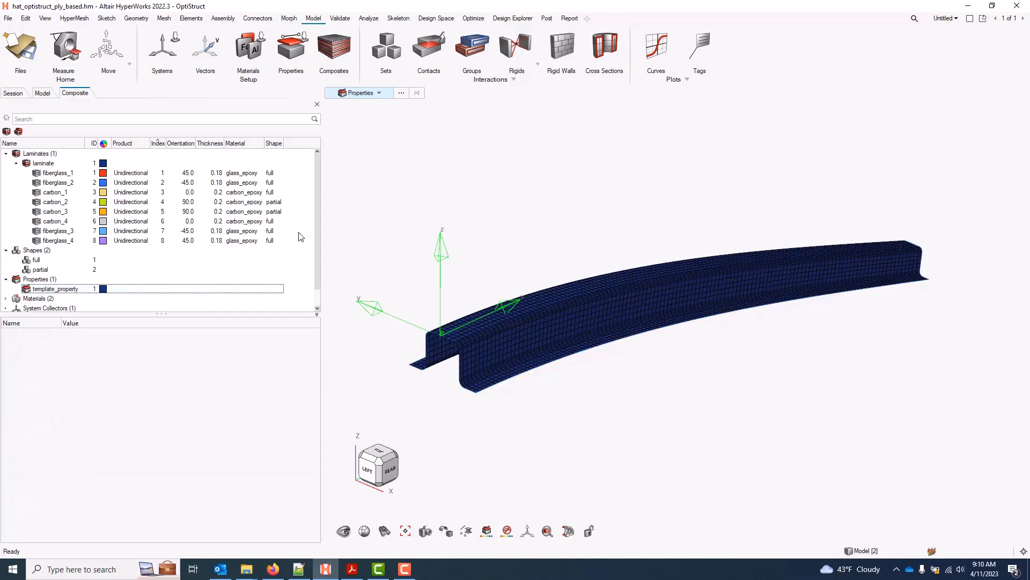
{"action": "left_click", "coordinate": [72, 293]}
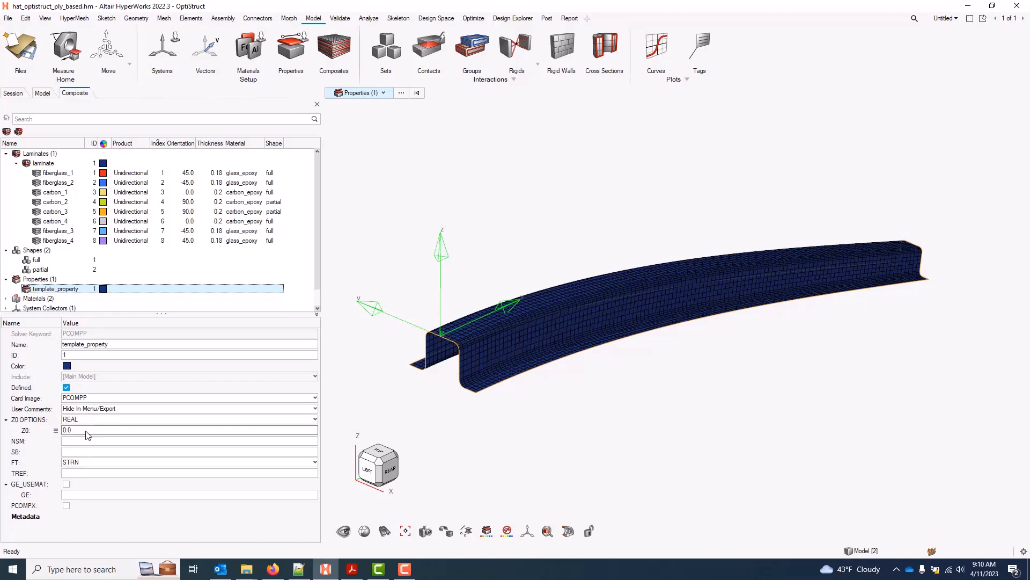
{"action": "left_click", "coordinate": [63, 240]}
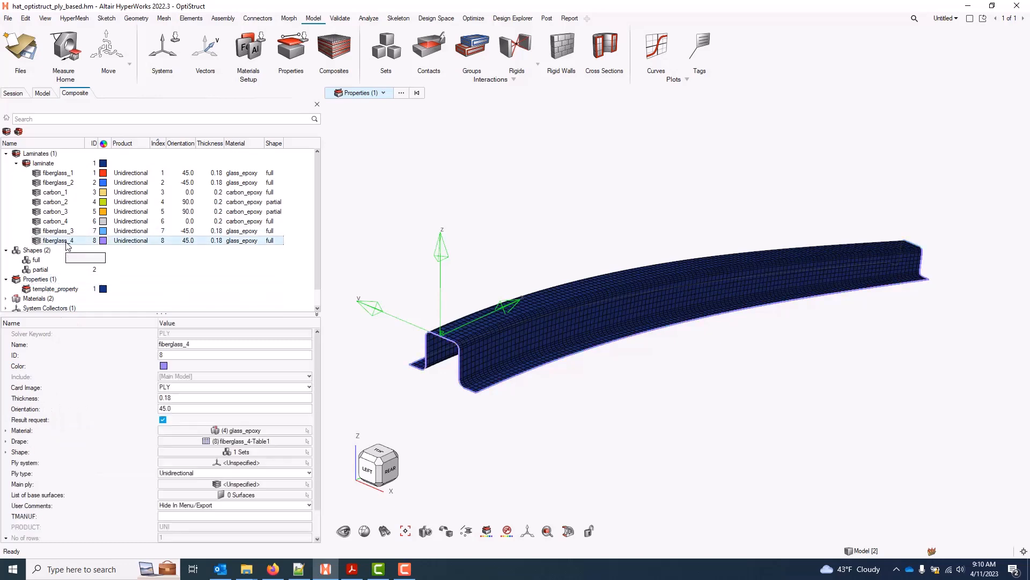
Realize the laminate into zone-based properties, excluding drape and deleting the ply-based entities
{"action": "left_click", "coordinate": [60, 164]}
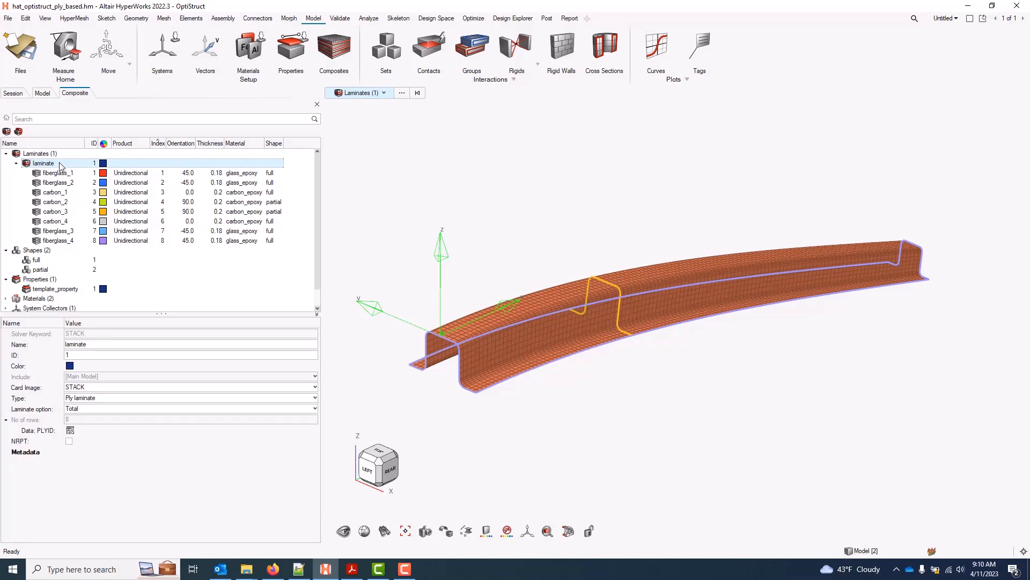
{"action": "right_click", "coordinate": [60, 167]}
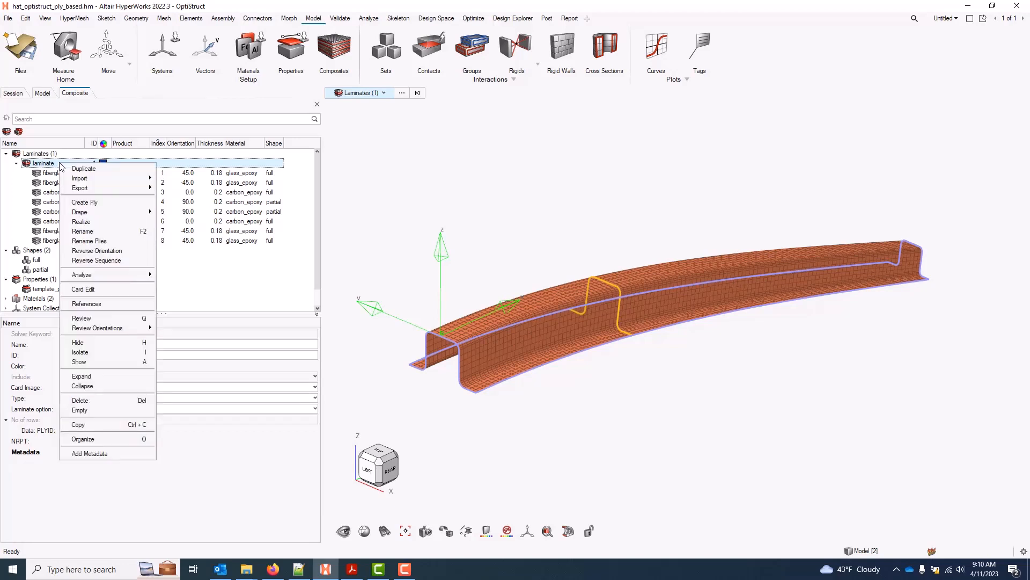
{"action": "left_click", "coordinate": [100, 222]}
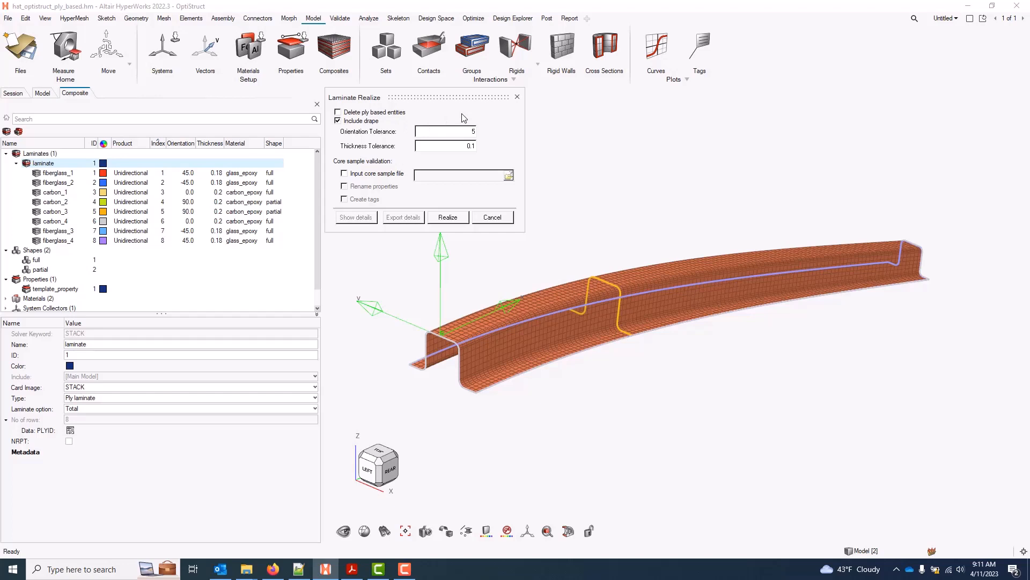
{"action": "left_click", "coordinate": [369, 123]}
{"action": "left_click", "coordinate": [370, 113]}
{"action": "left_click", "coordinate": [461, 220]}
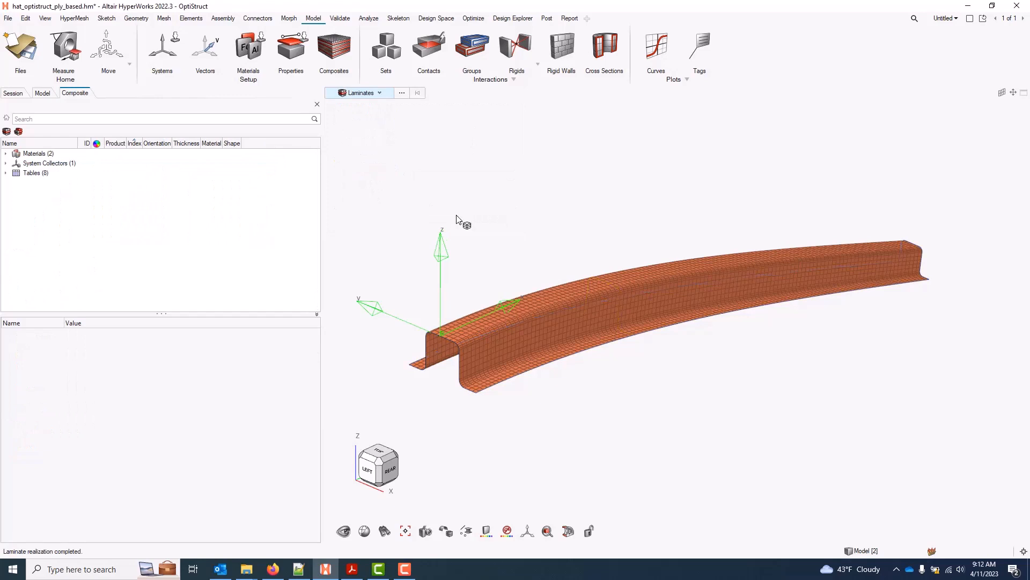
Examine the PCOMPG properties prop_lam1_1 and prop_lam1_2, their settings and the beam zone each one covers
{"action": "left_click", "coordinate": [41, 93]}
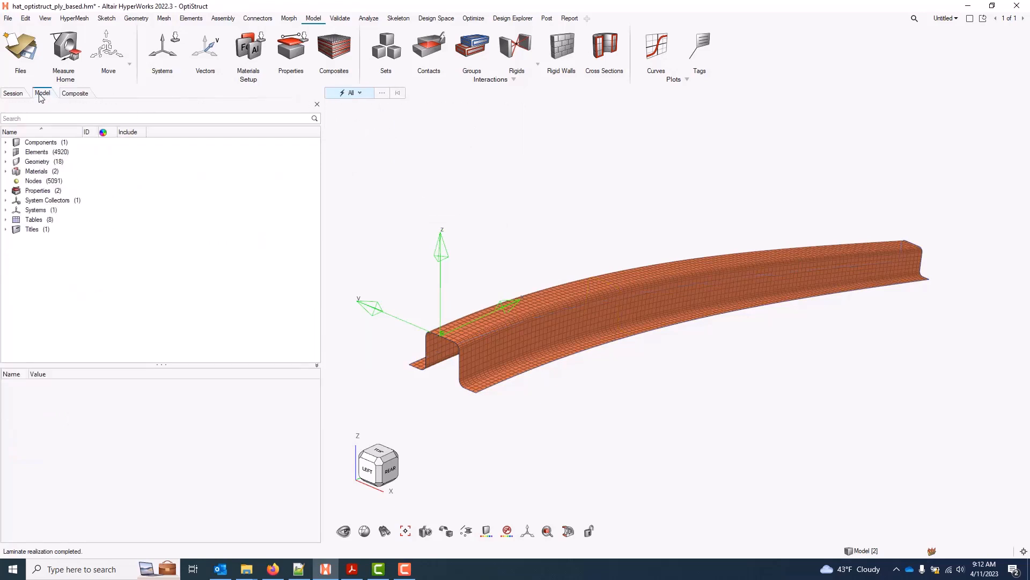
{"action": "left_click", "coordinate": [73, 93]}
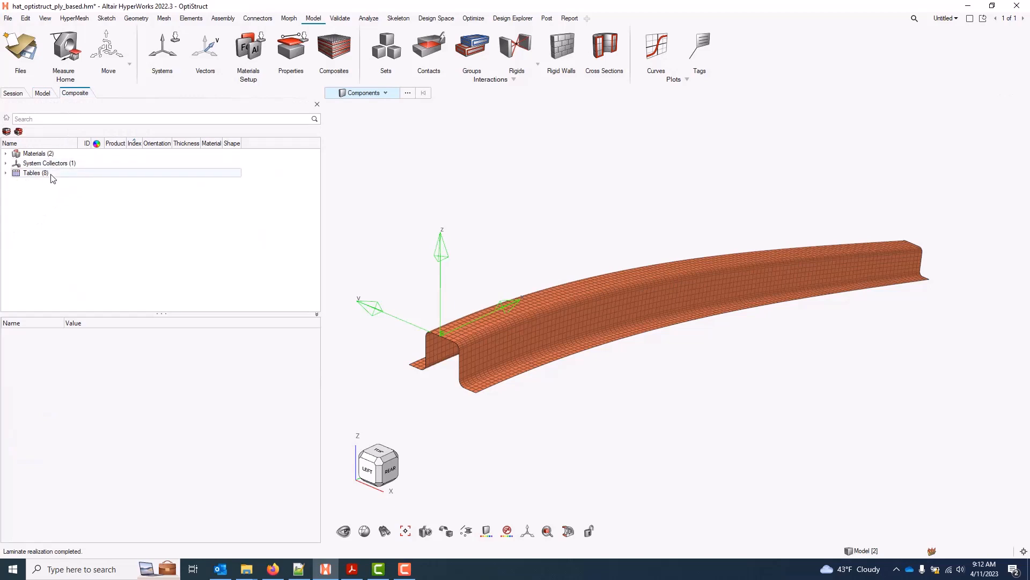
{"action": "left_click", "coordinate": [41, 94]}
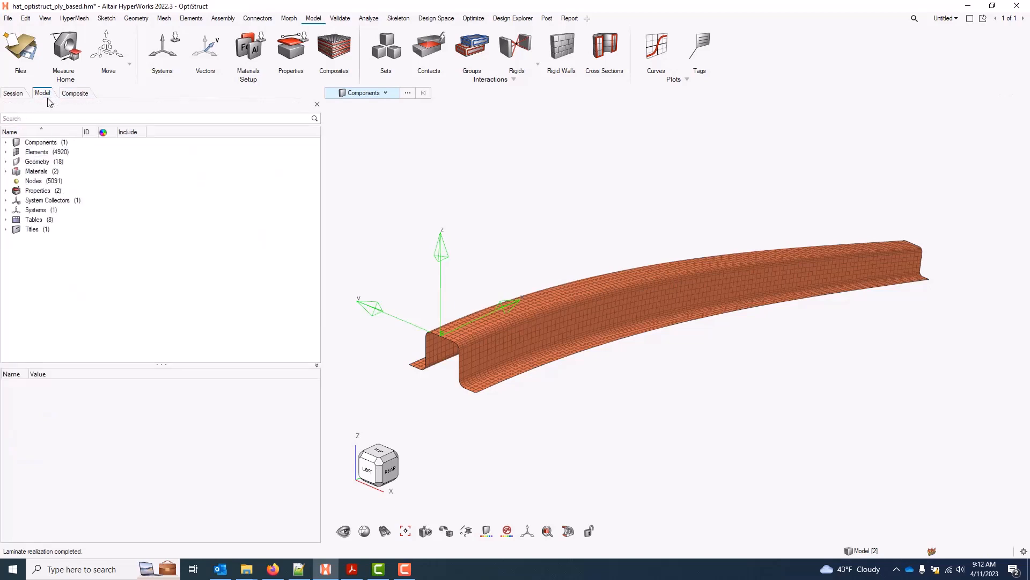
{"action": "left_click", "coordinate": [6, 191]}
{"action": "left_click", "coordinate": [17, 200]}
{"action": "left_click", "coordinate": [72, 211]}
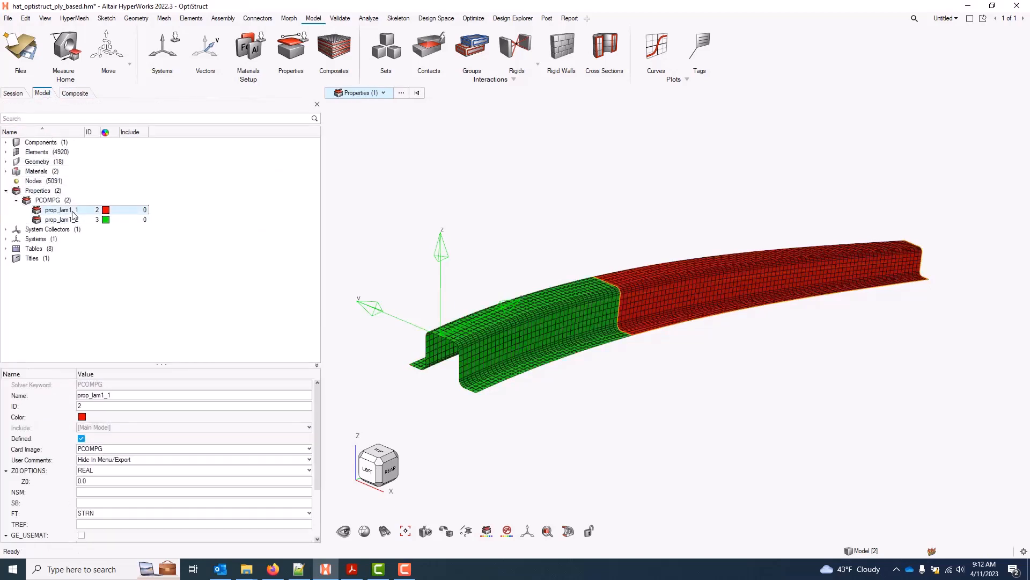
{"action": "left_click", "coordinate": [73, 219]}
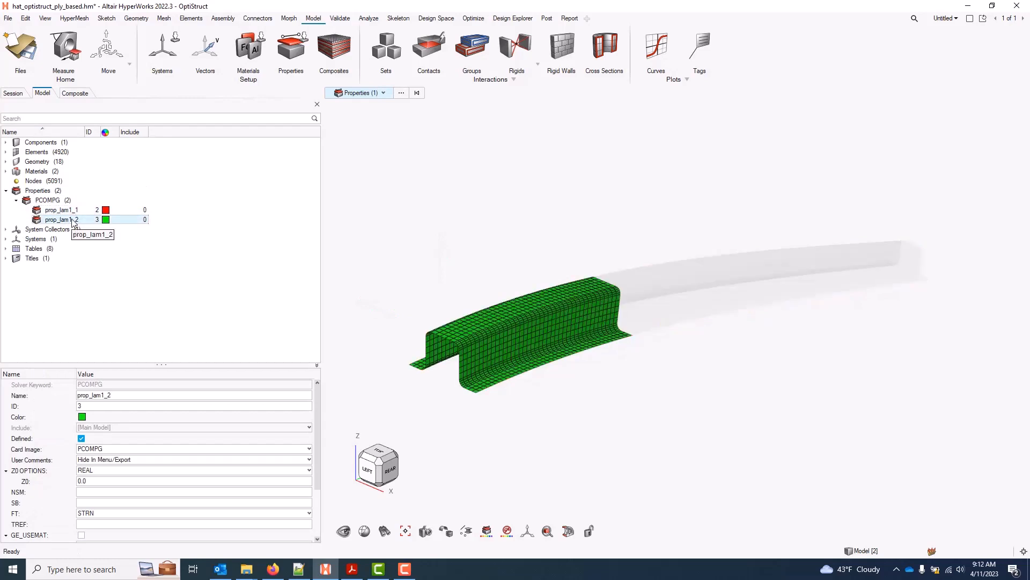
{"action": "scroll", "coordinate": [146, 486], "scroll_direction": "down", "scroll_amount": 3}
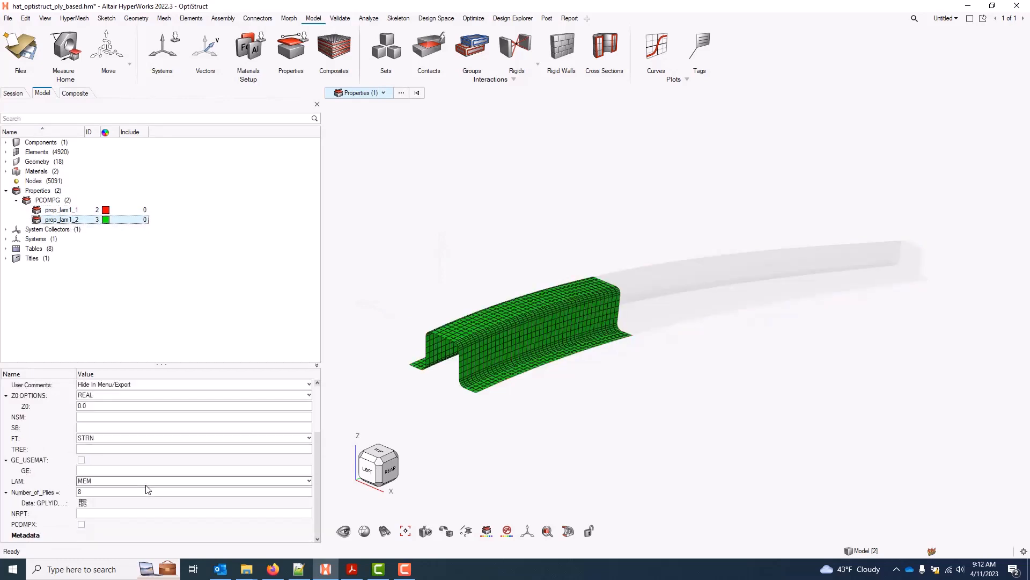
{"action": "scroll", "coordinate": [146, 486], "scroll_direction": "up", "scroll_amount": 3}
{"action": "left_click", "coordinate": [64, 211]}
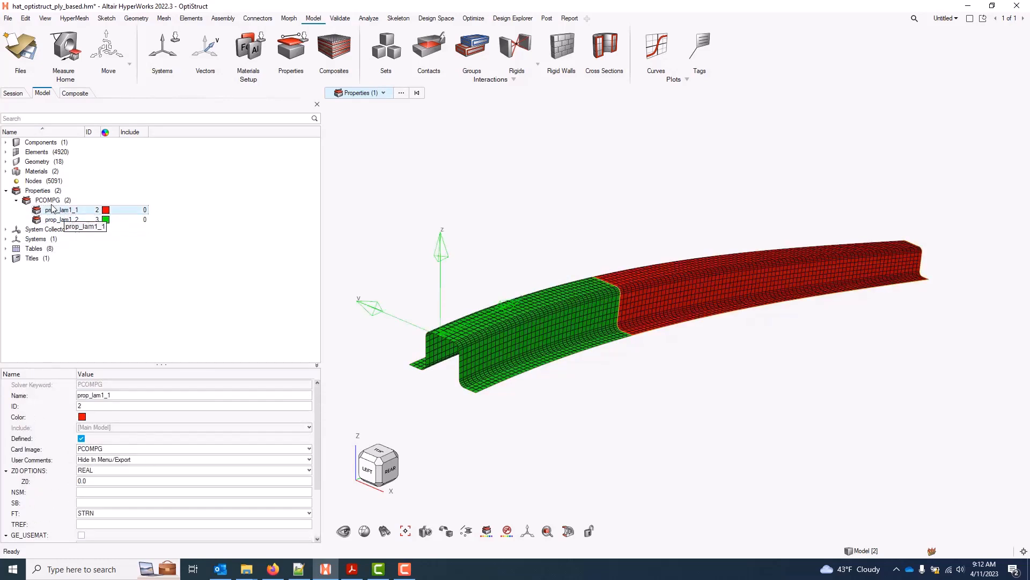
{"action": "left_click", "coordinate": [51, 200]}
{"action": "left_click", "coordinate": [8, 18]}
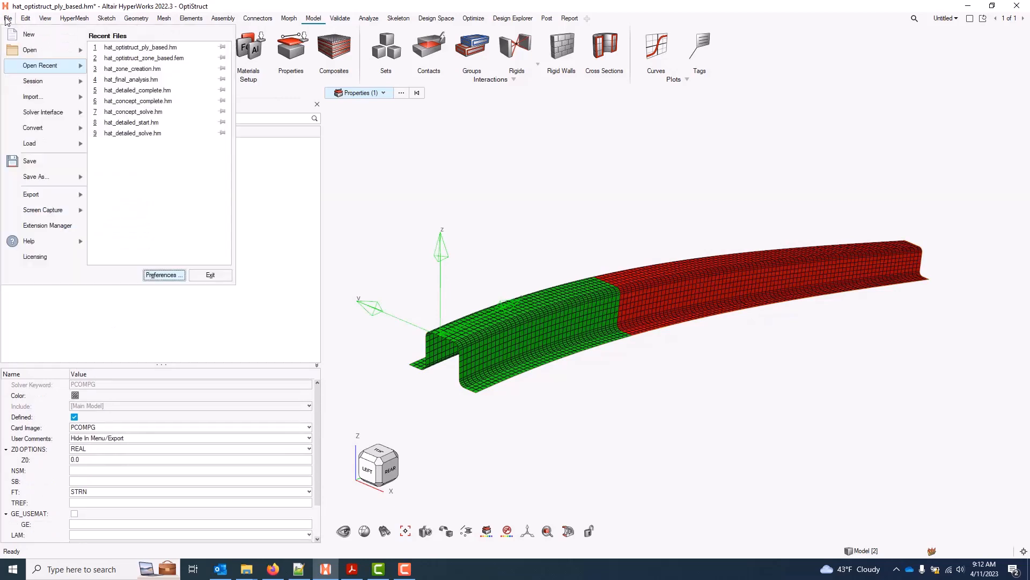
{"action": "mouse_move", "coordinate": [40, 204]}
{"action": "left_click", "coordinate": [145, 69]}
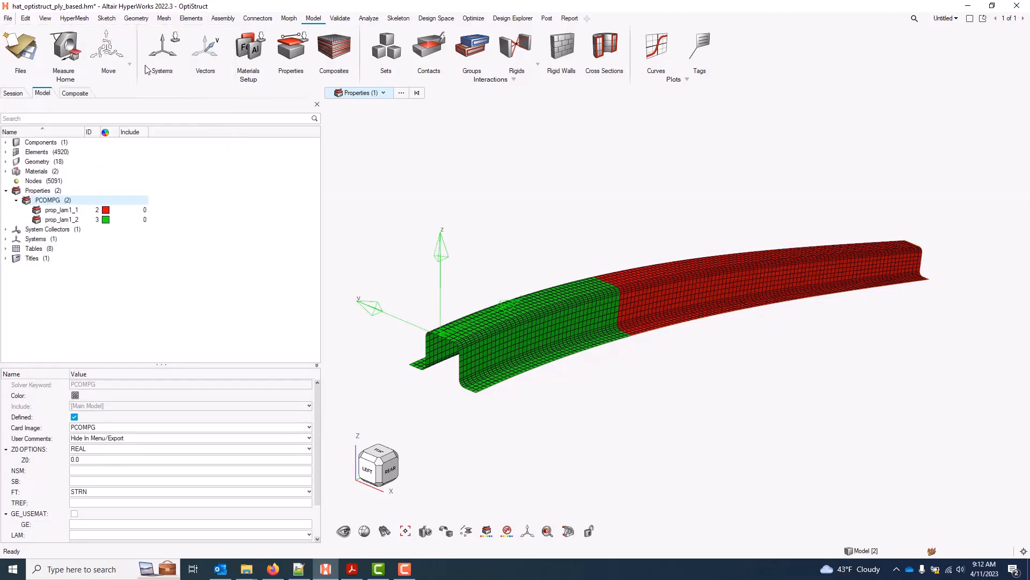